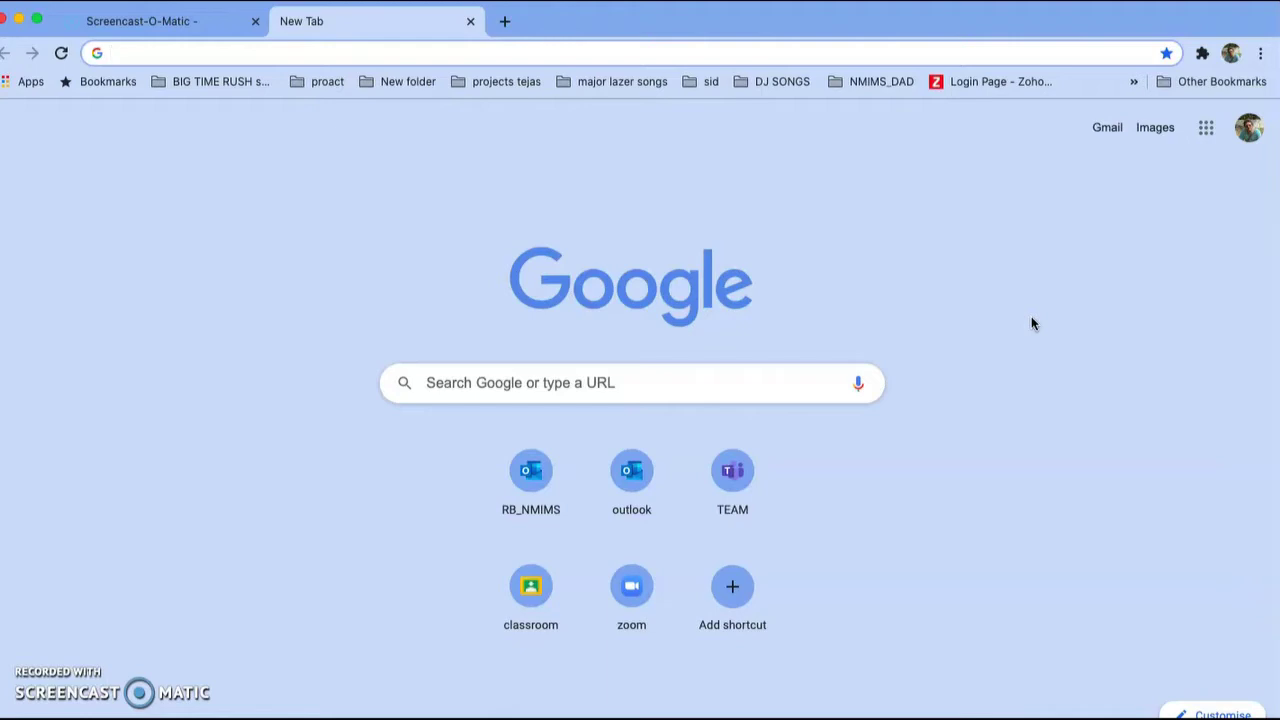
Step: Open Google Docs from the Google apps launcher
left_click(1207, 131)
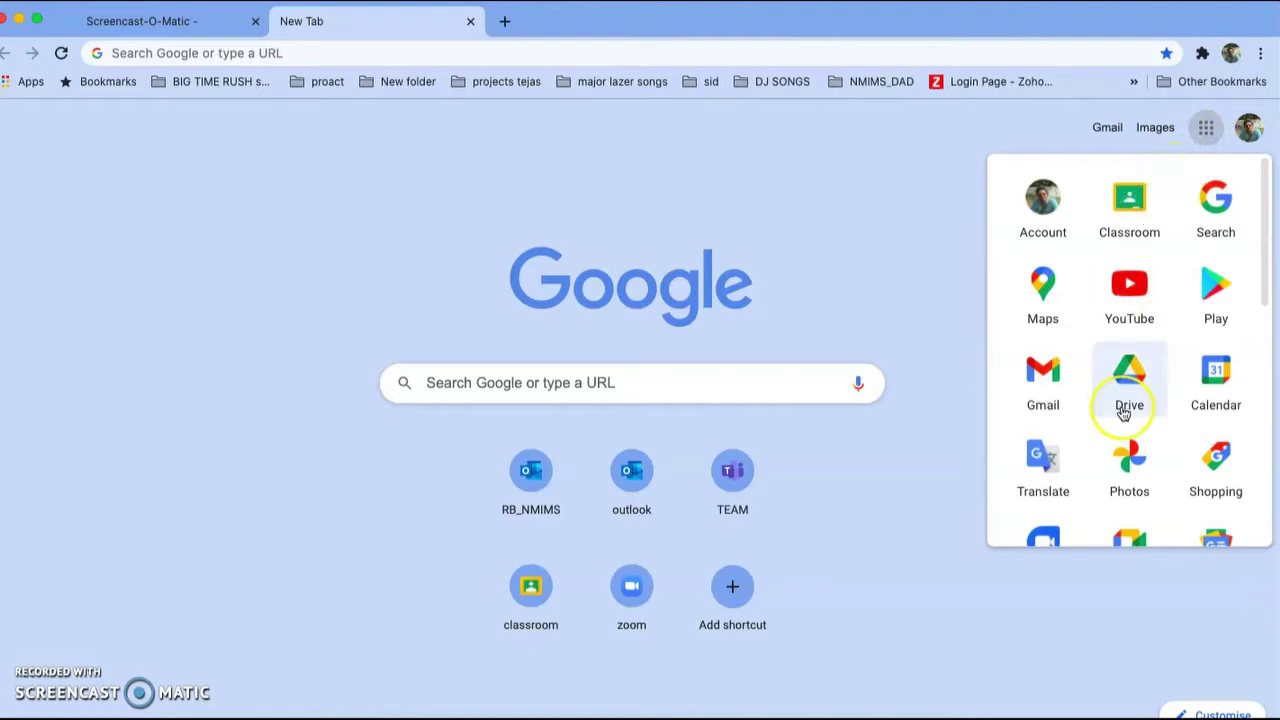
scroll(1128, 400, "down", 2)
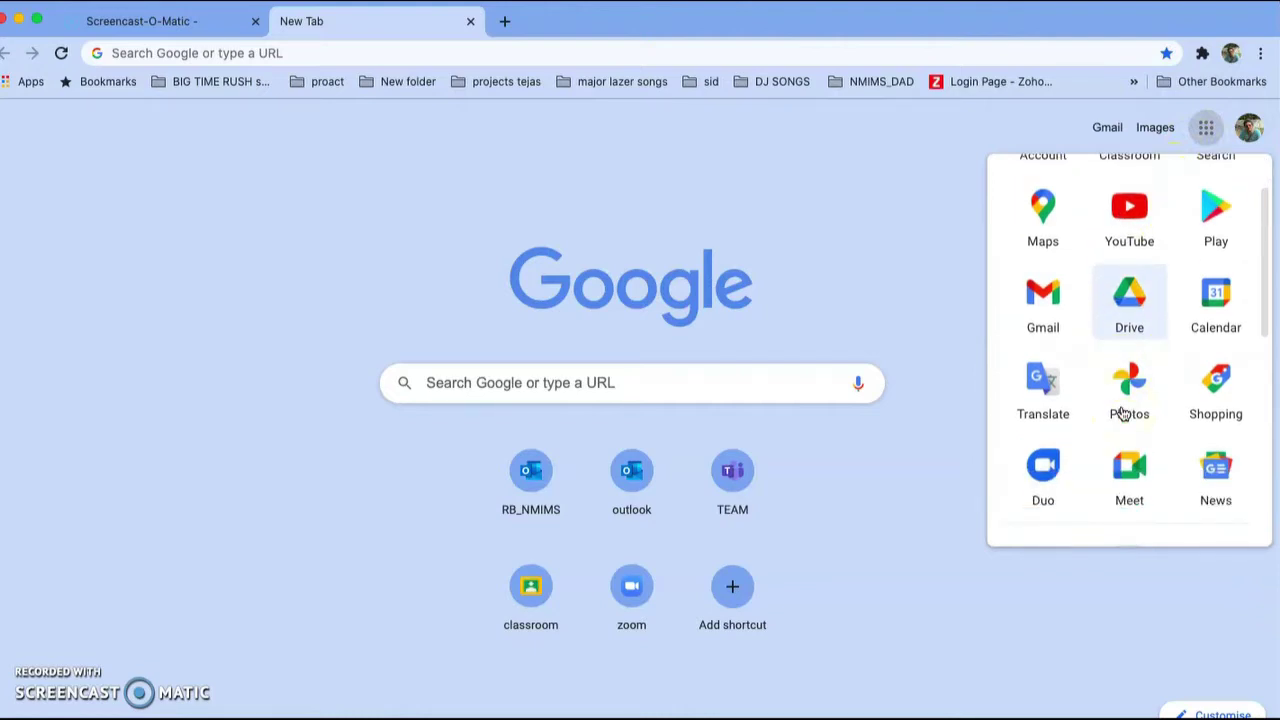
scroll(1124, 413, "down", 5)
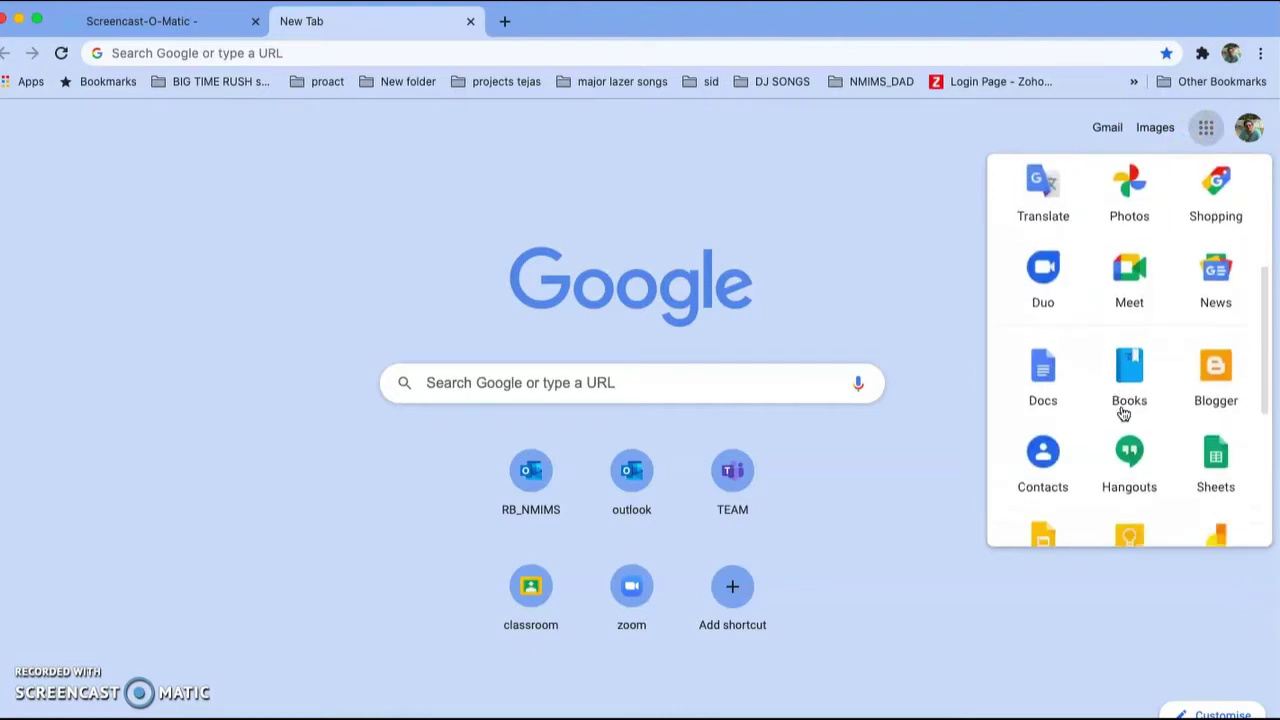
scroll(1124, 413, "down", 1)
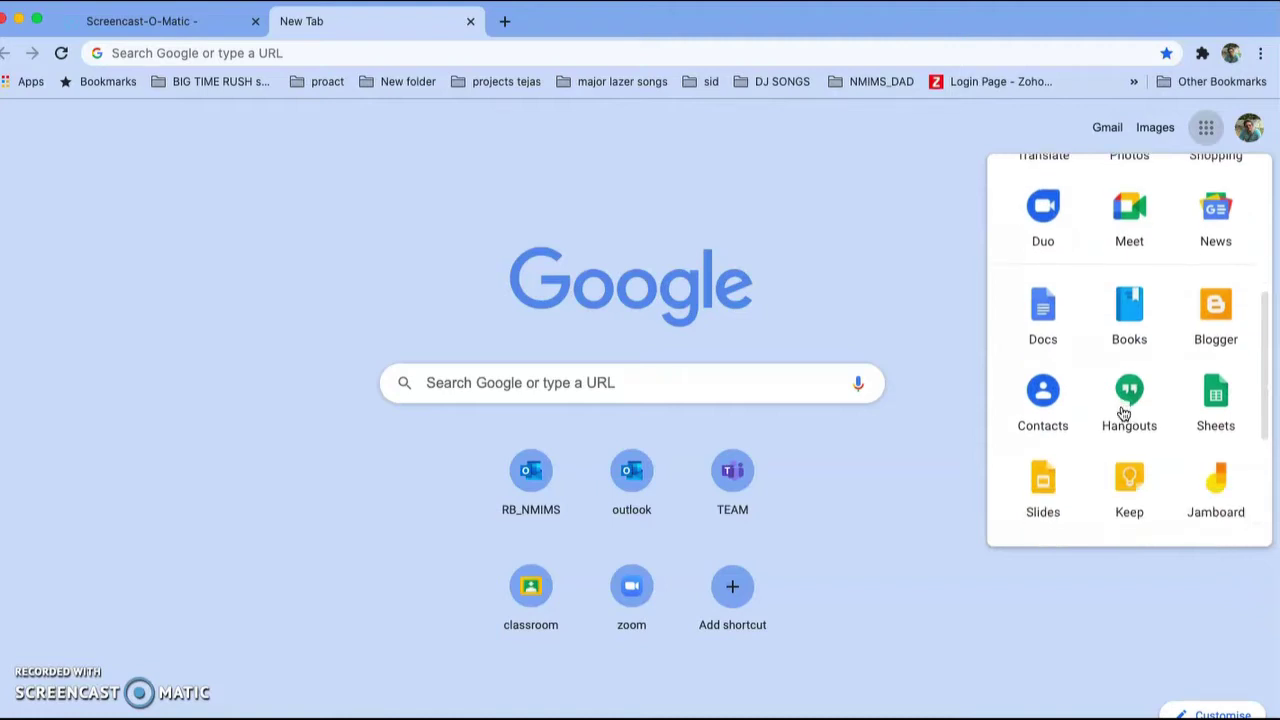
left_click(1043, 331)
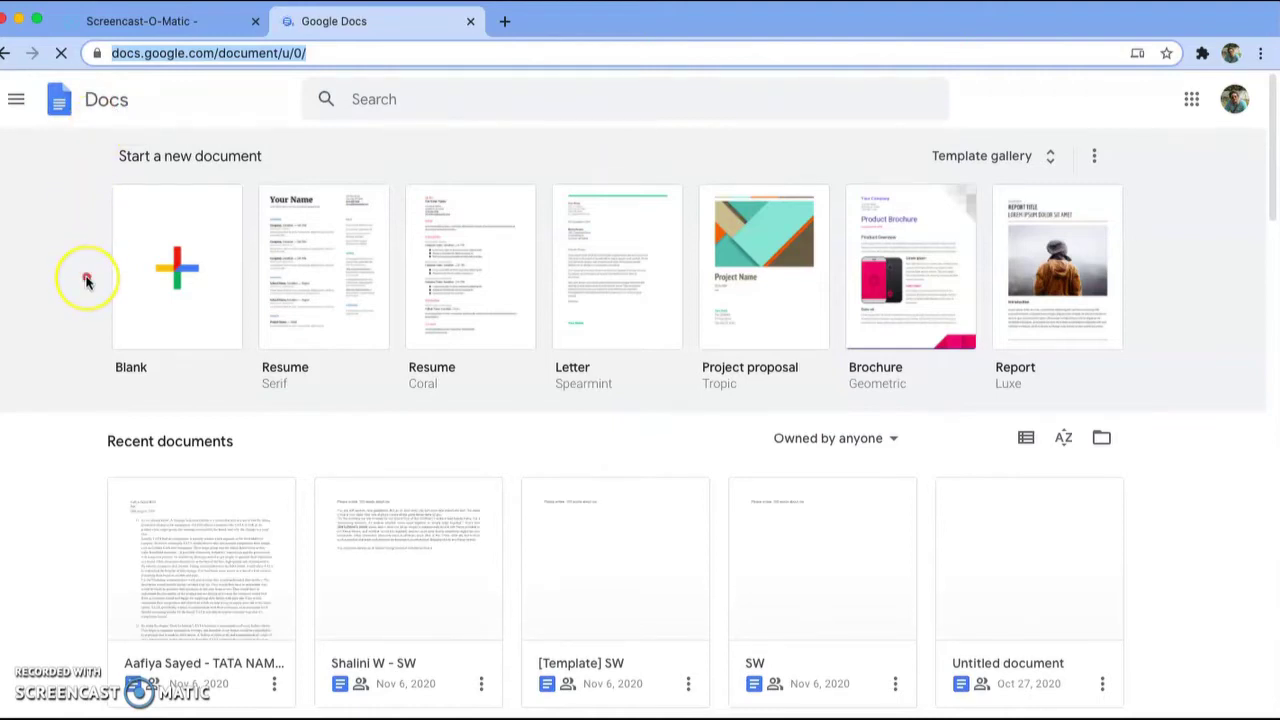
Step: Switch from Google Docs to Google Forms and create a blank form
left_click_drag(86, 281, 18, 124)
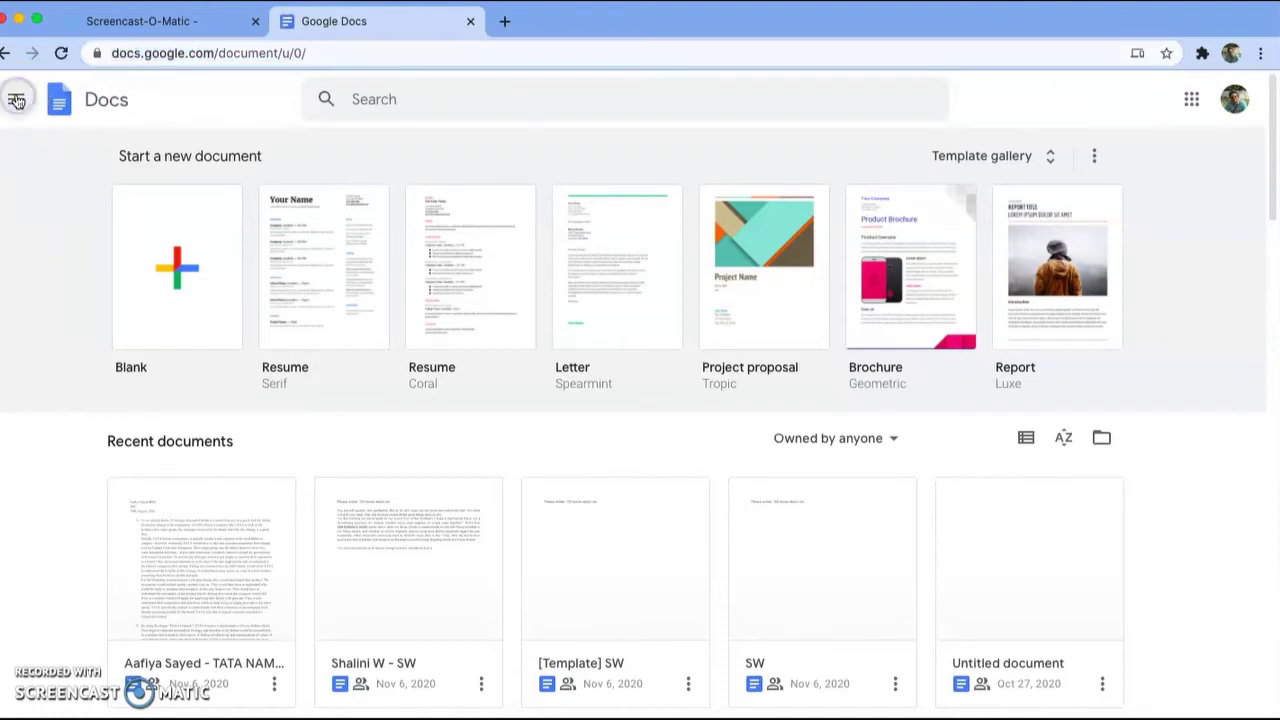
left_click(24, 112)
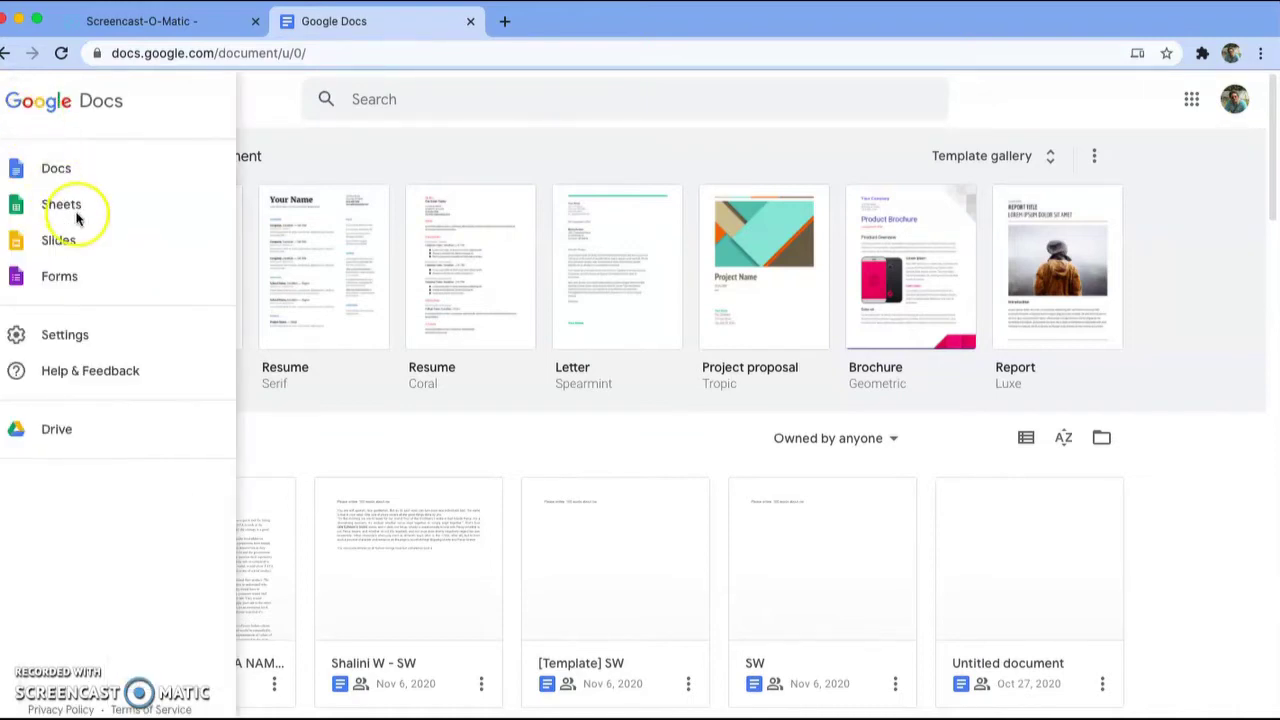
left_click(60, 279)
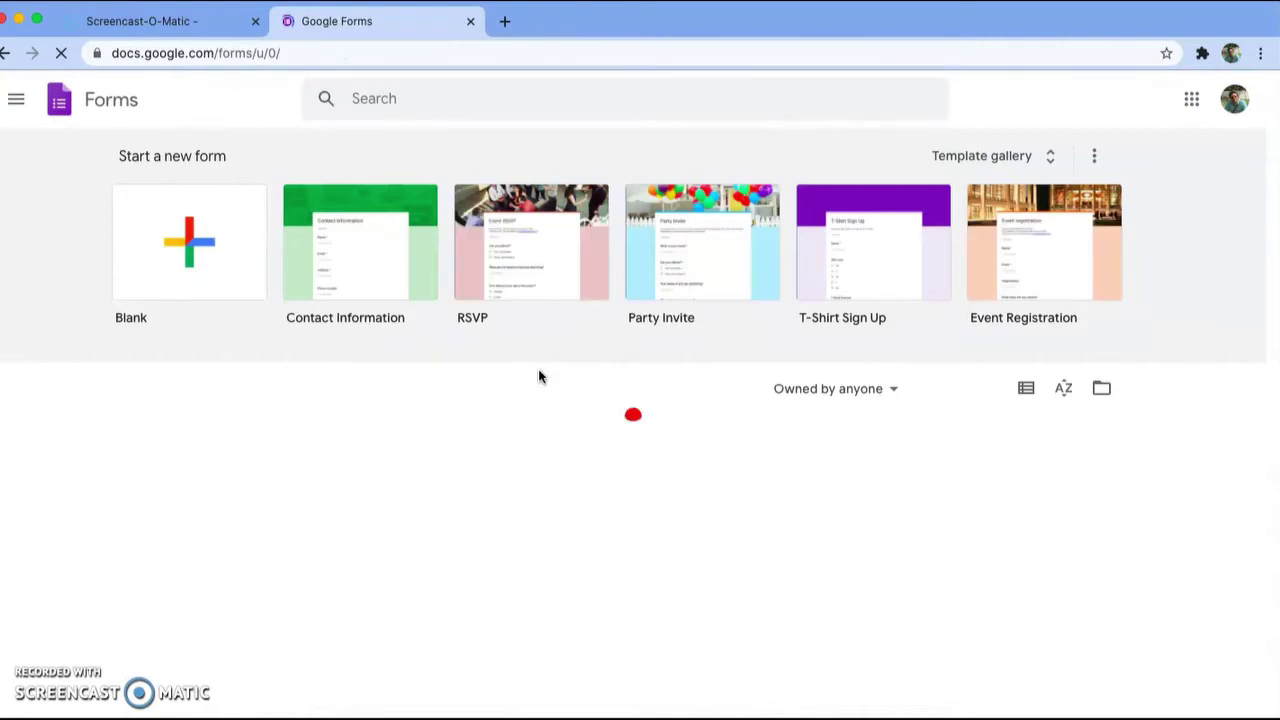
left_click(211, 261)
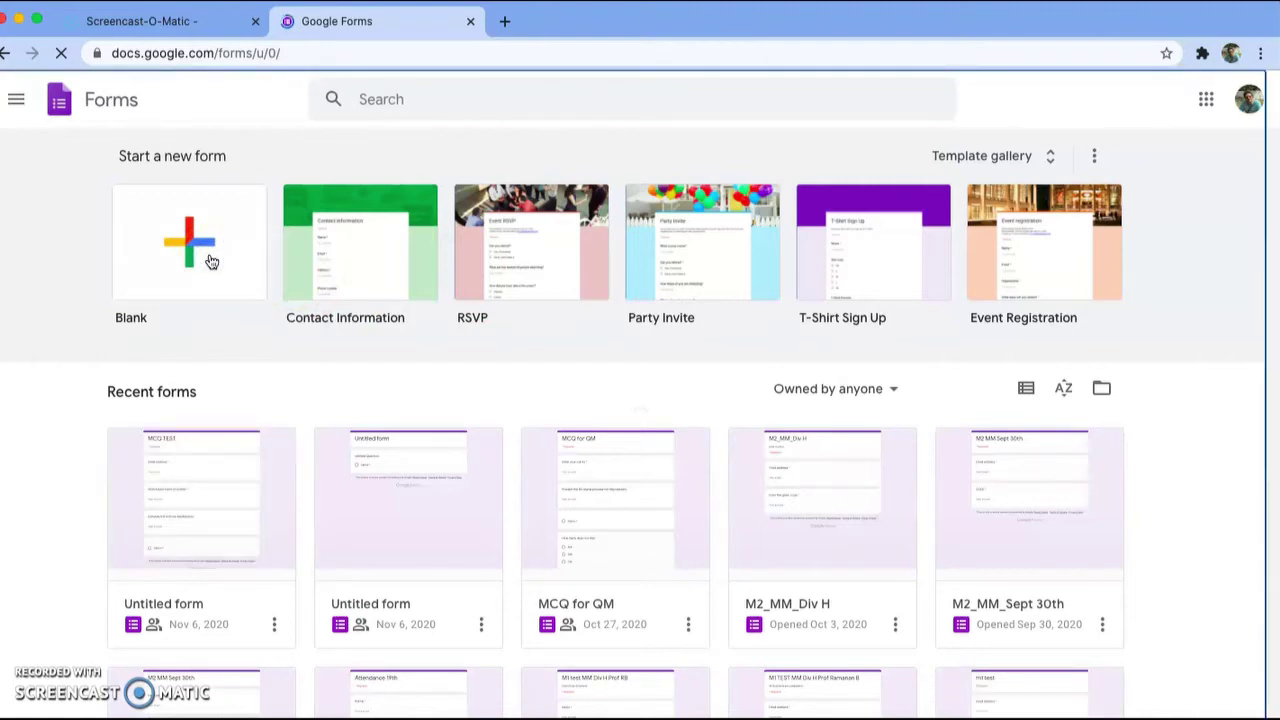
left_click(409, 338)
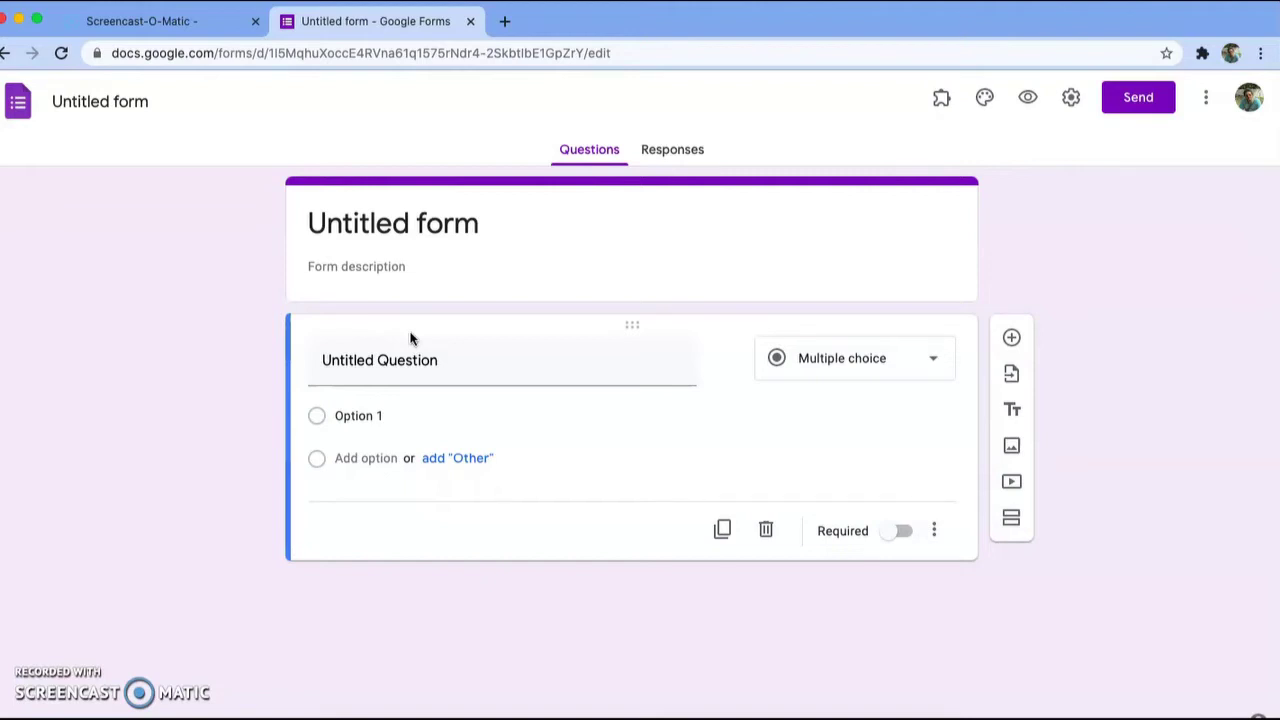
Step: Title the form "Term End Test for IMC" and apply the same name to the form file
left_click(397, 226)
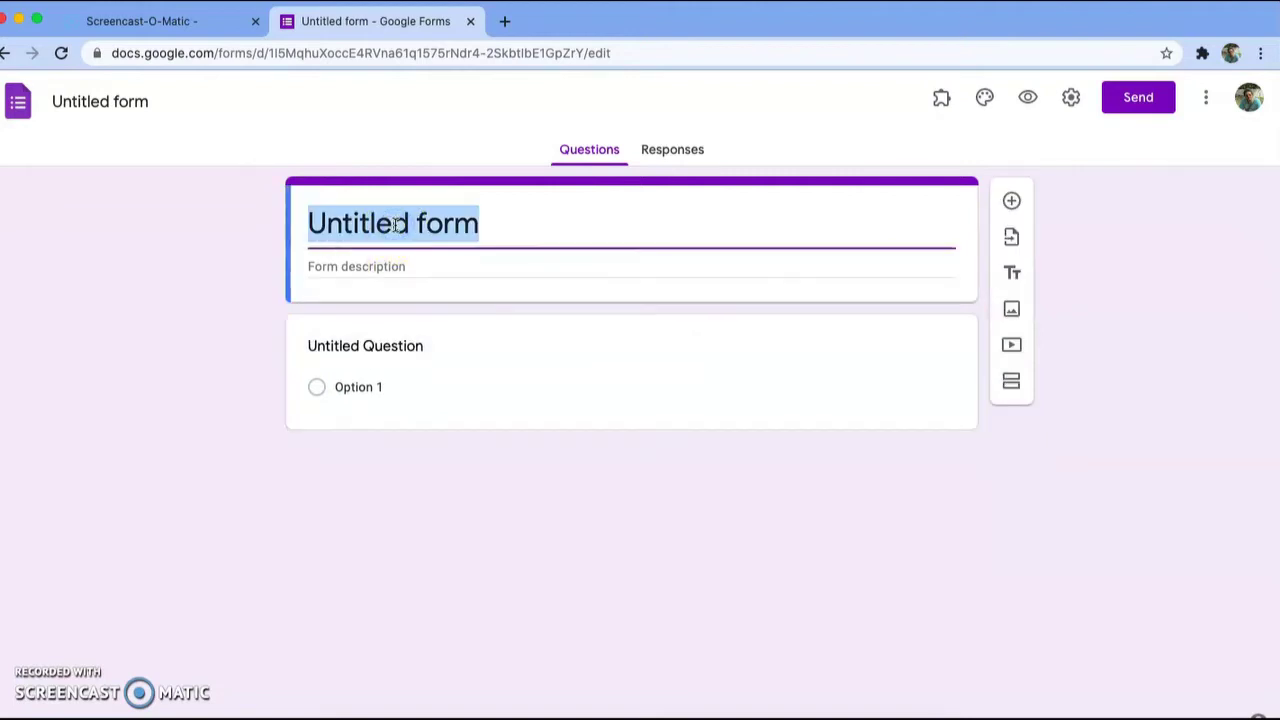
type("Term ")
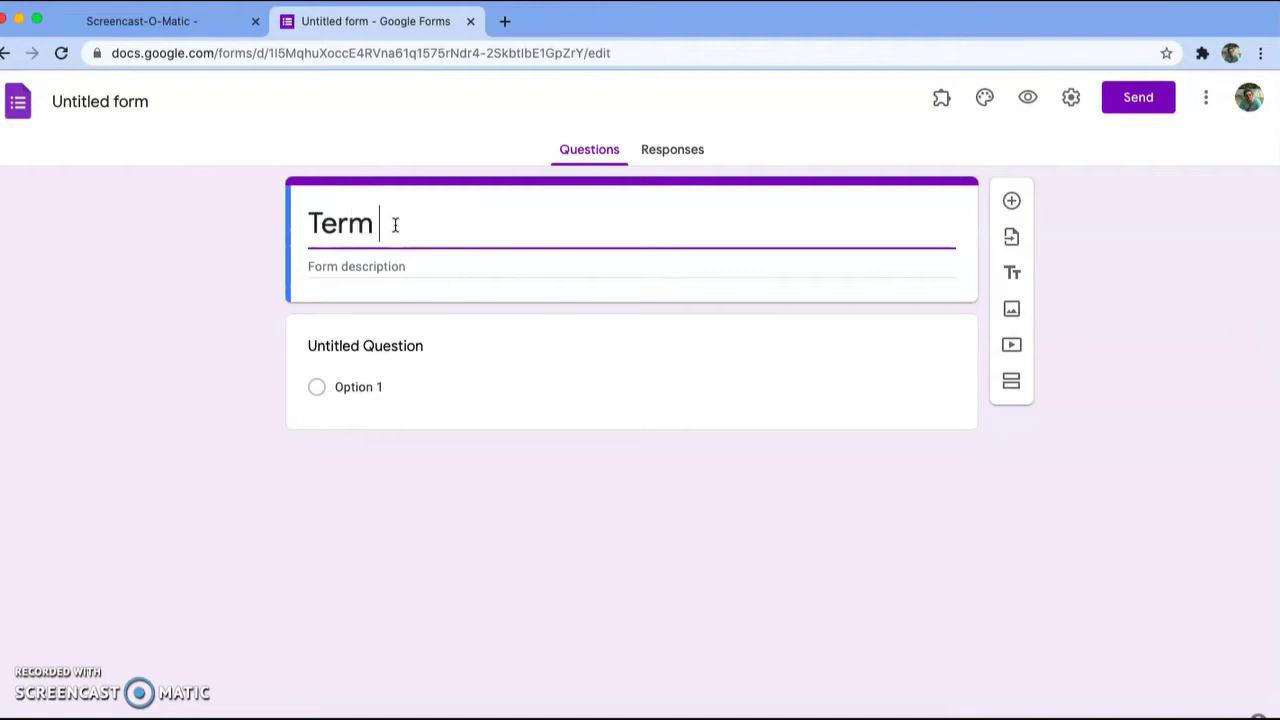
type("End TE")
key("BackSpace")
type("e")
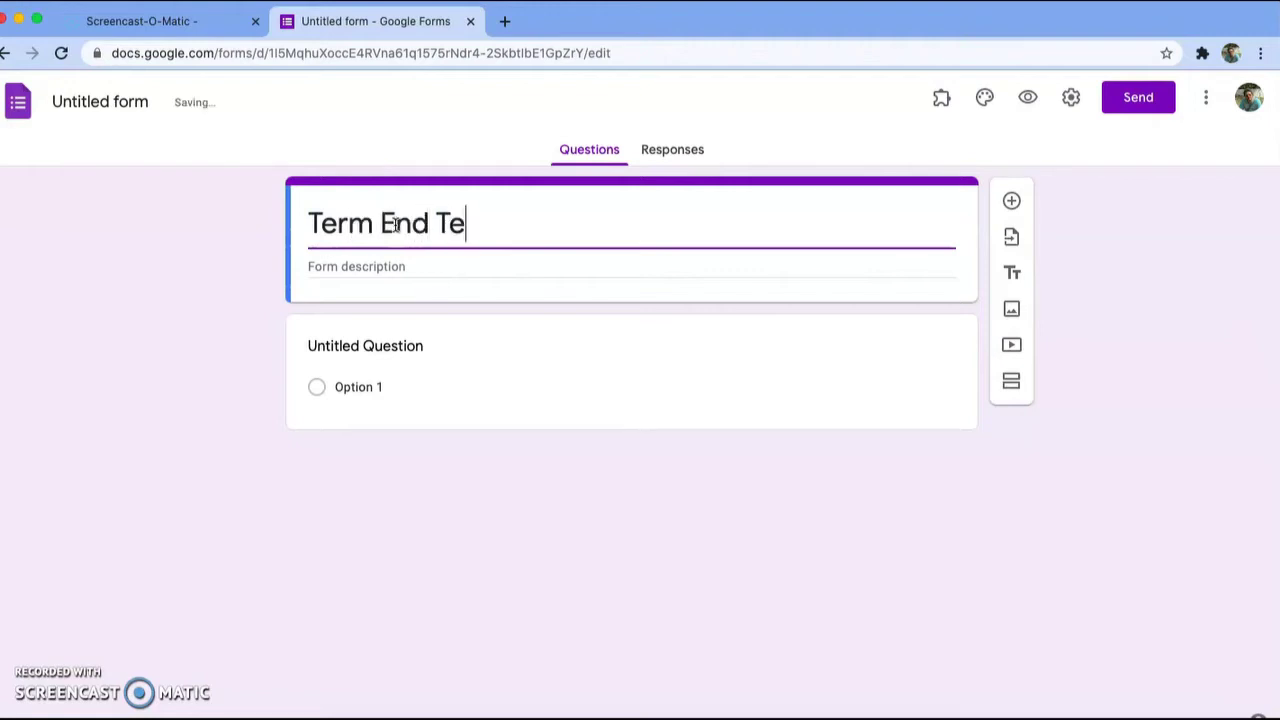
type("st for M")
key("BackSpace")
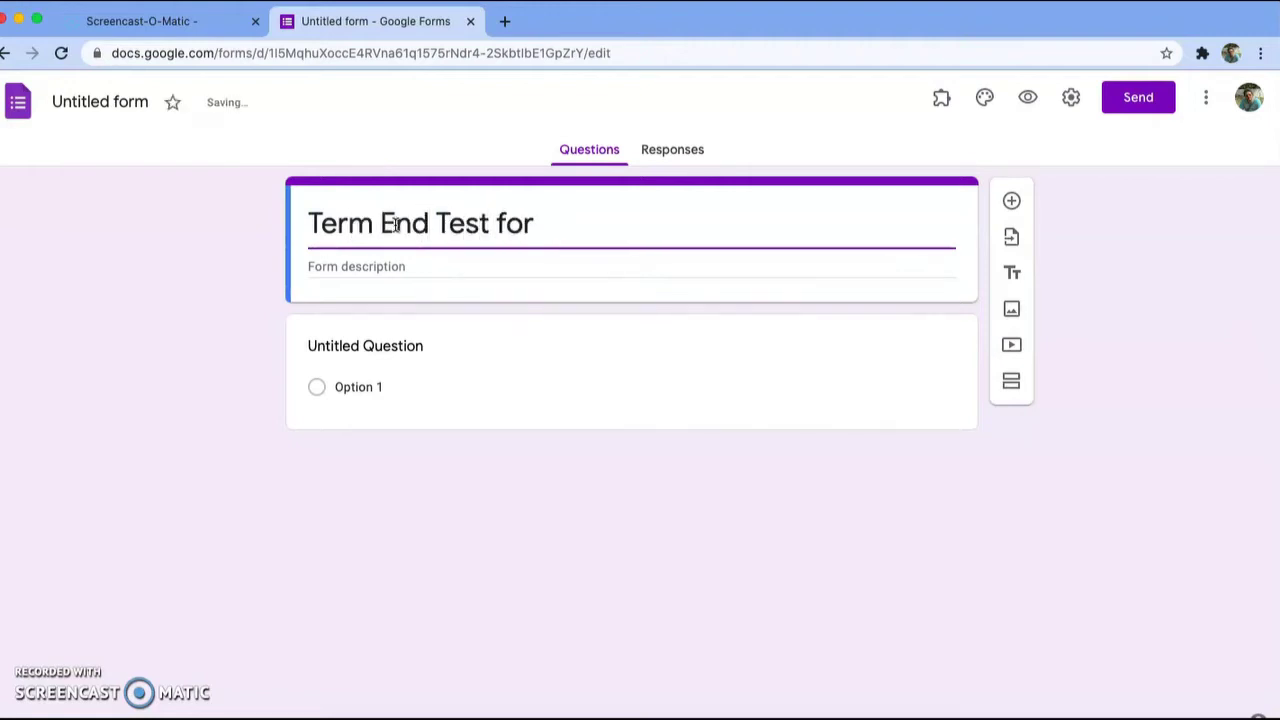
type("IMC")
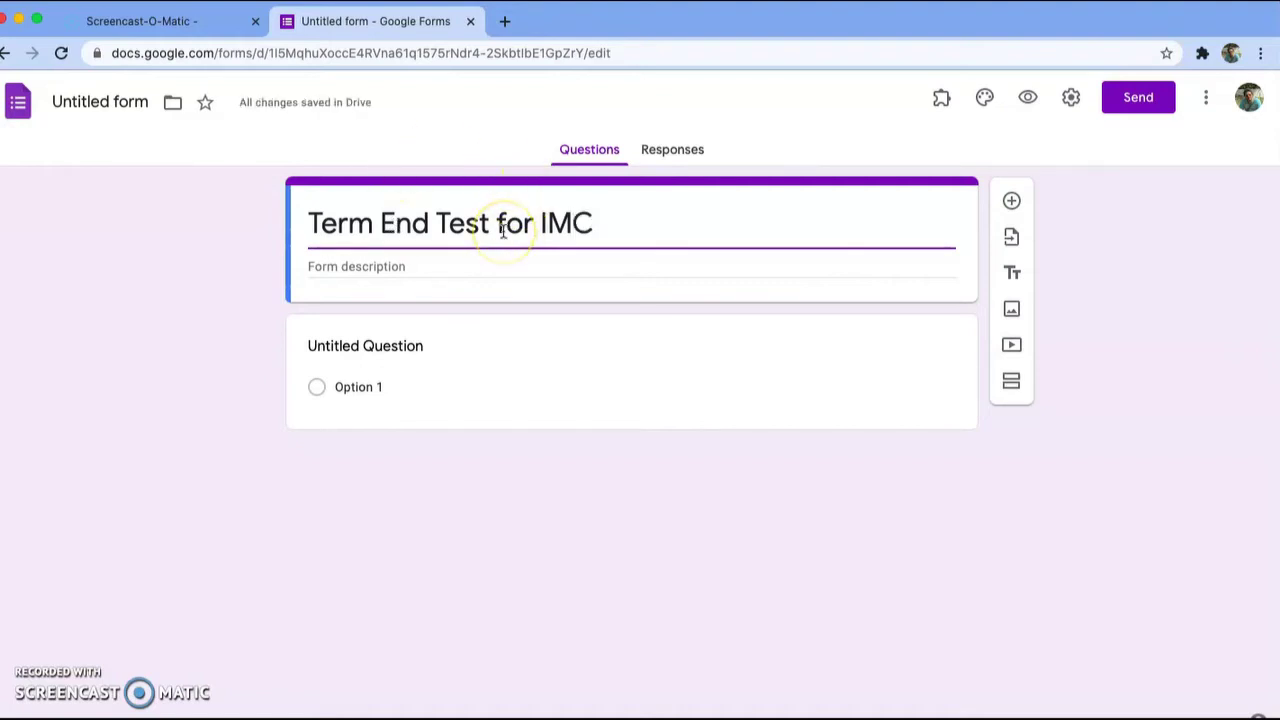
left_click(96, 104)
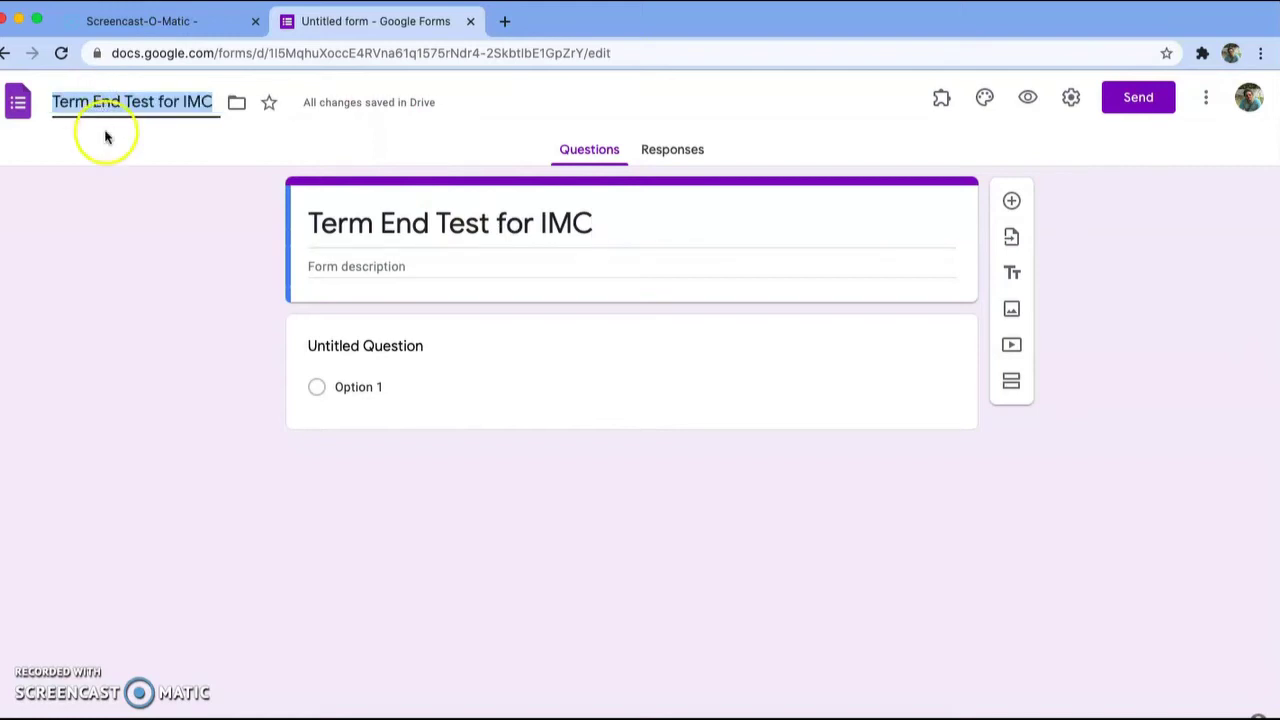
left_click(106, 141)
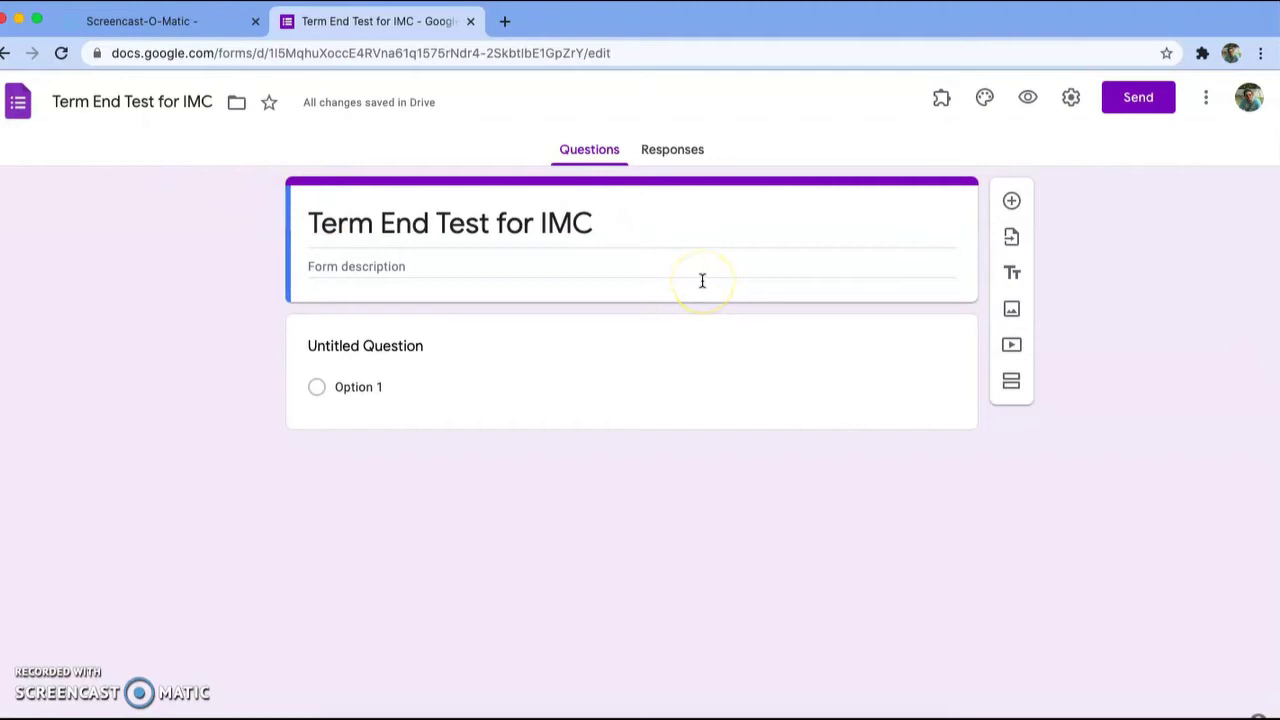
Step: Make the form a quiz whose grades are released later, after manual review, and save the settings
left_click(1071, 97)
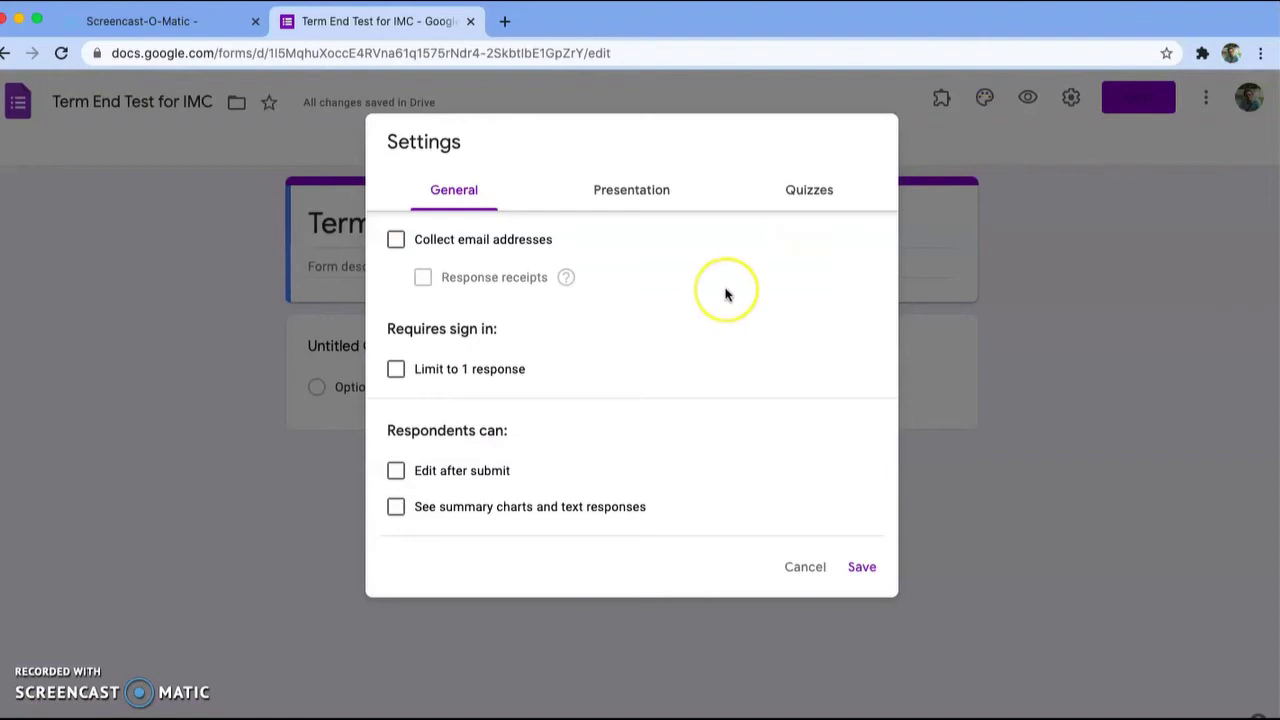
left_click(810, 191)
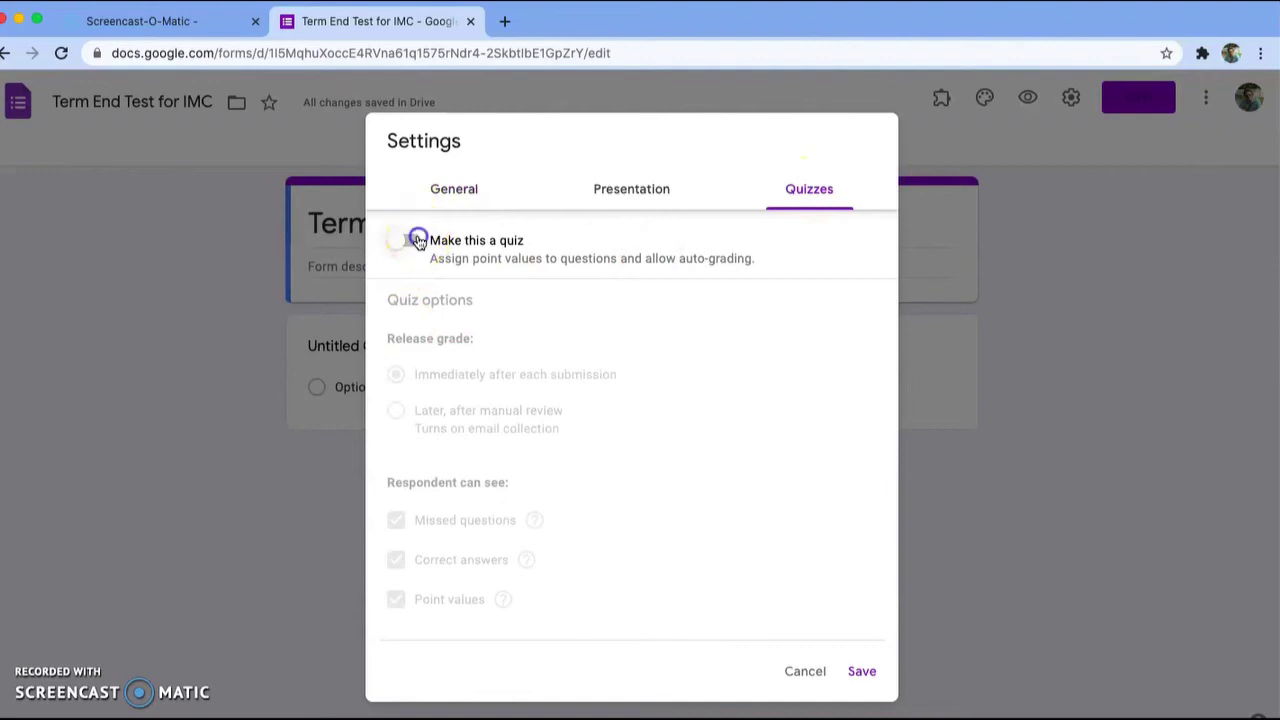
left_click(414, 241)
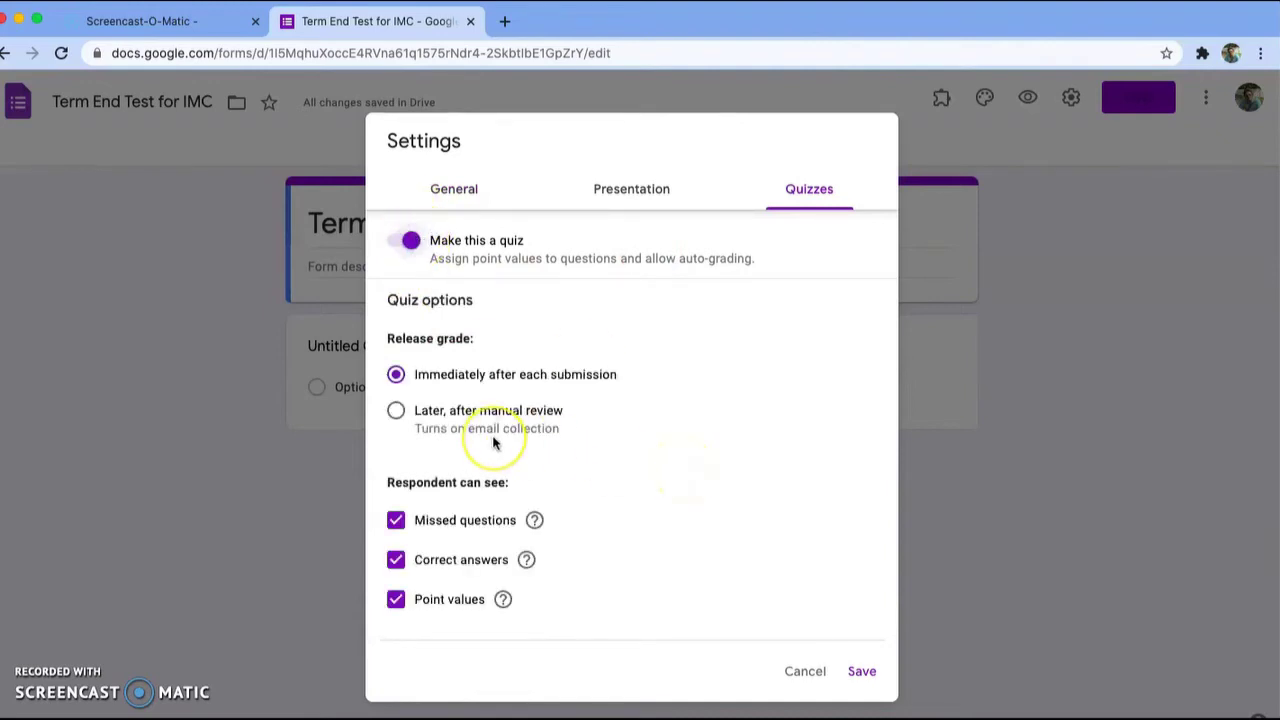
left_click(396, 410)
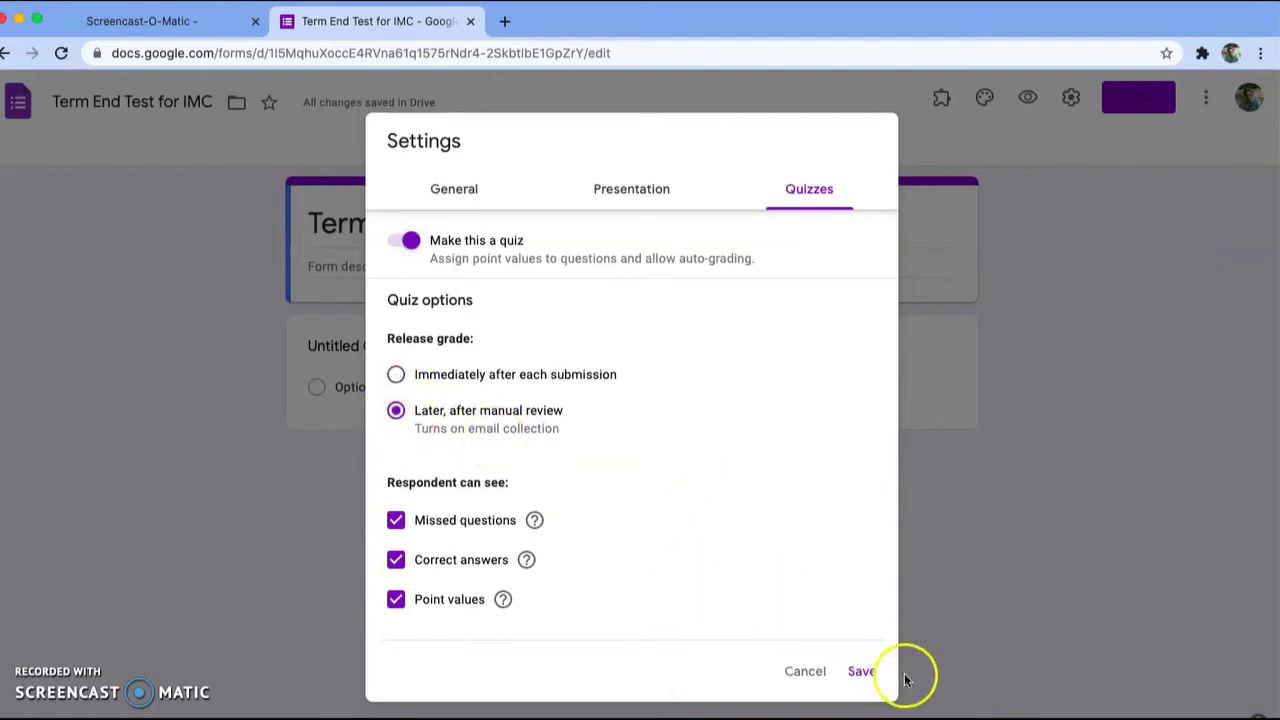
left_click(868, 680)
left_click(865, 675)
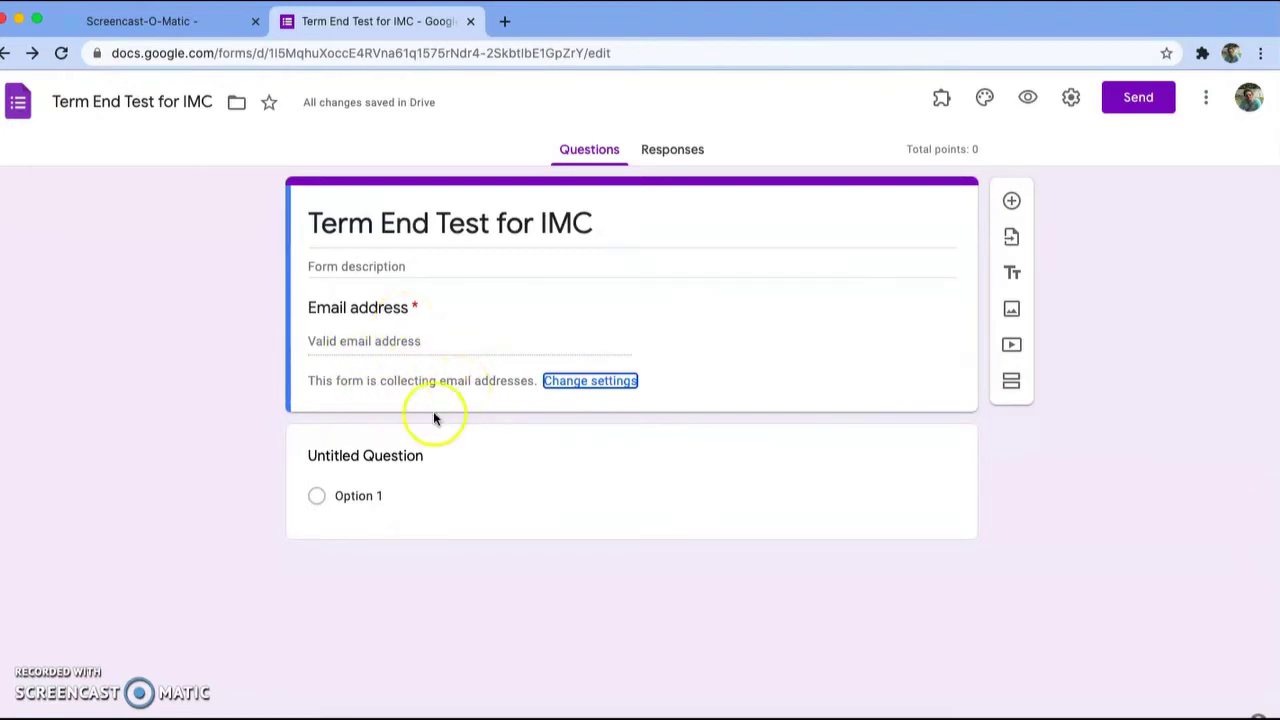
Step: Enter "what are the types of IMC" as the text of the first multiple-choice question
left_click(374, 460)
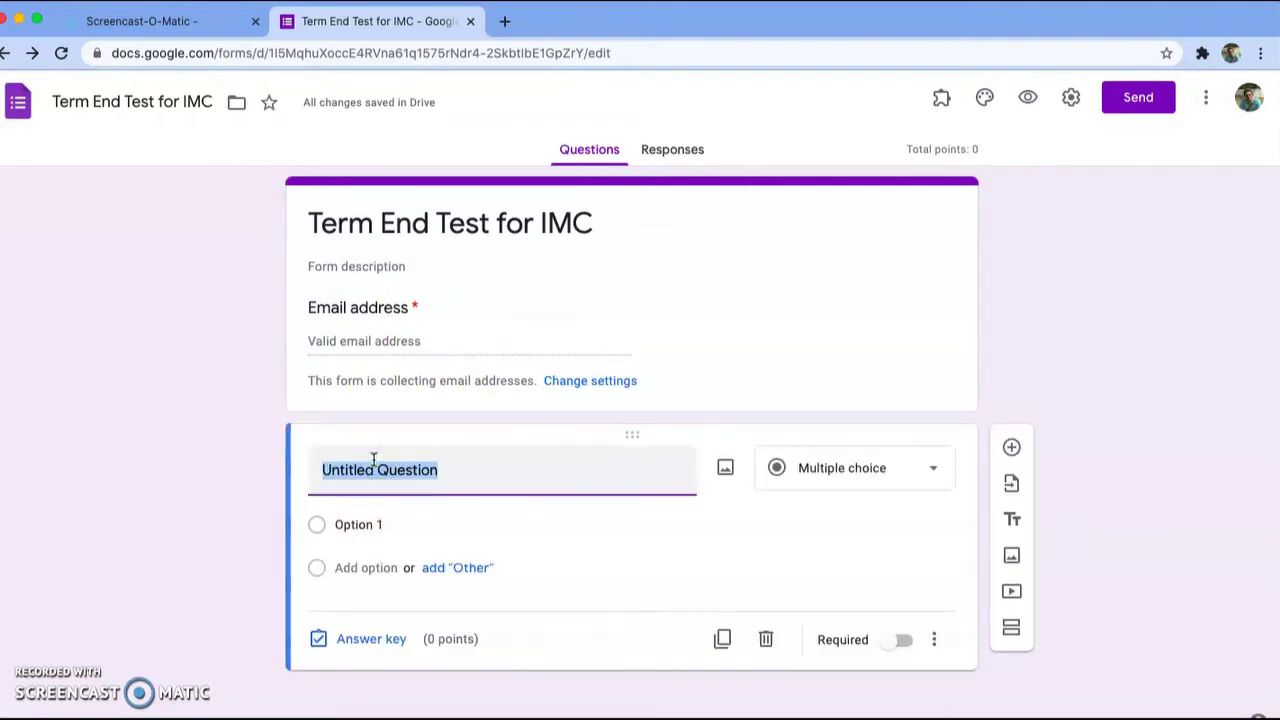
type("what are t")
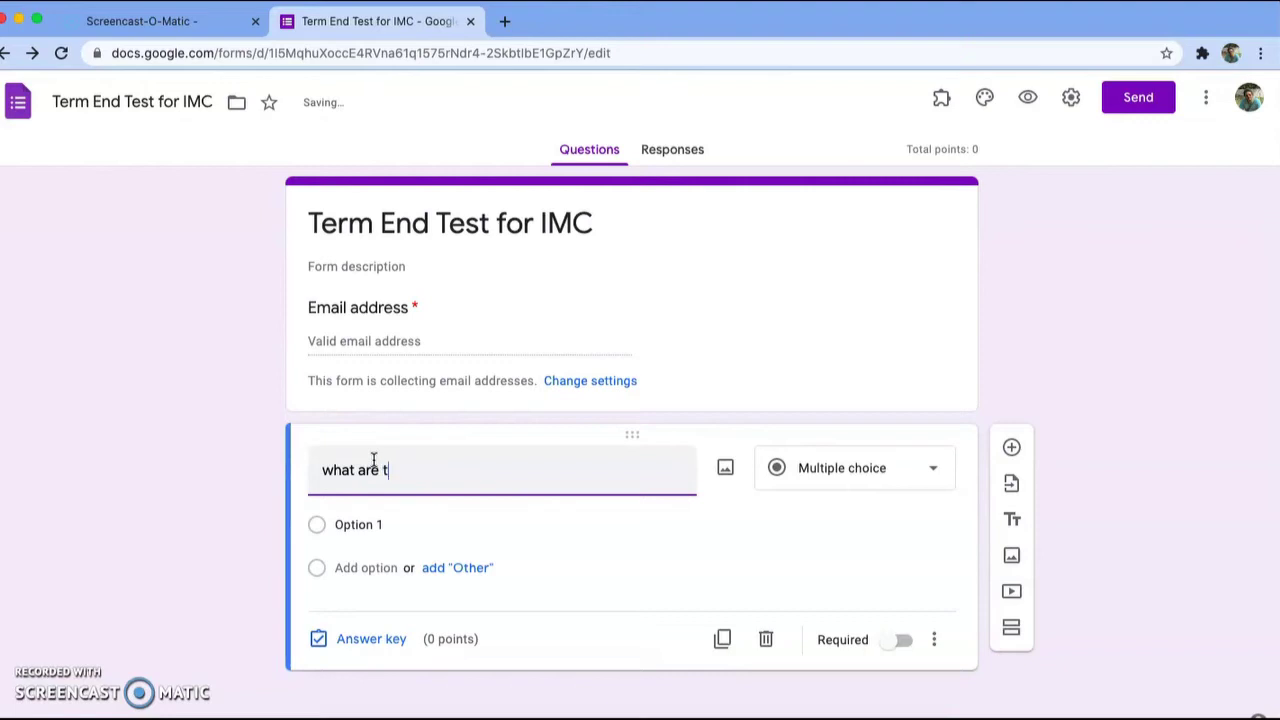
type("he types of IMC")
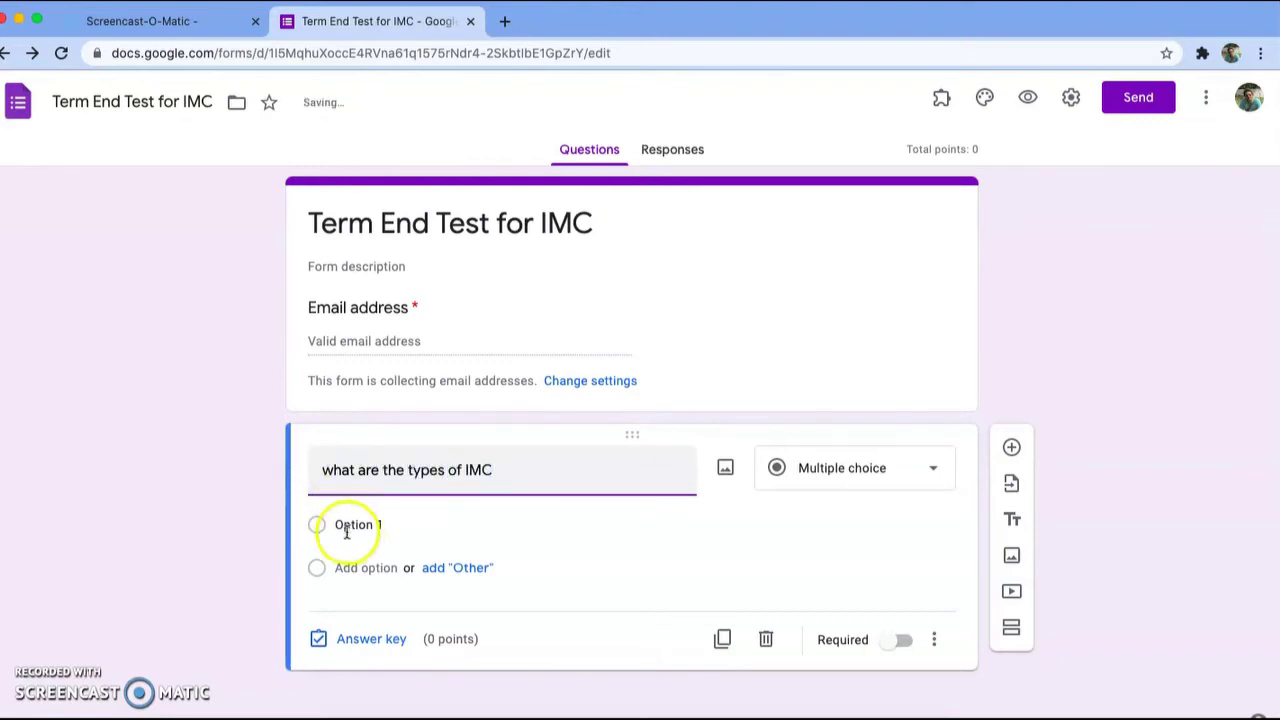
Step: Give the IMC question the three answer options "channels", "distributors" and "retails"
left_click(348, 527)
type("chan")
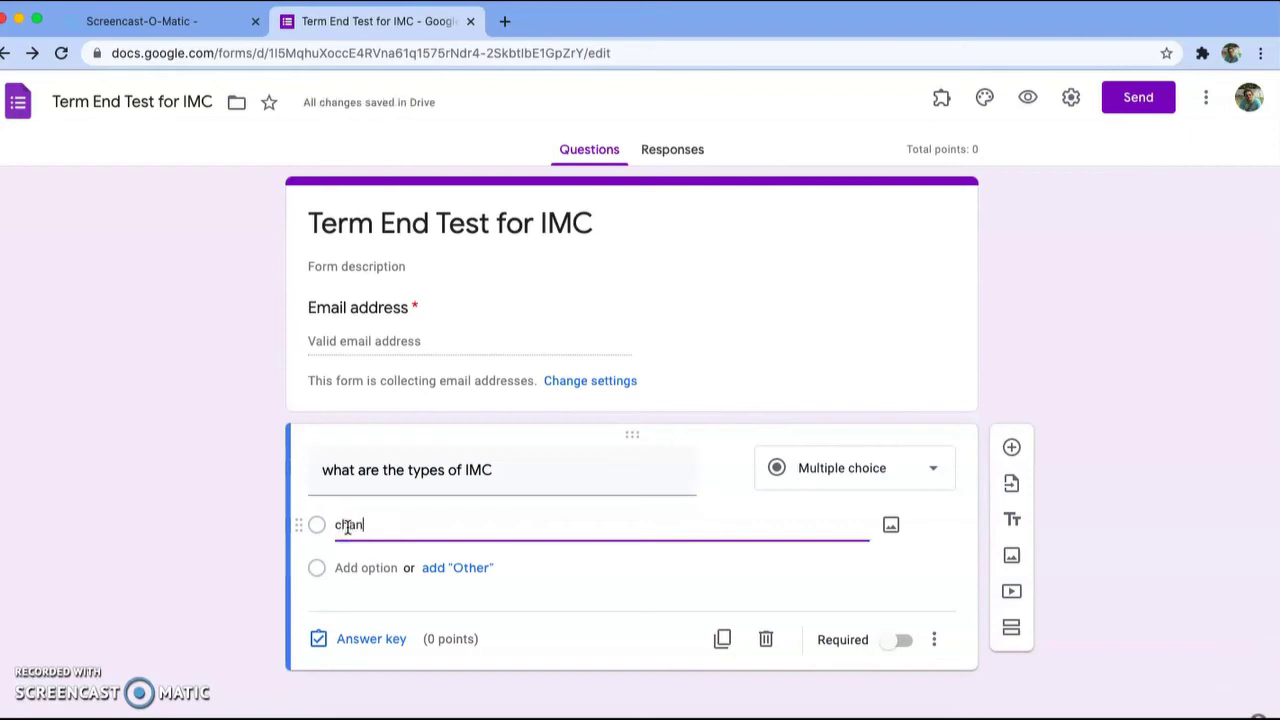
type("nels")
left_click(337, 567)
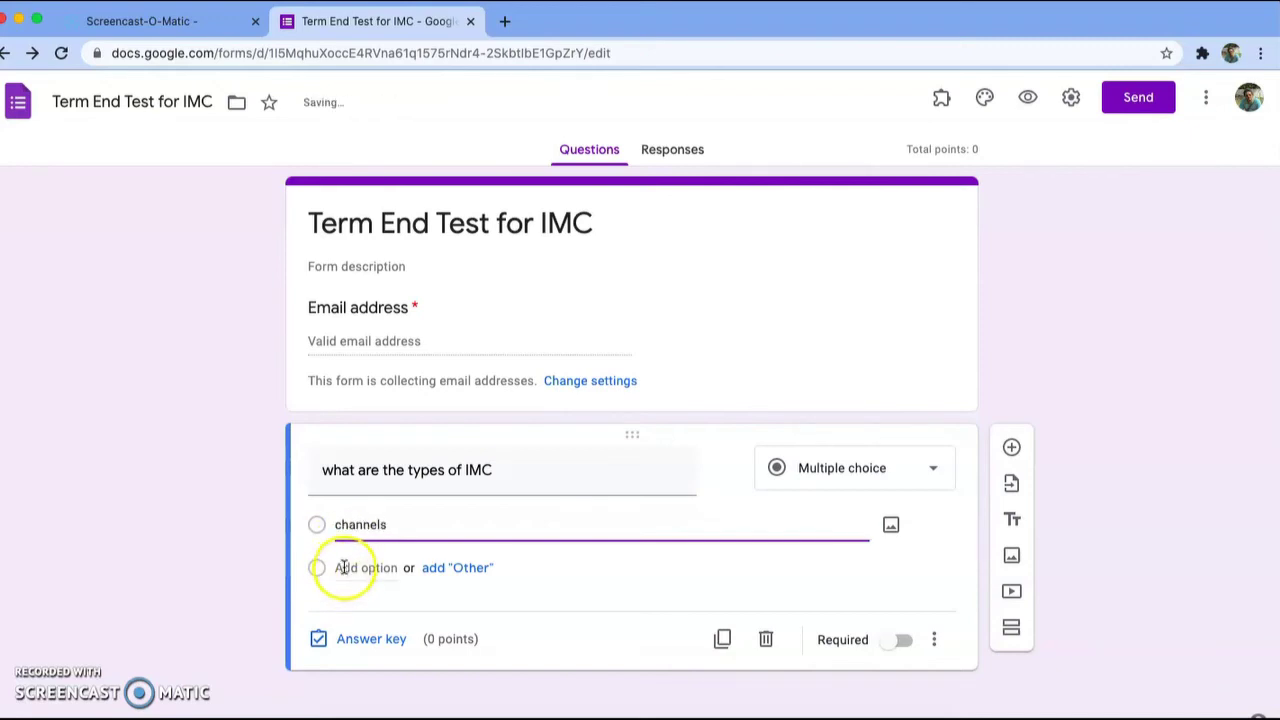
type("distri")
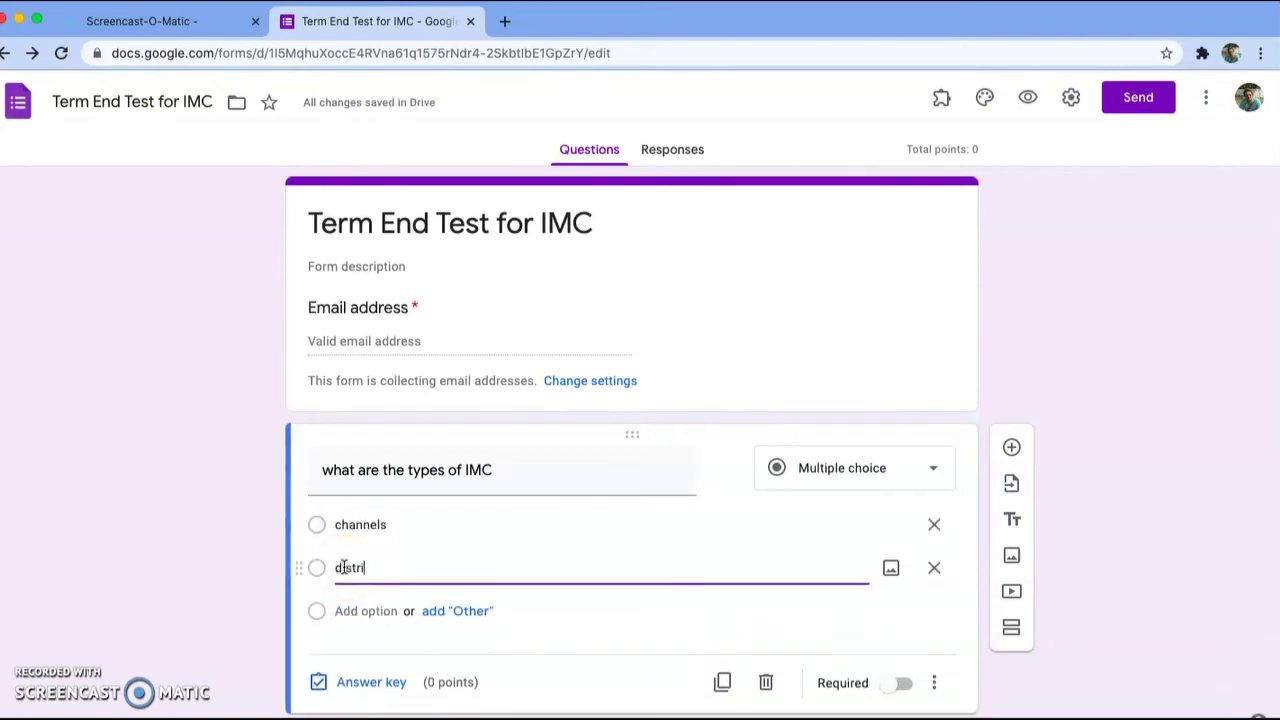
type("butors")
key("Return")
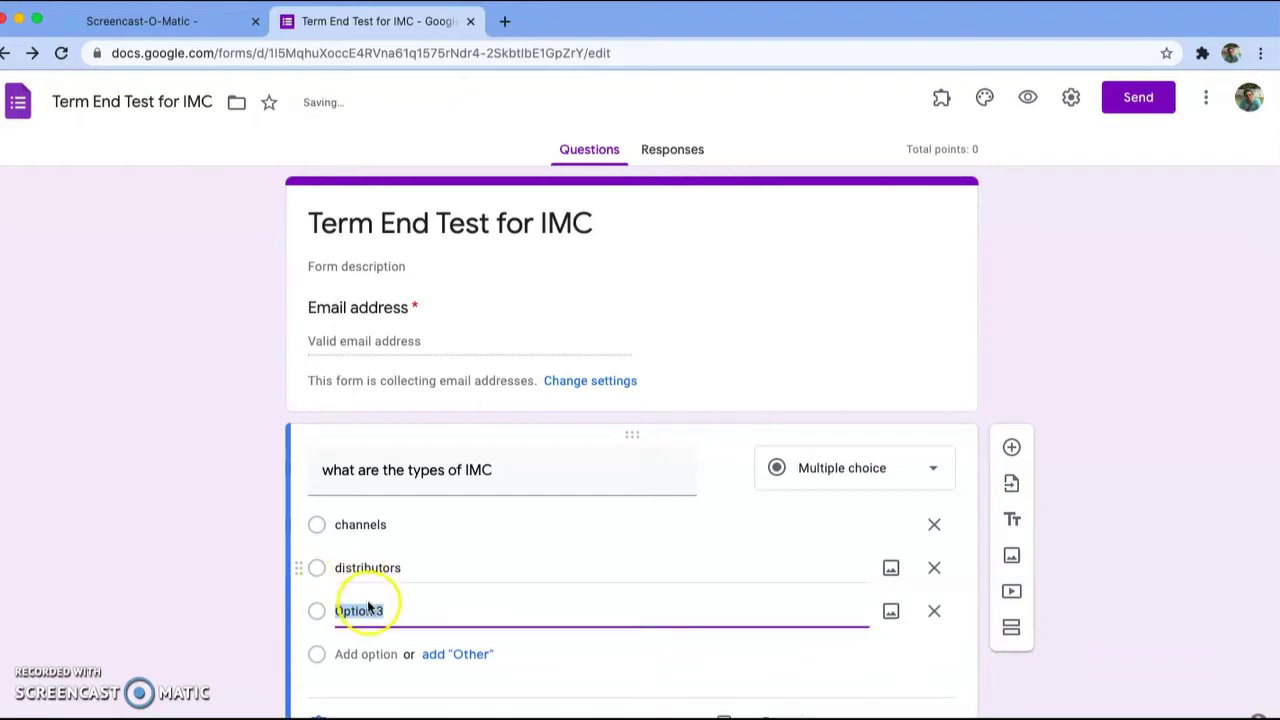
type("retails")
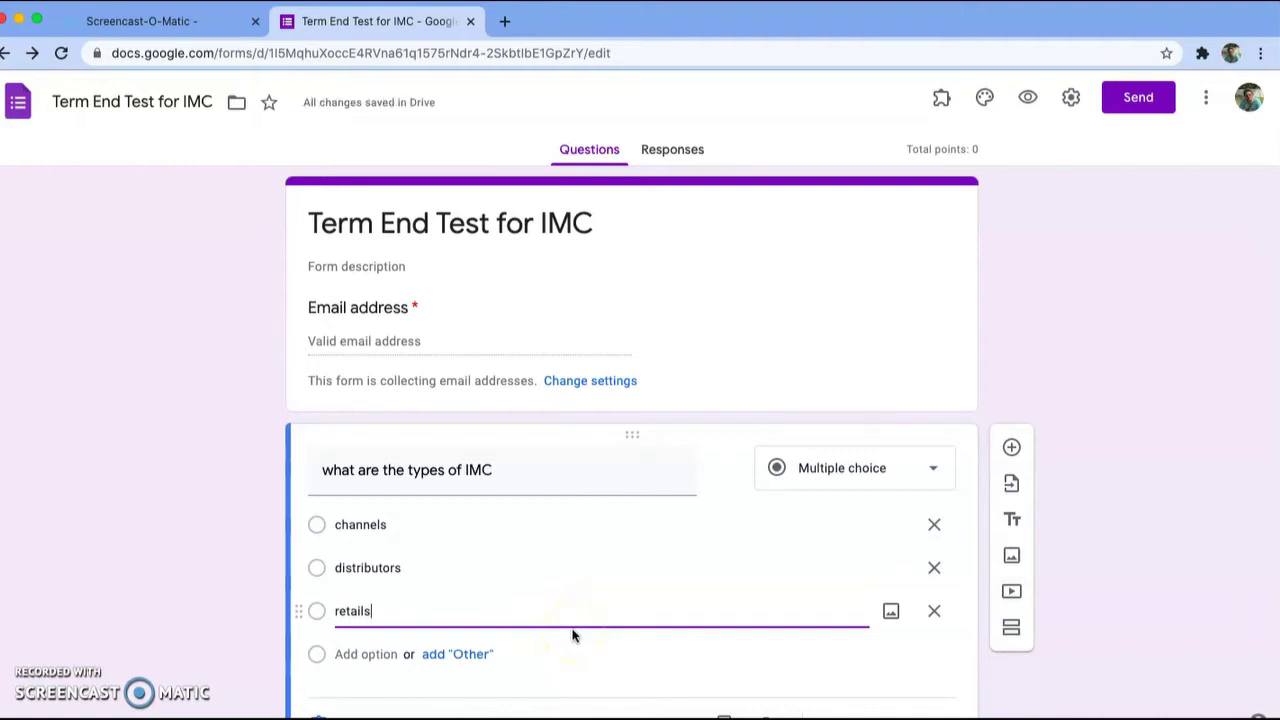
Step: In the IMC question's answer key, mark "channels" as the correct answer and make it worth 1 point
scroll(660, 603, "down", 2)
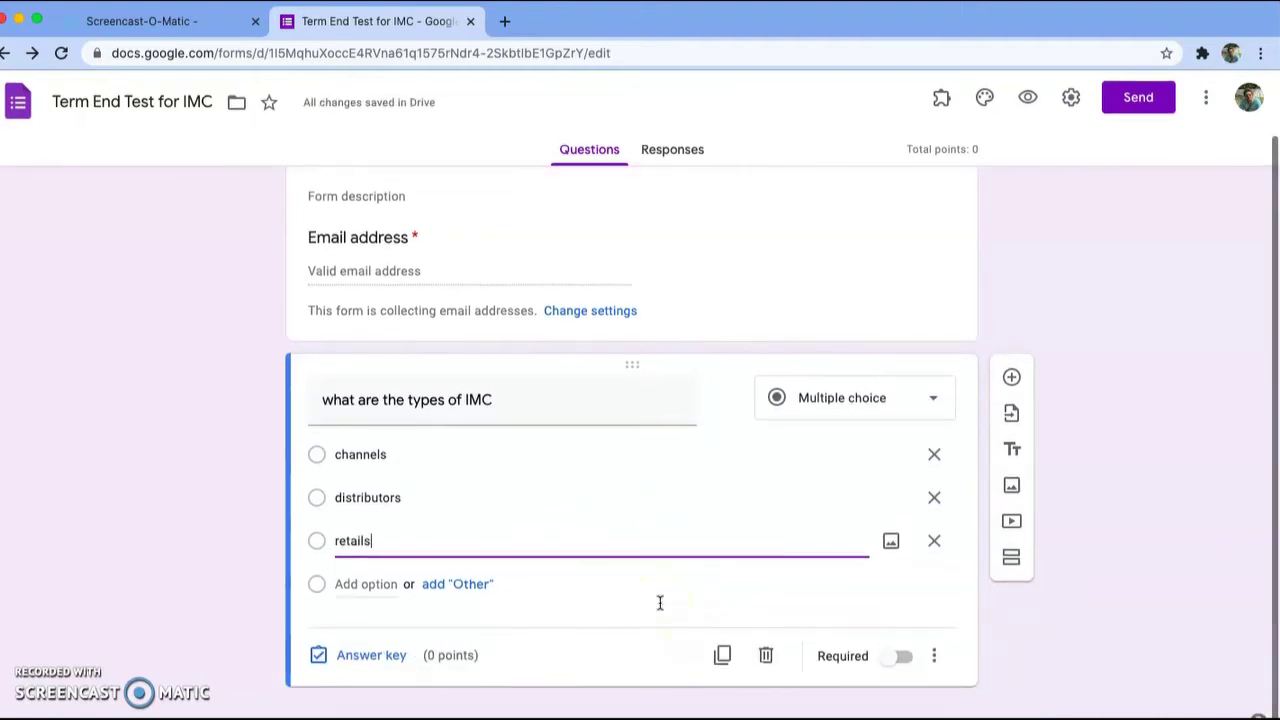
left_click(487, 398)
left_click(368, 452)
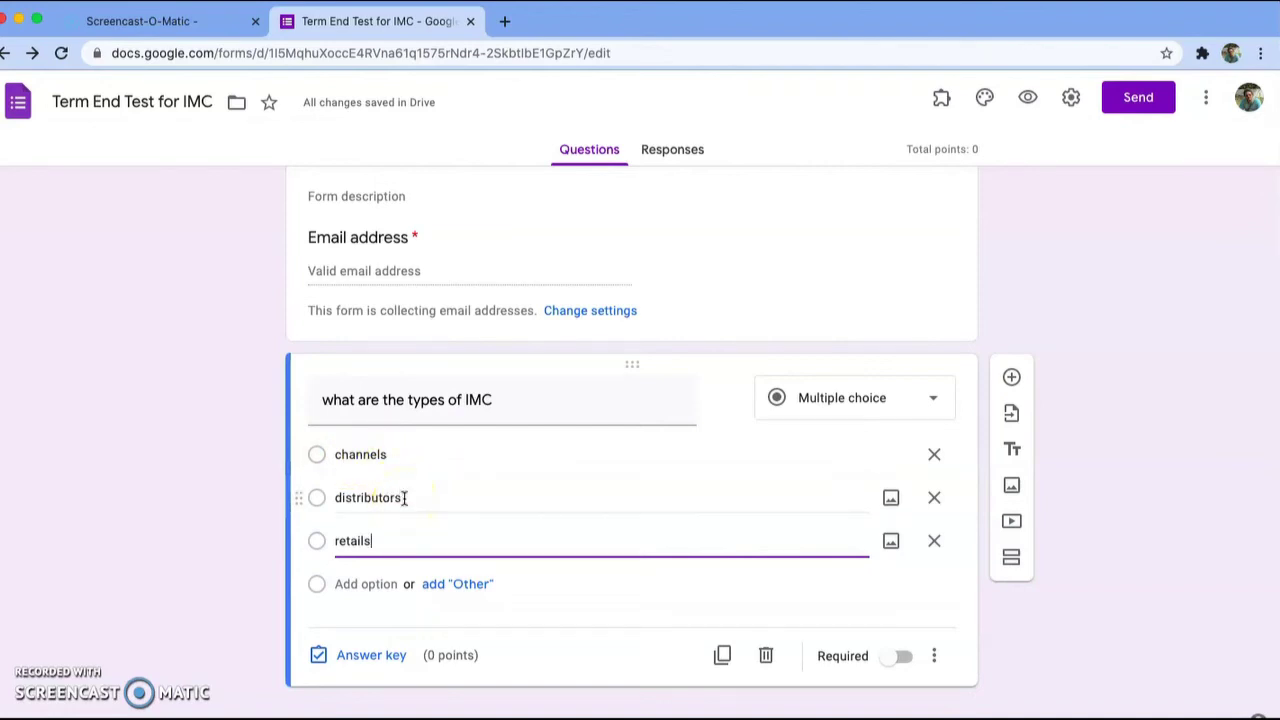
scroll(508, 637, "down", 1)
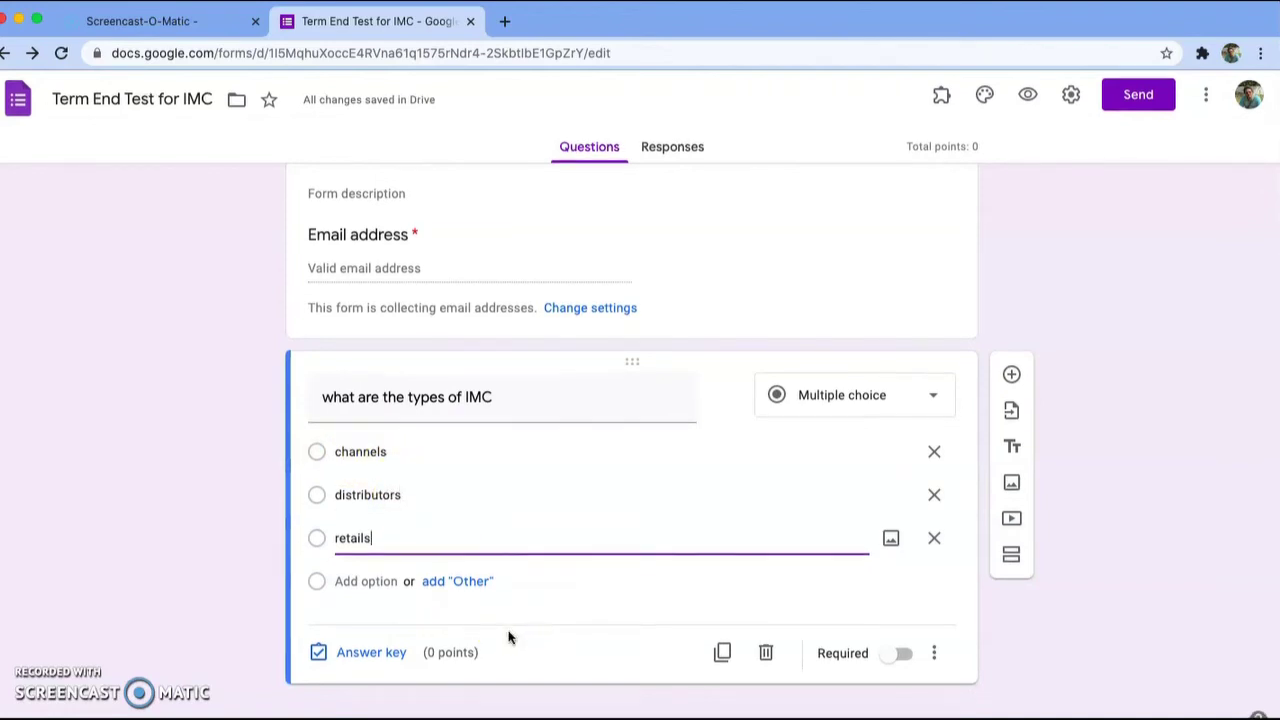
left_click(368, 657)
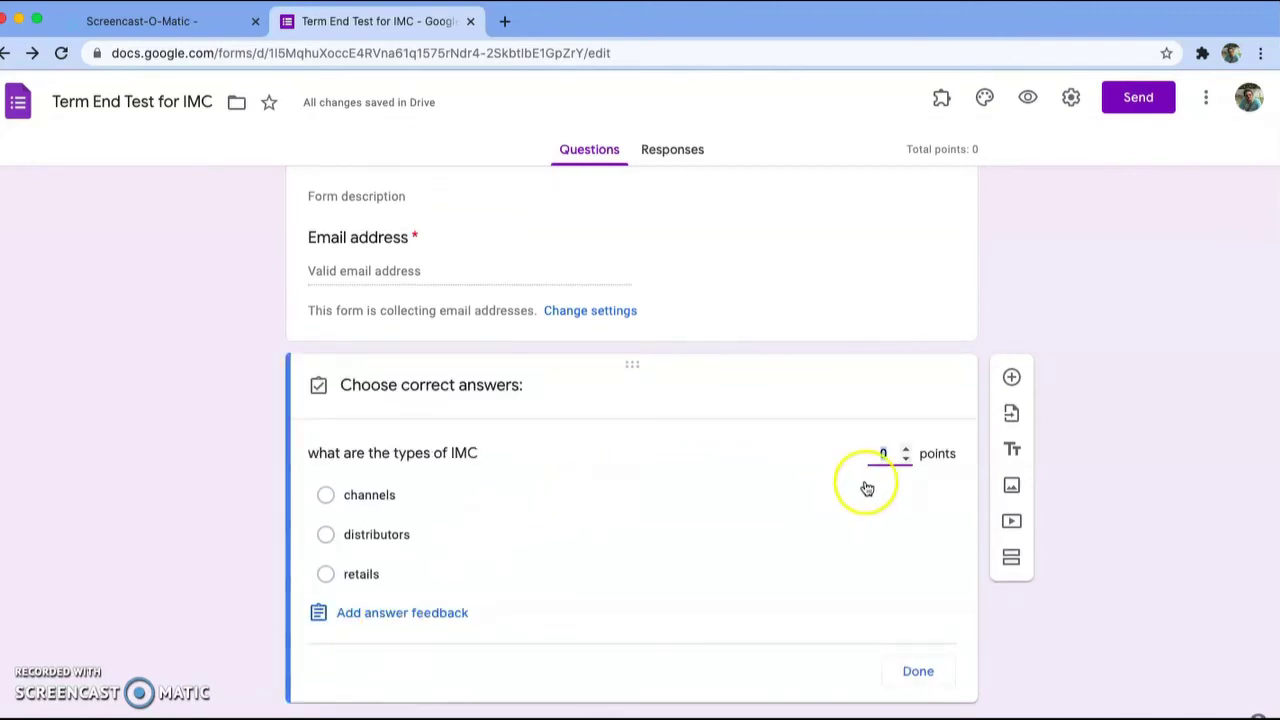
left_click(906, 450)
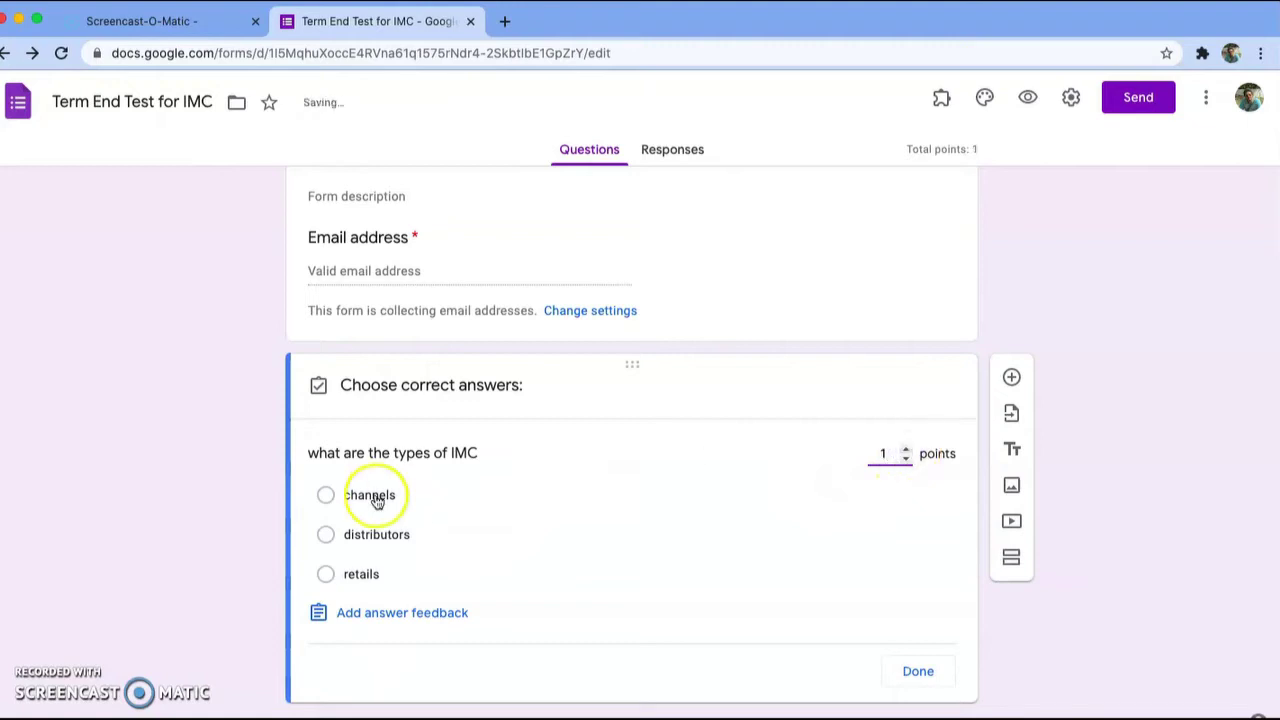
left_click(325, 497)
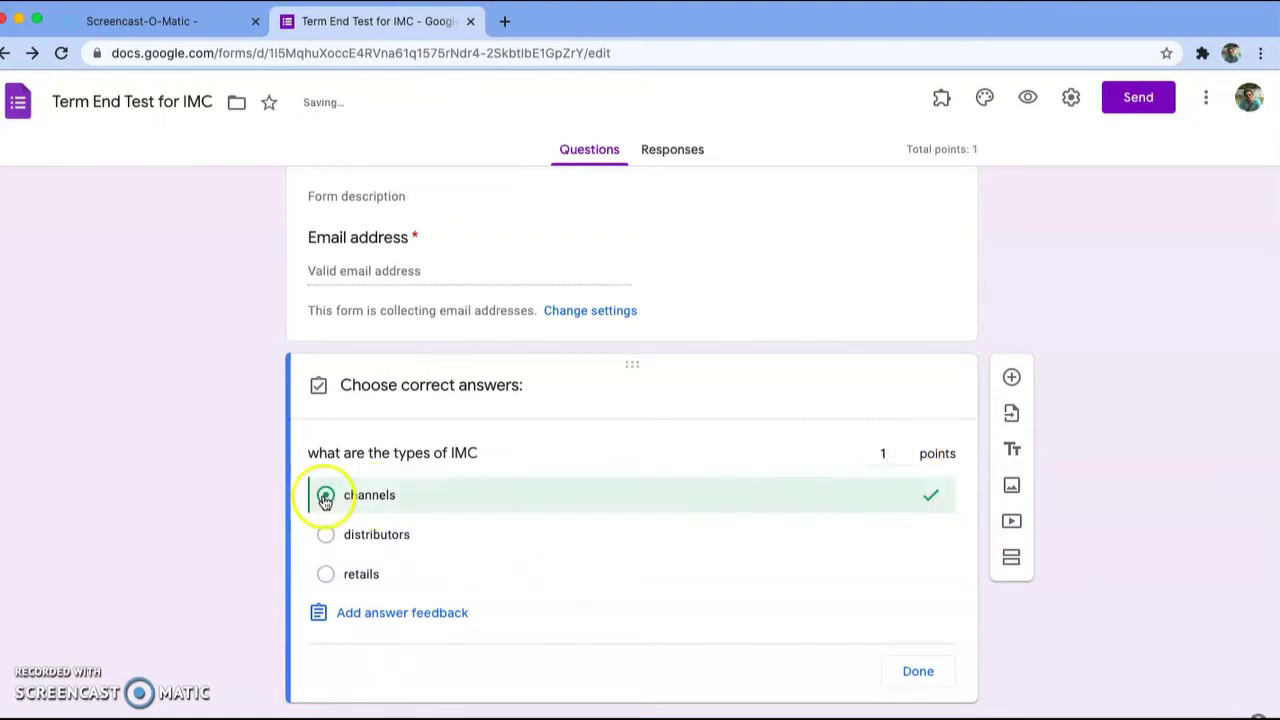
left_click(922, 672)
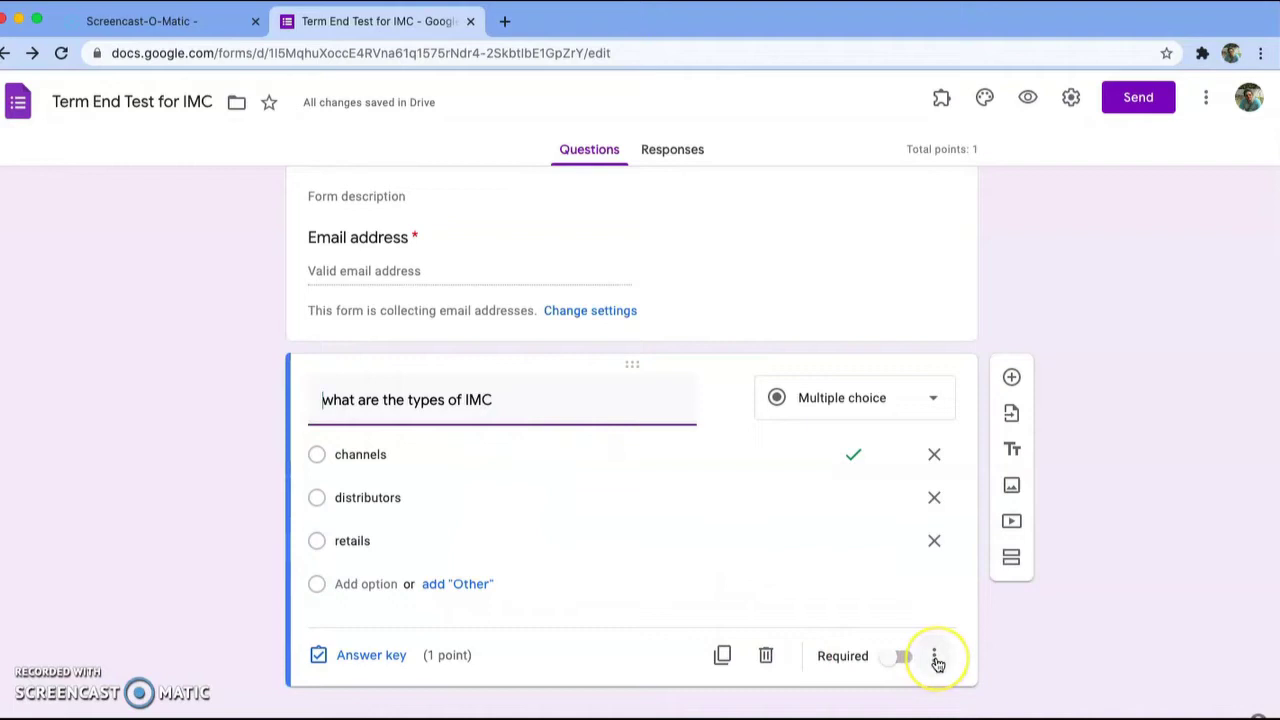
Step: Turn on shuffled option order for the question about the types of IMC
left_click(875, 687)
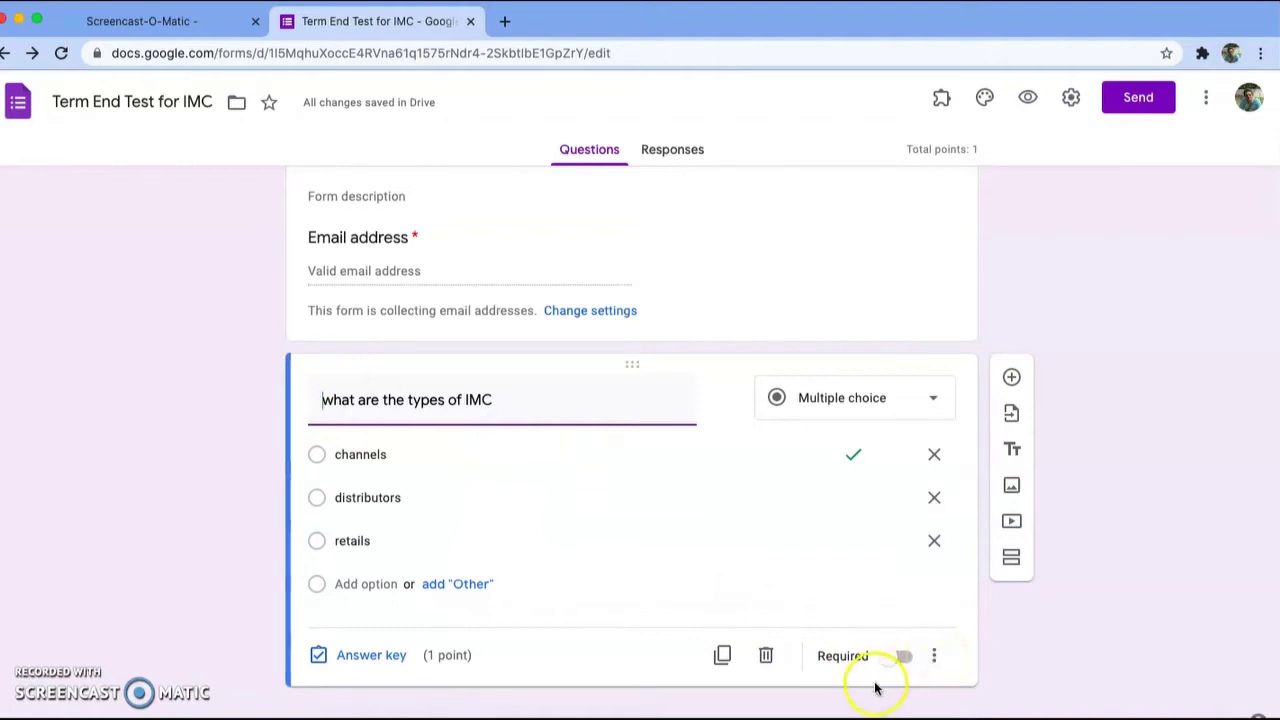
left_click(847, 602)
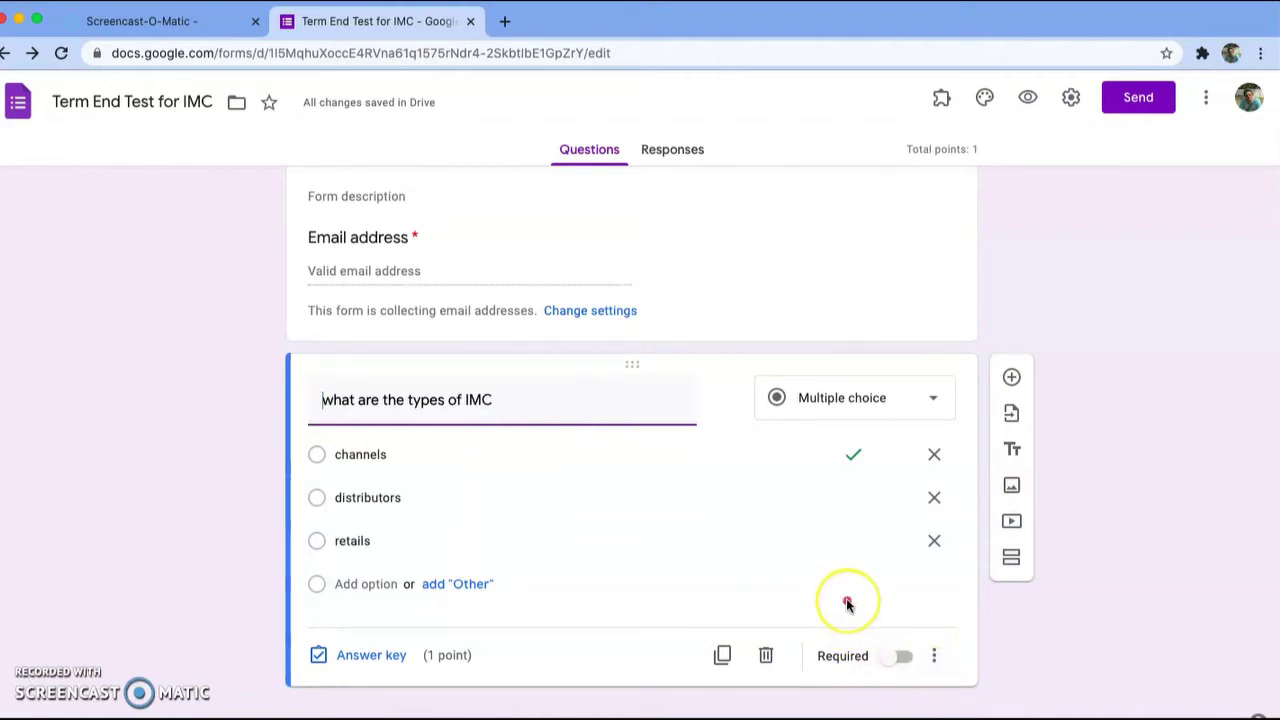
left_click(935, 657)
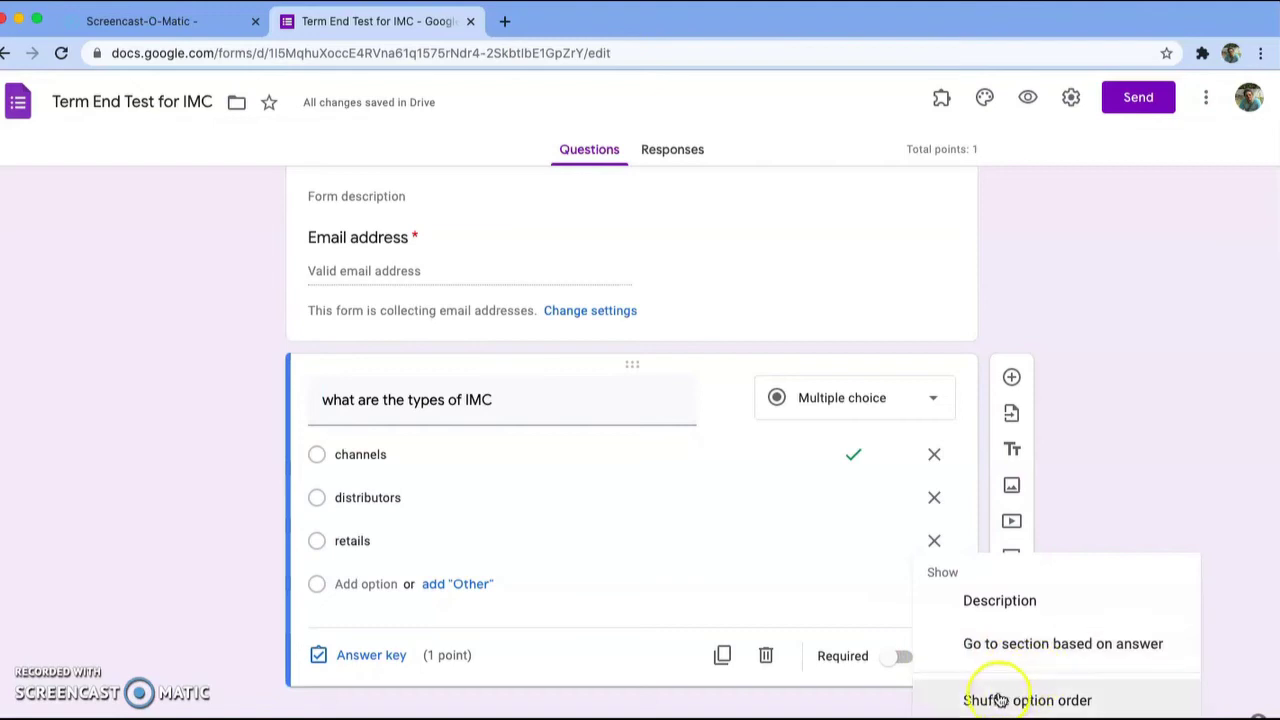
left_click(1000, 700)
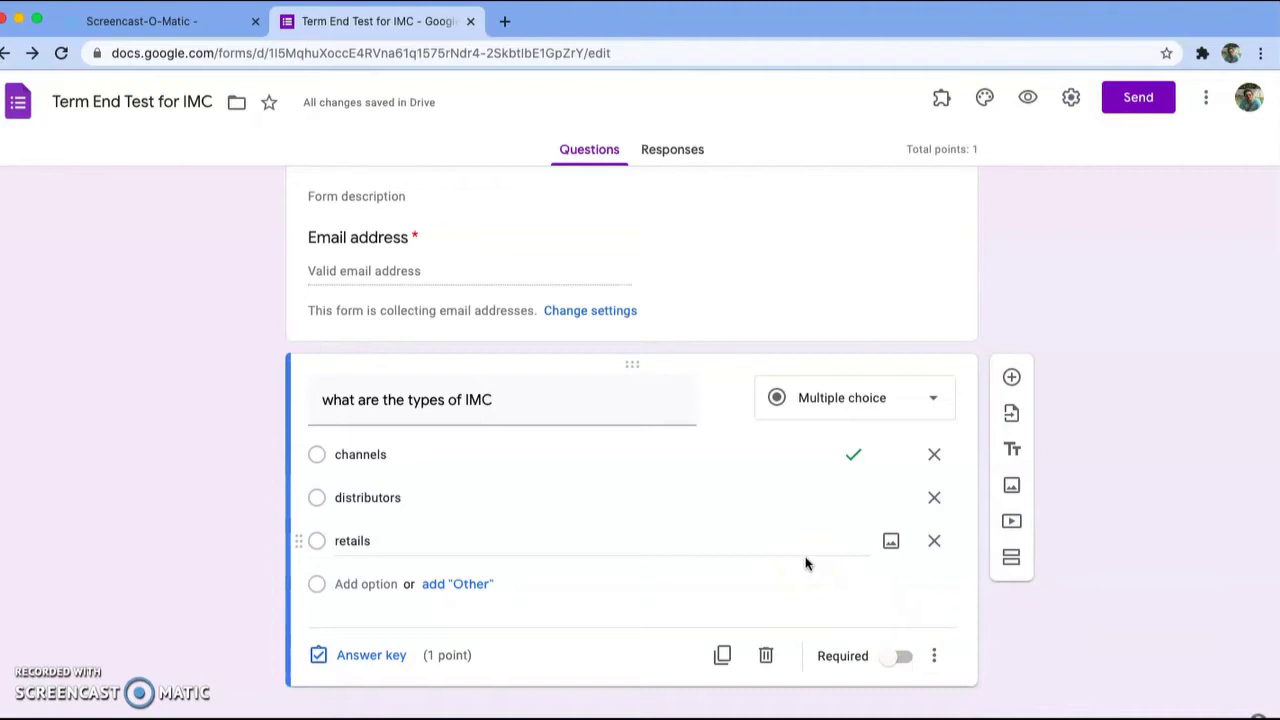
left_click_drag(806, 560, 925, 637)
Step: Add a second multiple-choice question with the text "what are the key element in Brand Equity"
left_click(1012, 379)
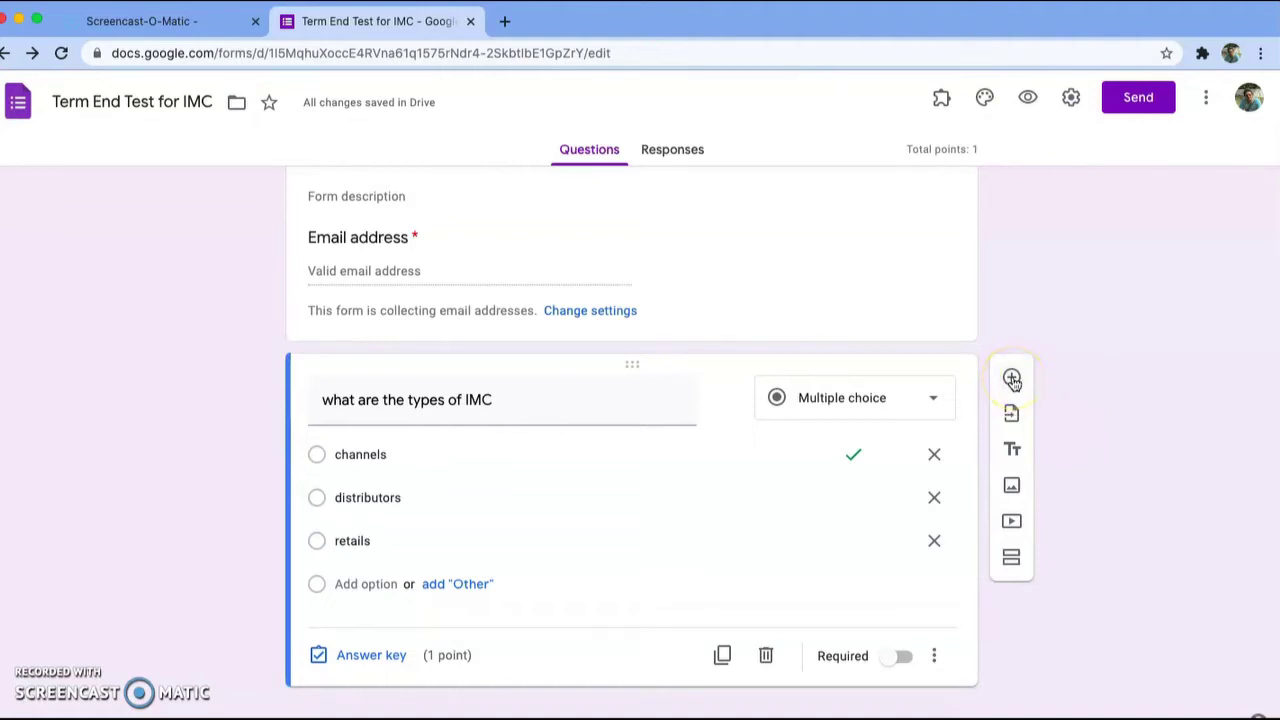
left_click(1012, 379)
left_click(607, 577)
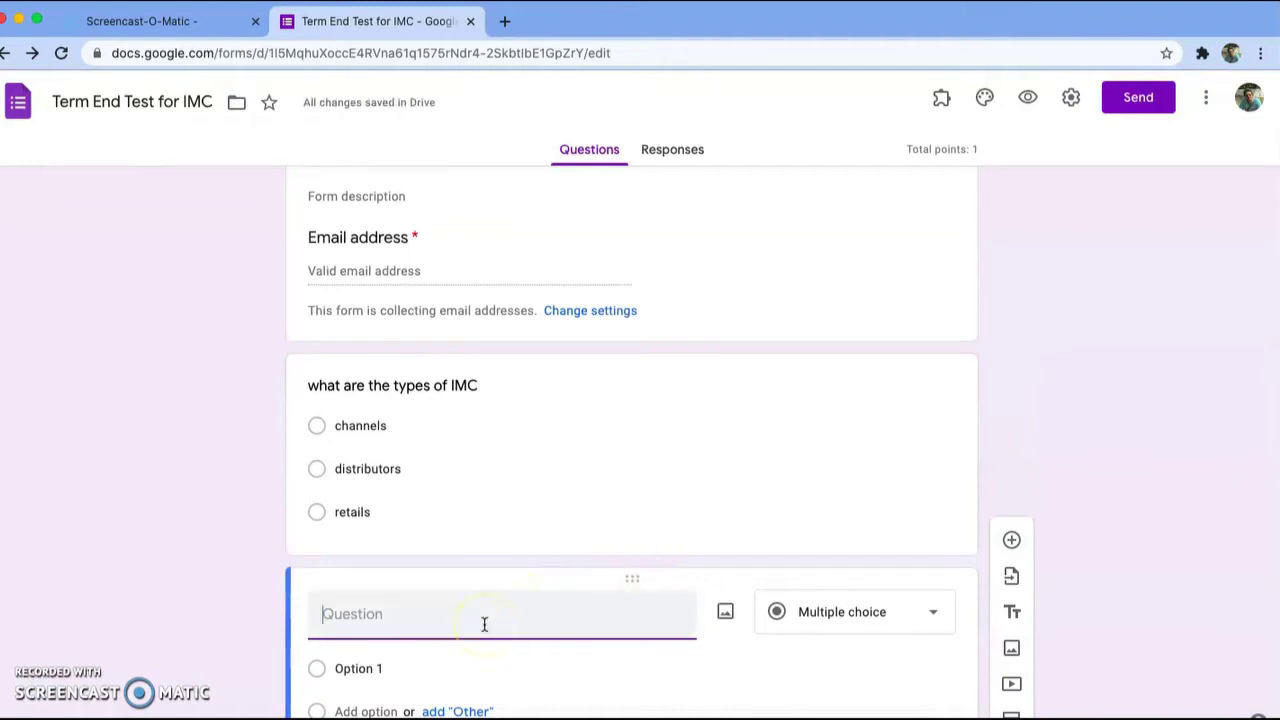
type("what are teh")
key("BackSpace")
key("BackSpace")
key("BackSpace")
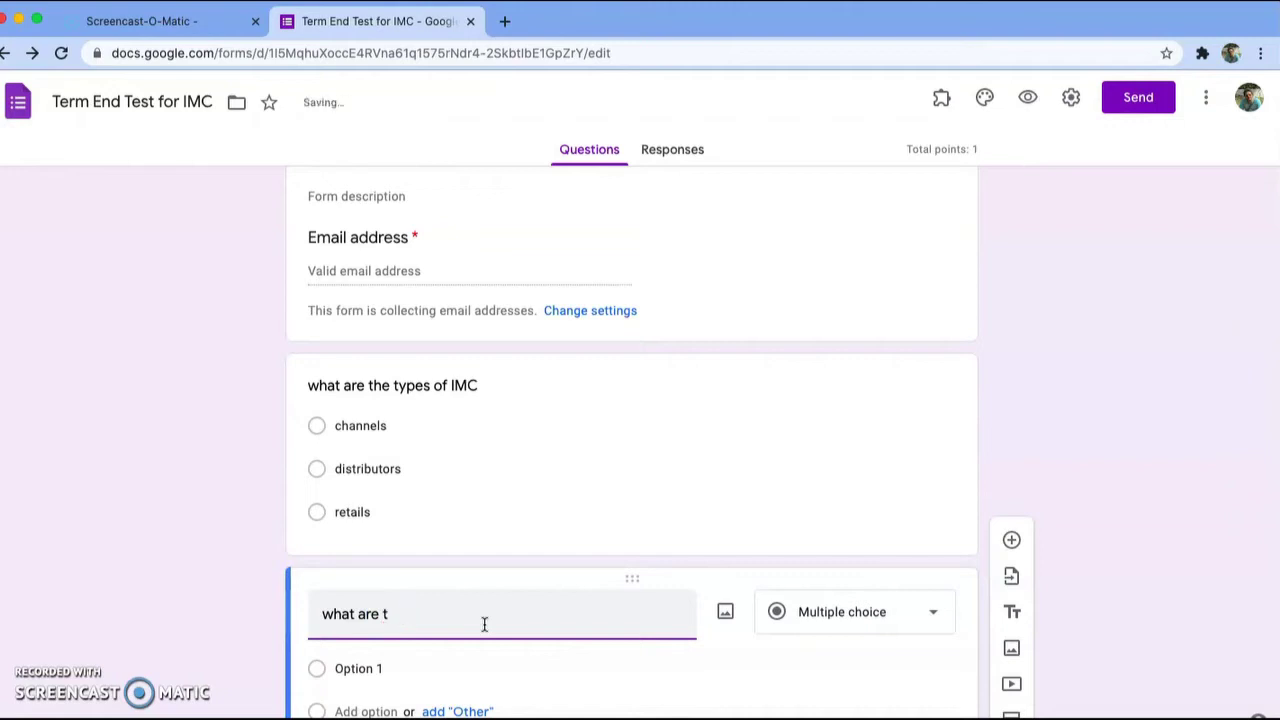
type("he key element in Brand Equity")
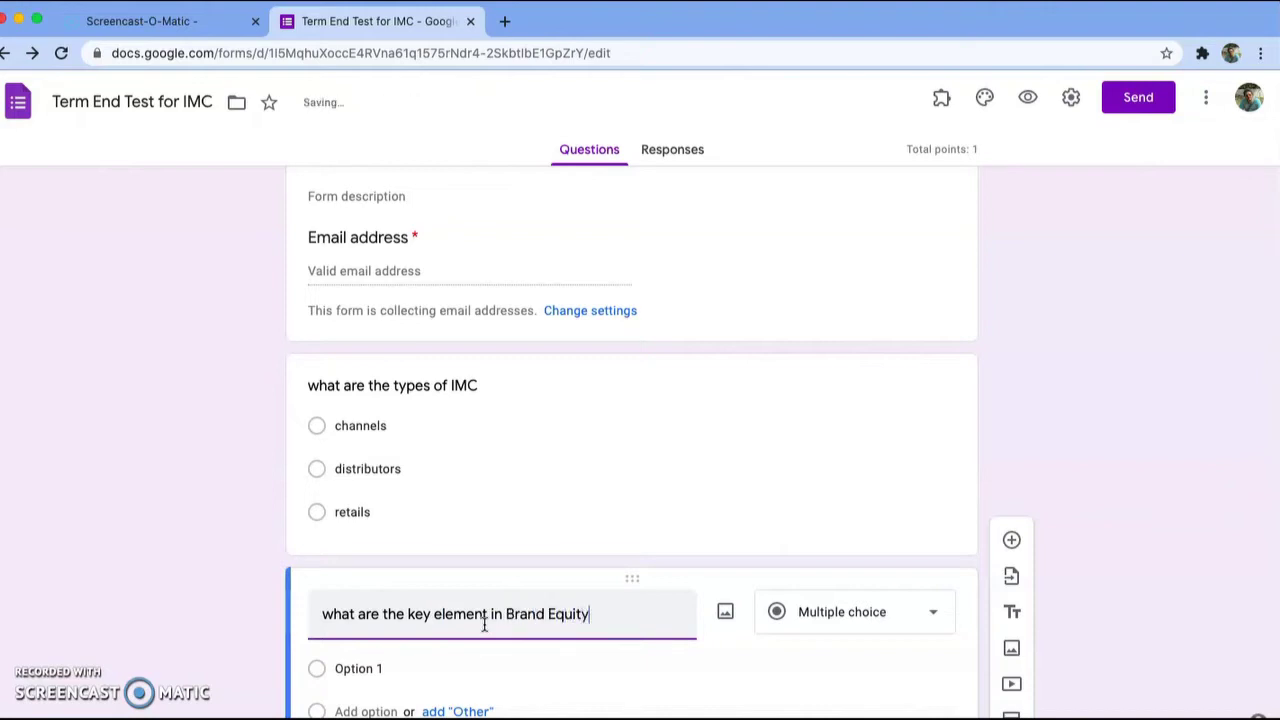
Step: Give the Brand Equity question three answer options: "a", "b" and the default "Option 3"
scroll(589, 677, "down", 2)
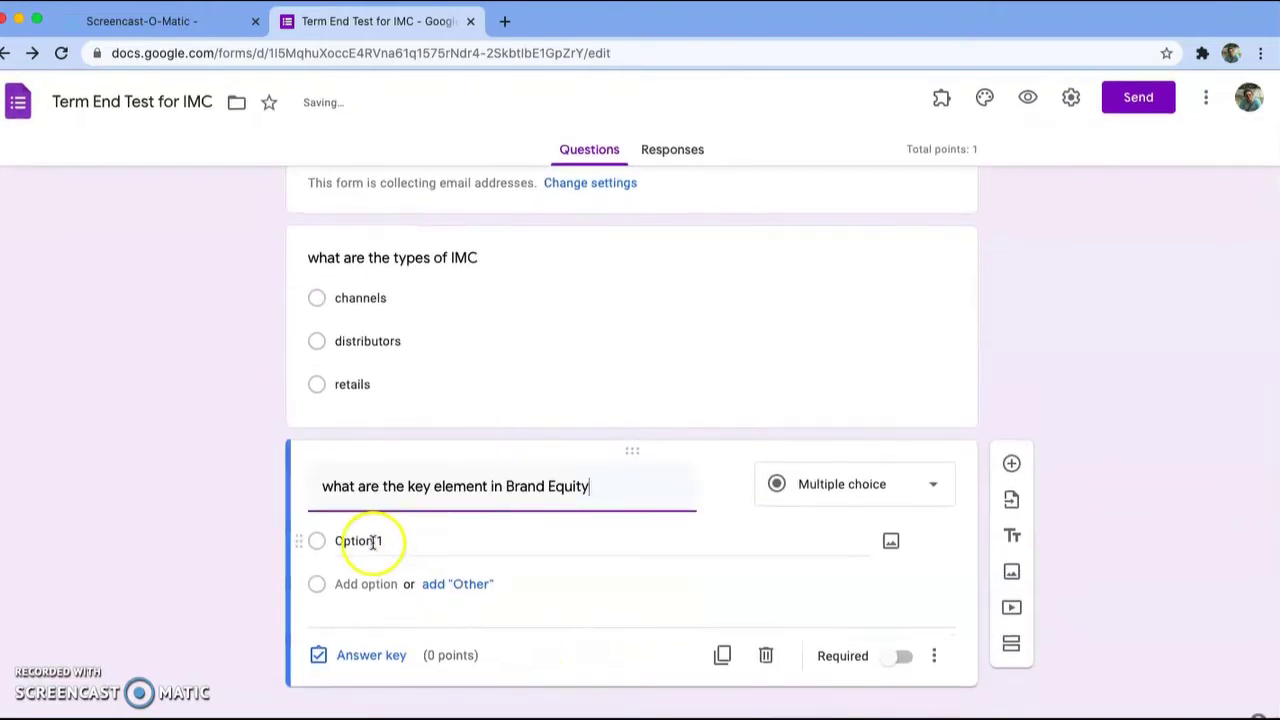
left_click(372, 541)
type("a")
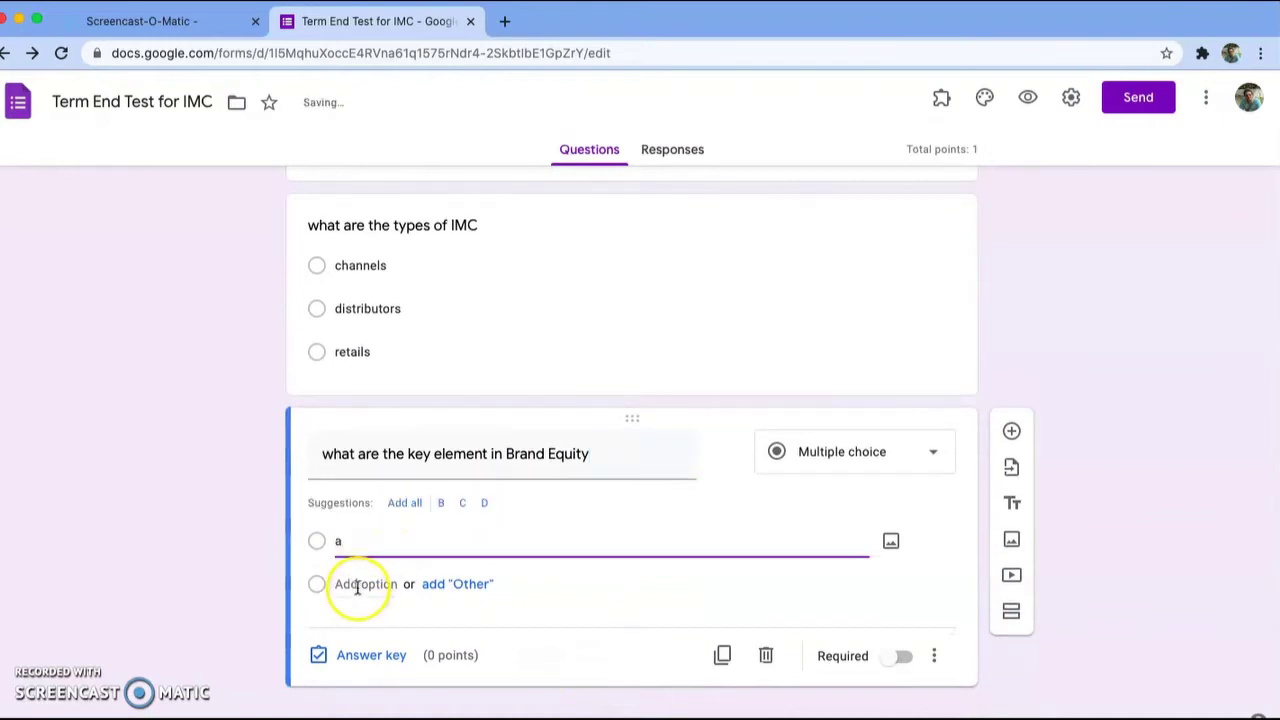
left_click(358, 585)
type("a")
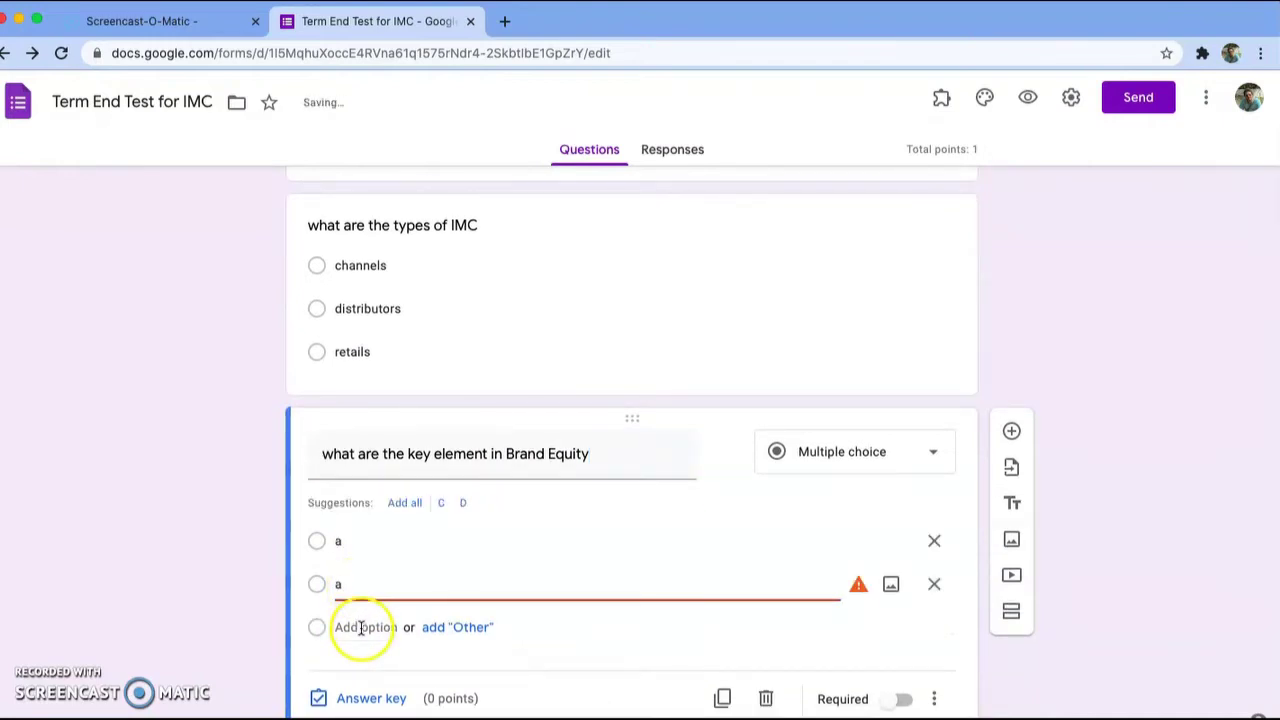
left_click(362, 628)
type("a")
scroll(449, 630, "down", 1)
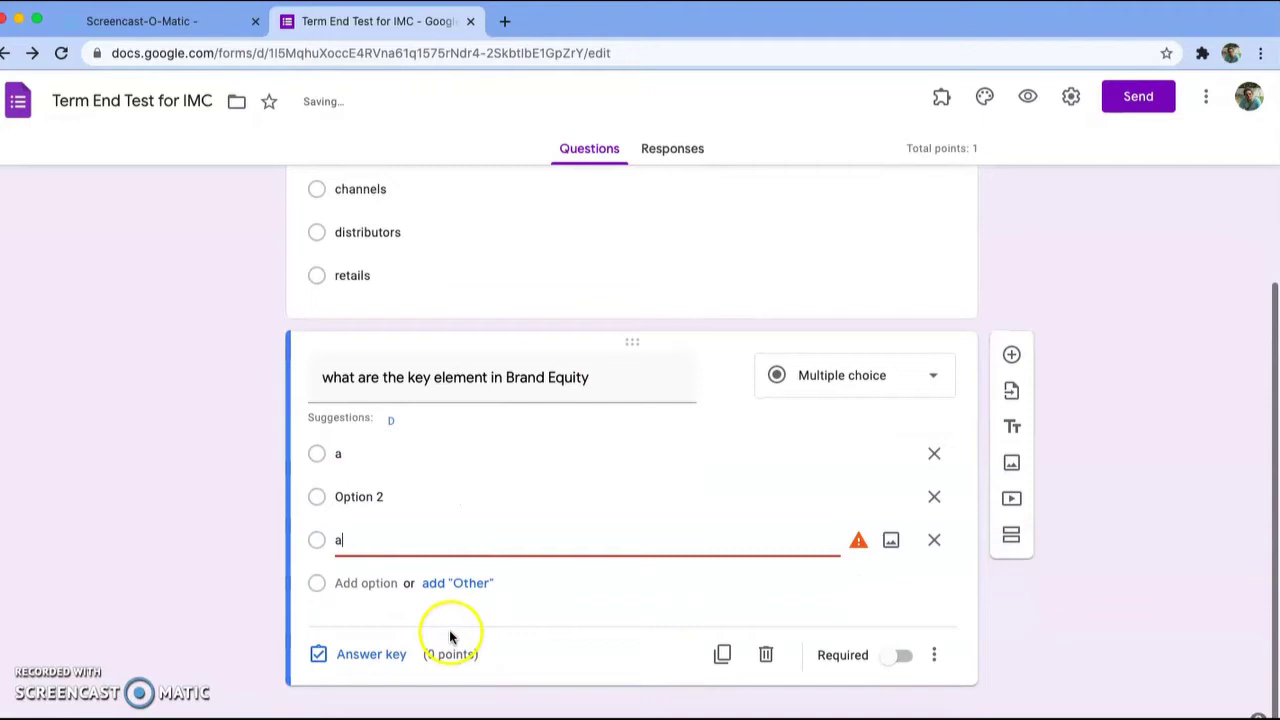
left_click(366, 496)
type("b")
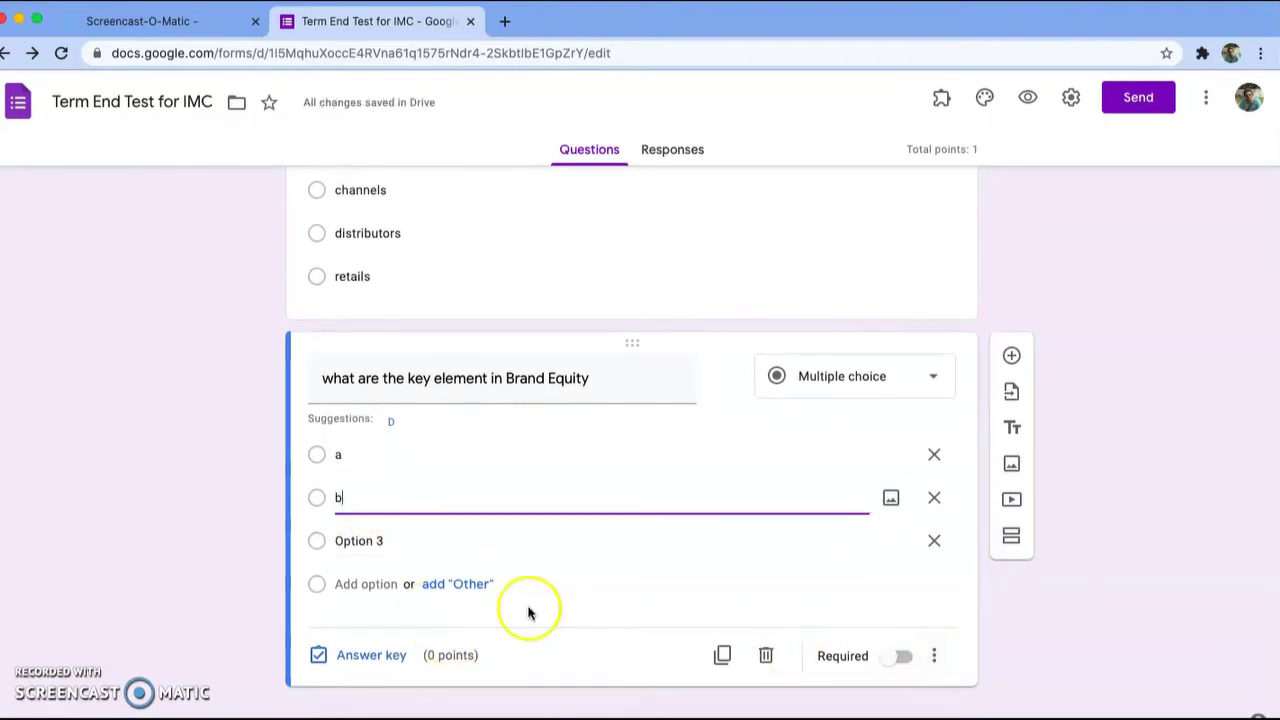
Step: Mark "b" as the Brand Equity question's correct answer worth 1 point, and turn on shuffled option order
left_click(366, 656)
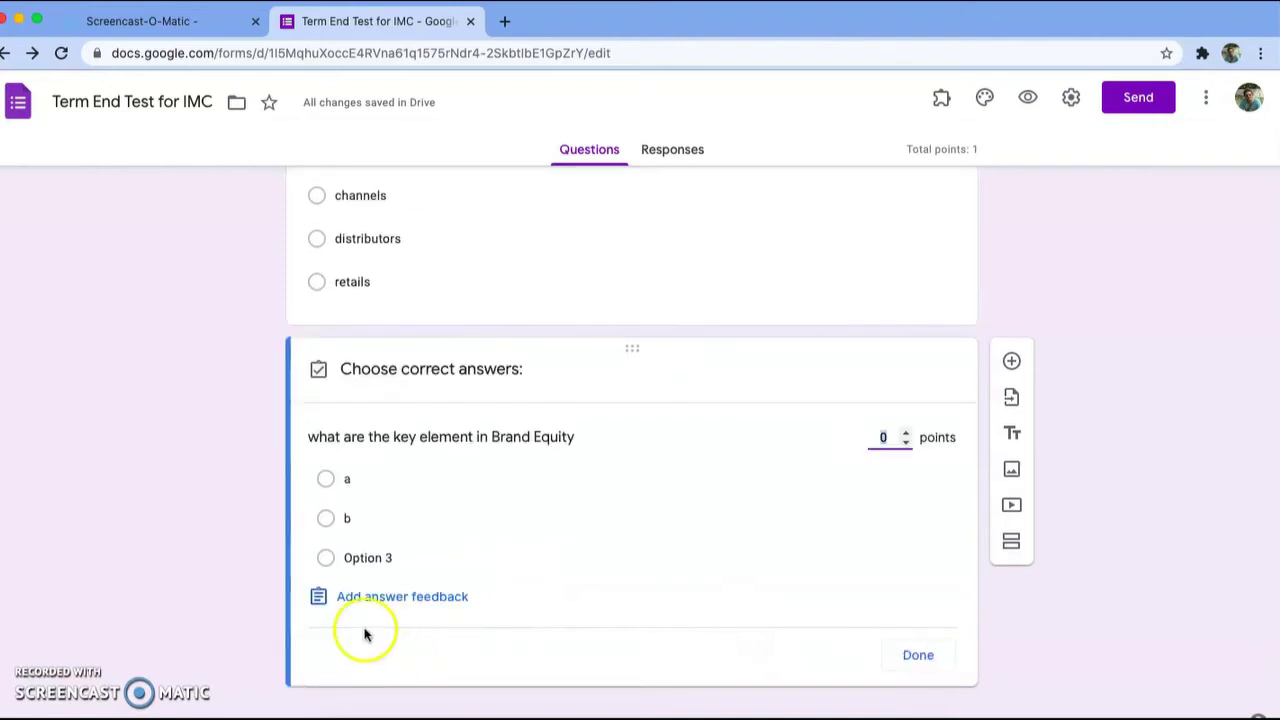
left_click(329, 524)
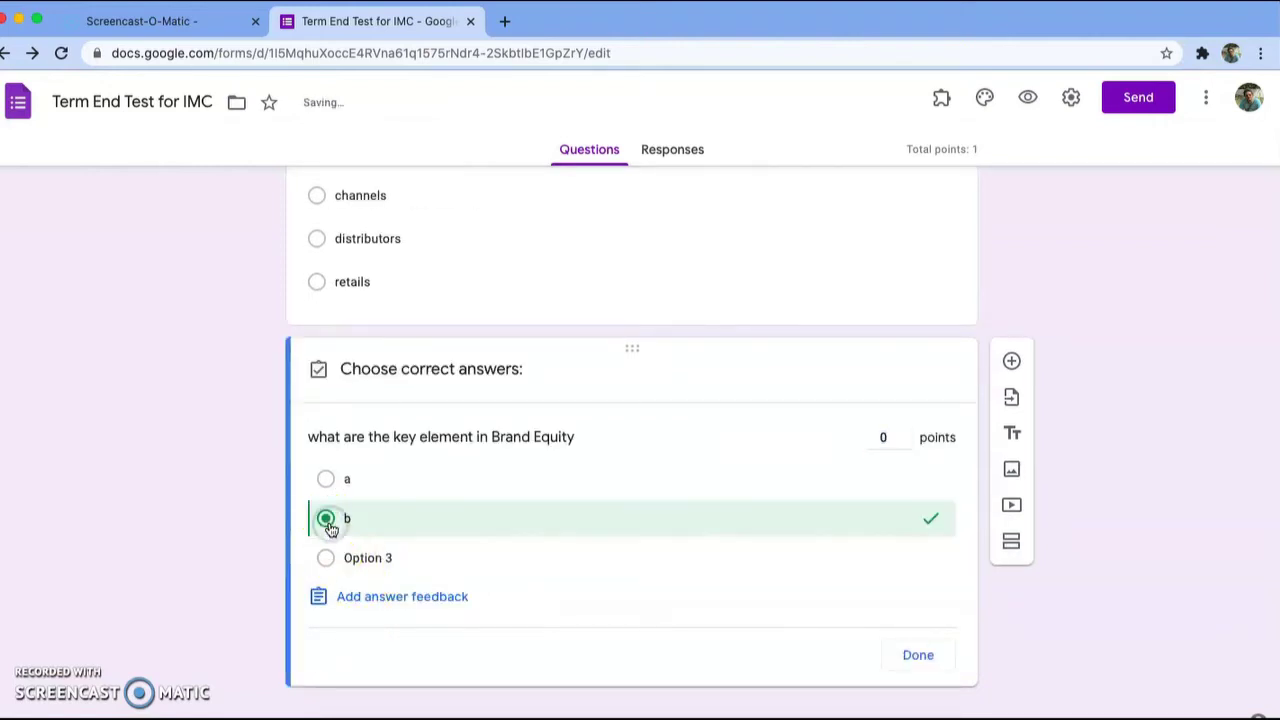
left_click(908, 433)
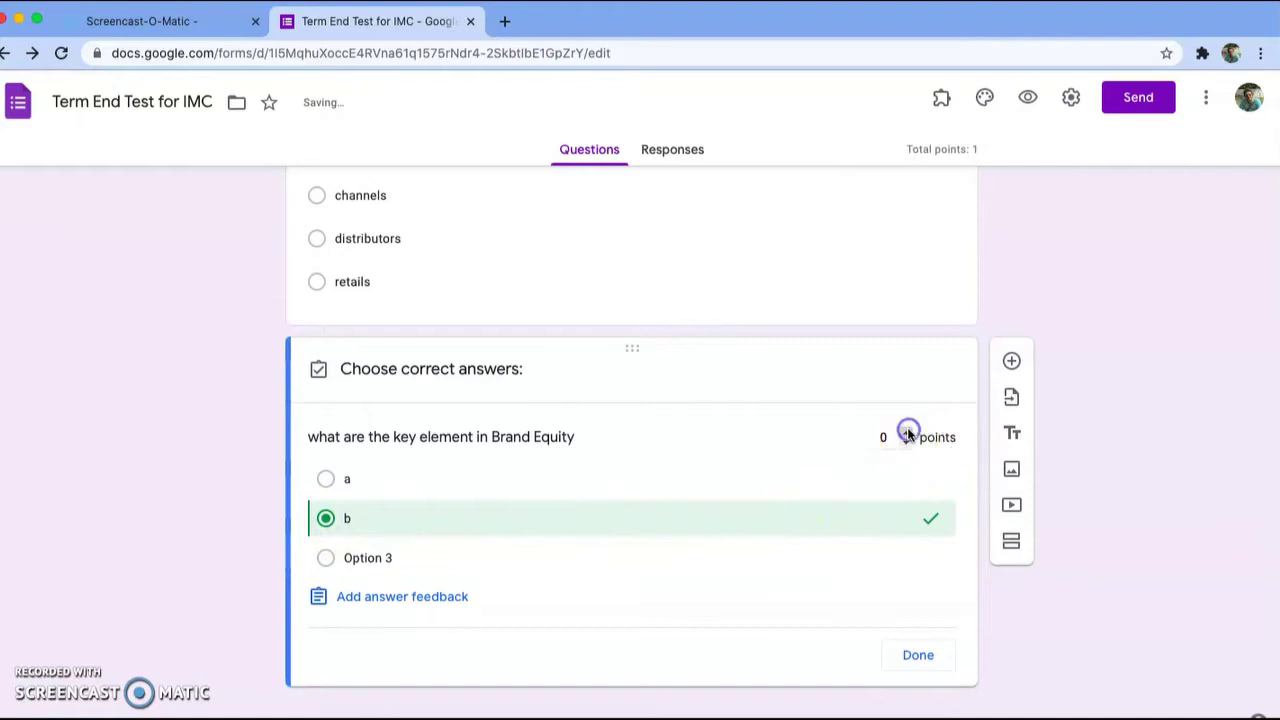
left_click(914, 655)
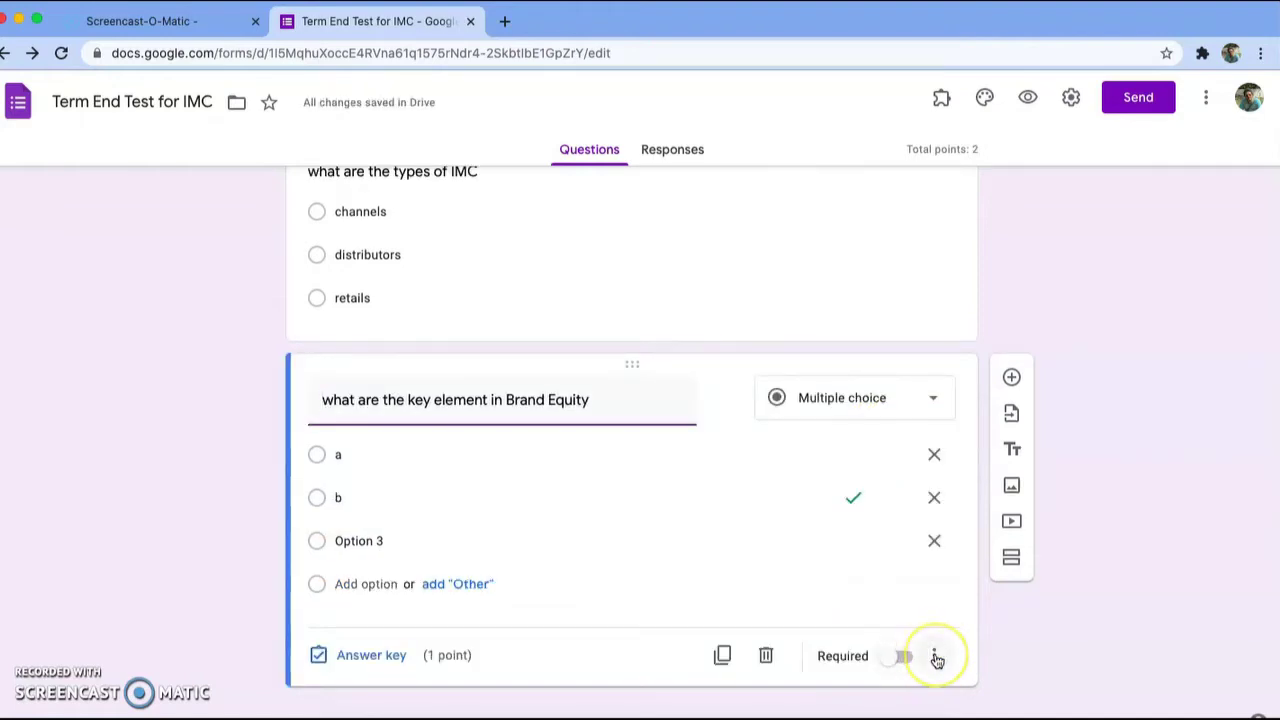
left_click(935, 658)
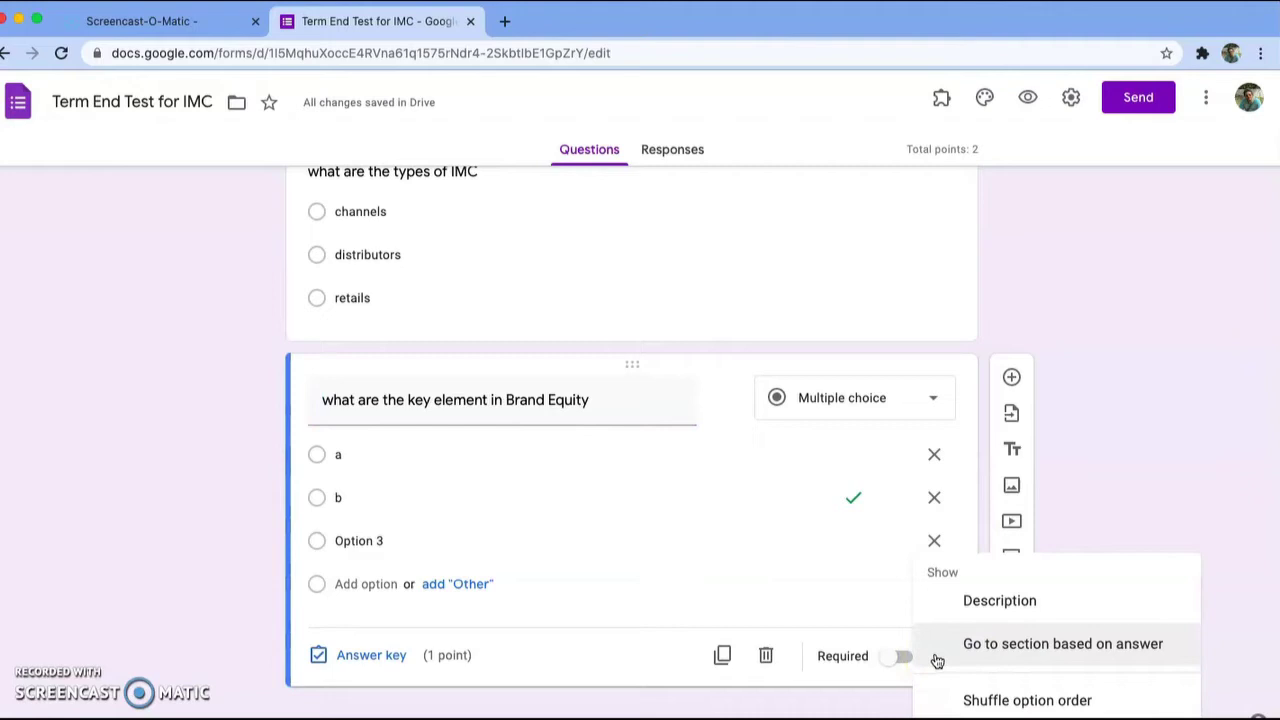
left_click(980, 700)
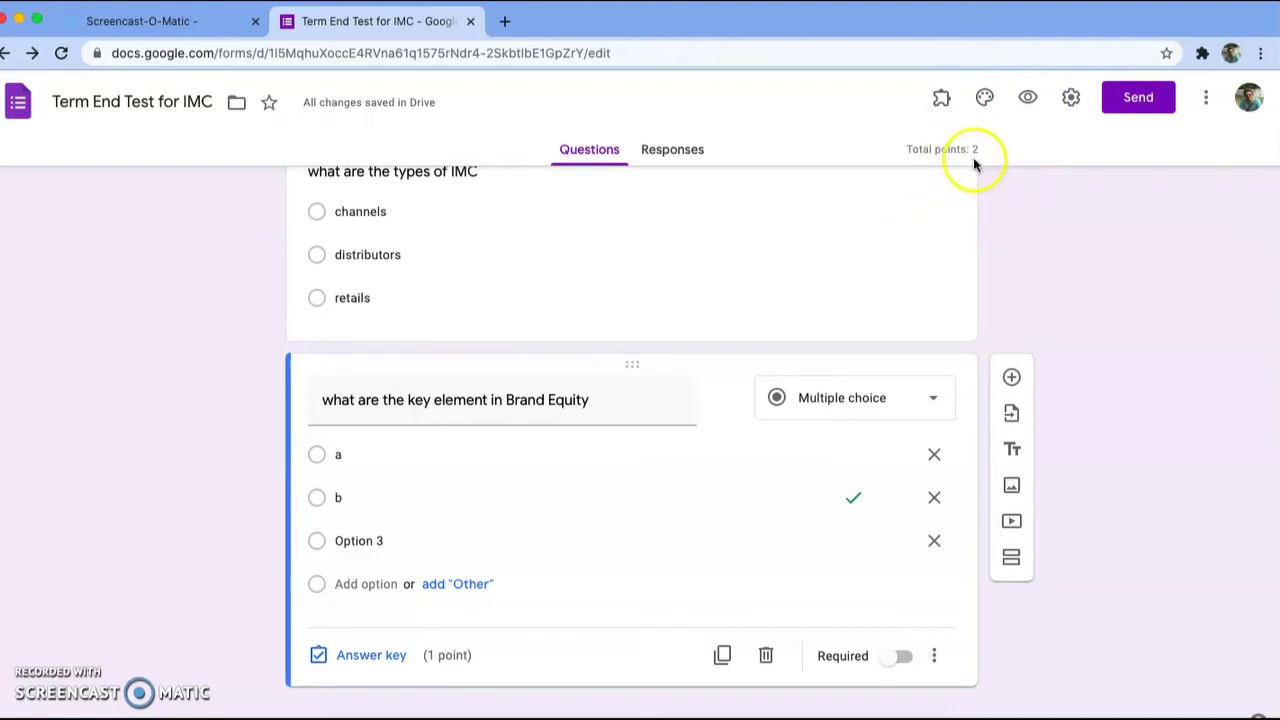
Step: Add a third question with the text "Explain the advantage of celebrity endorsement?"
left_click(1012, 379)
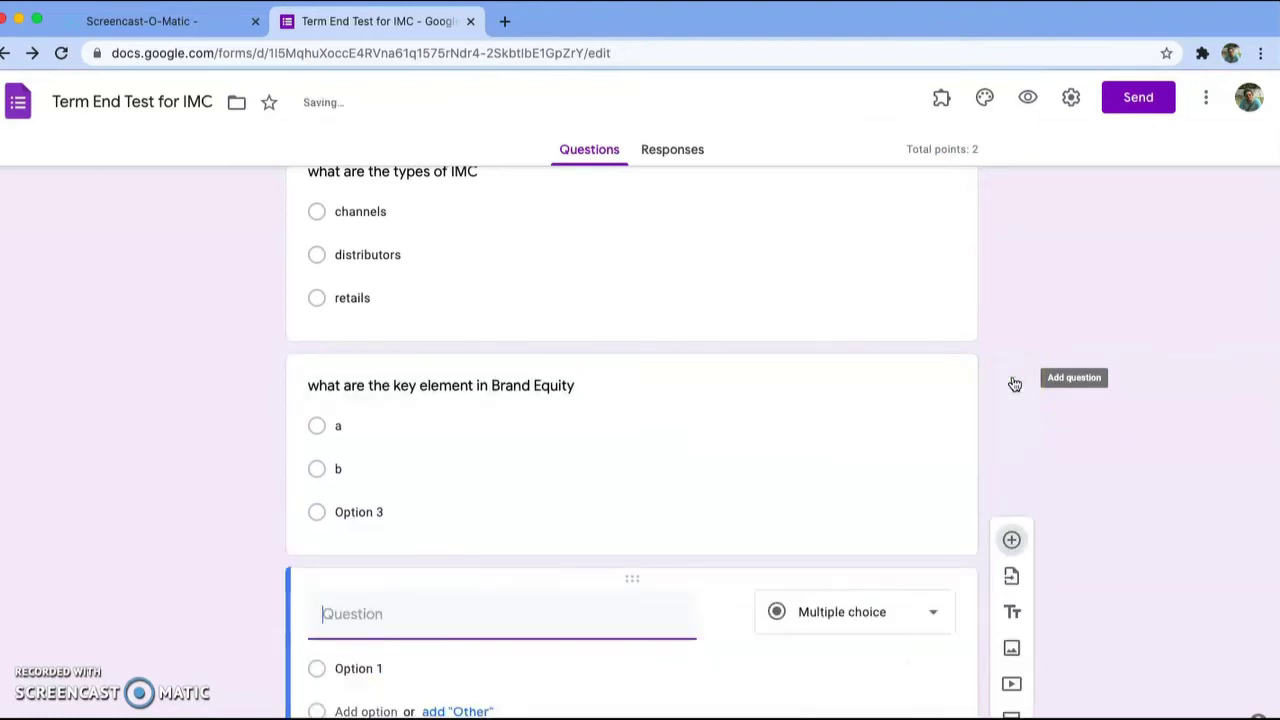
type("Wx")
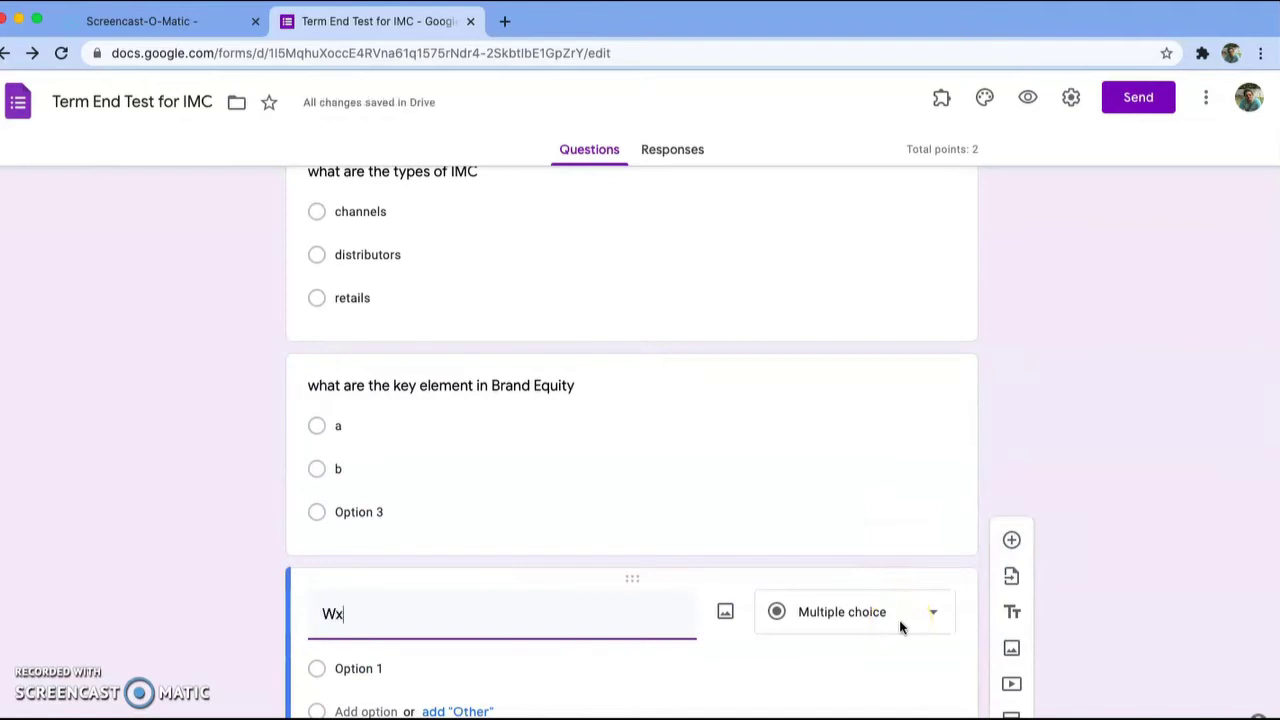
key("BackSpace")
type("Explain the ")
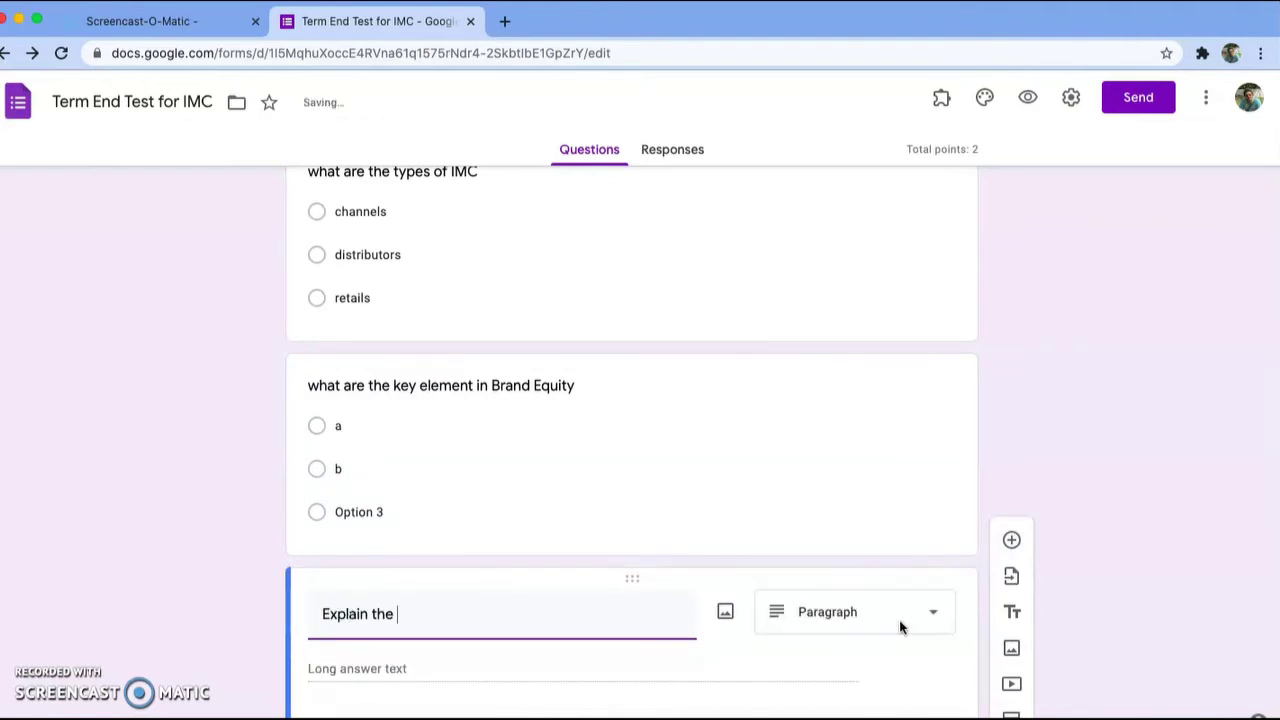
type("advantaege of cleb")
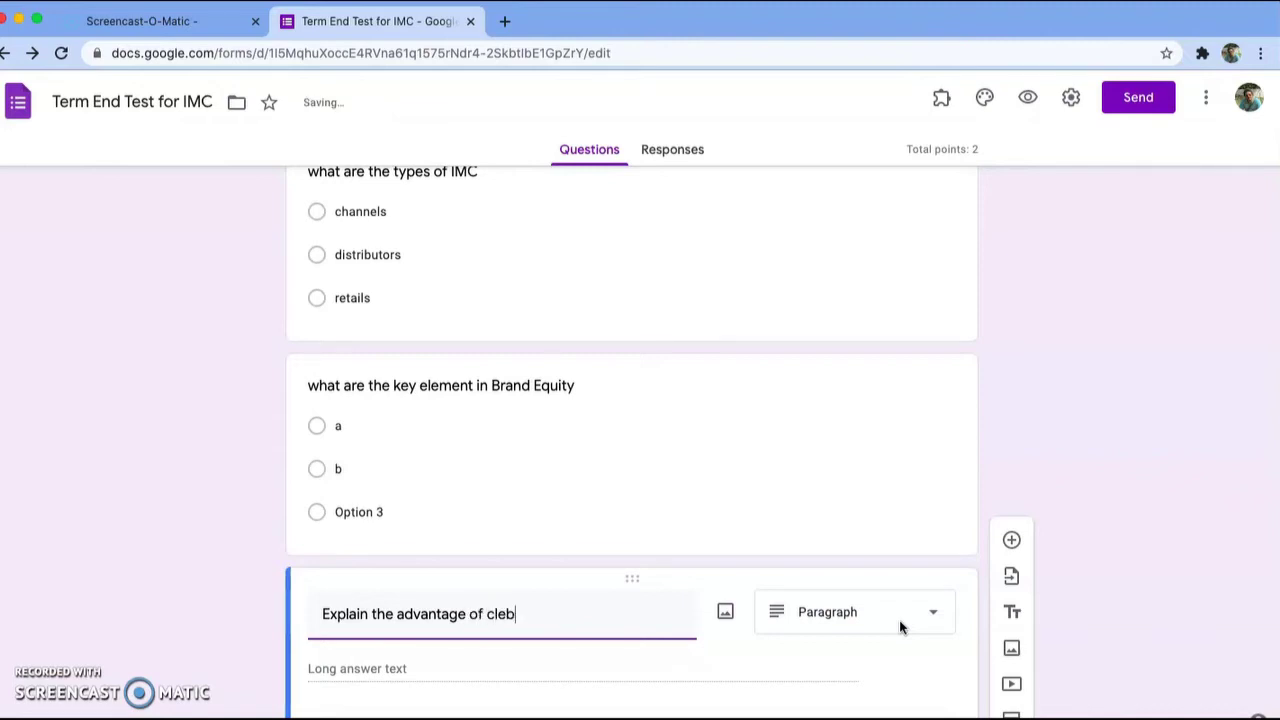
type("rity")
key("BackSpace")
key("BackSpace")
key("BackSpace")
type("elebrity e")
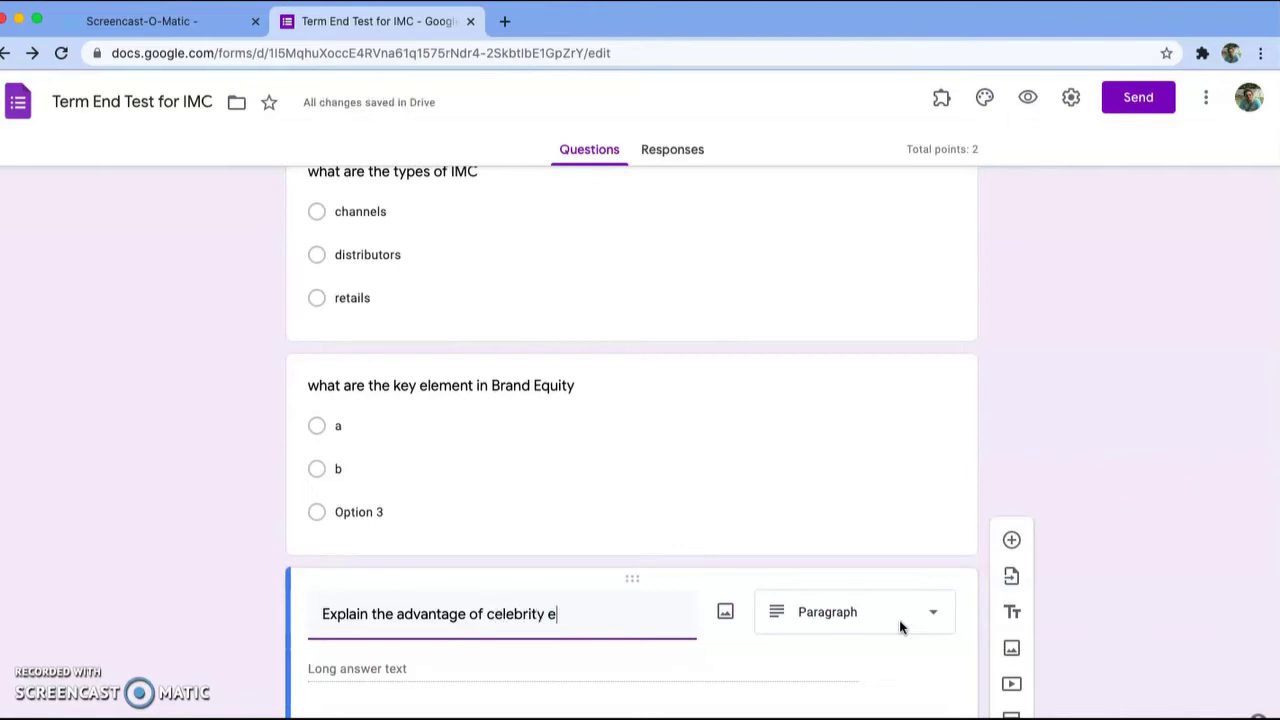
type("ndorsement")
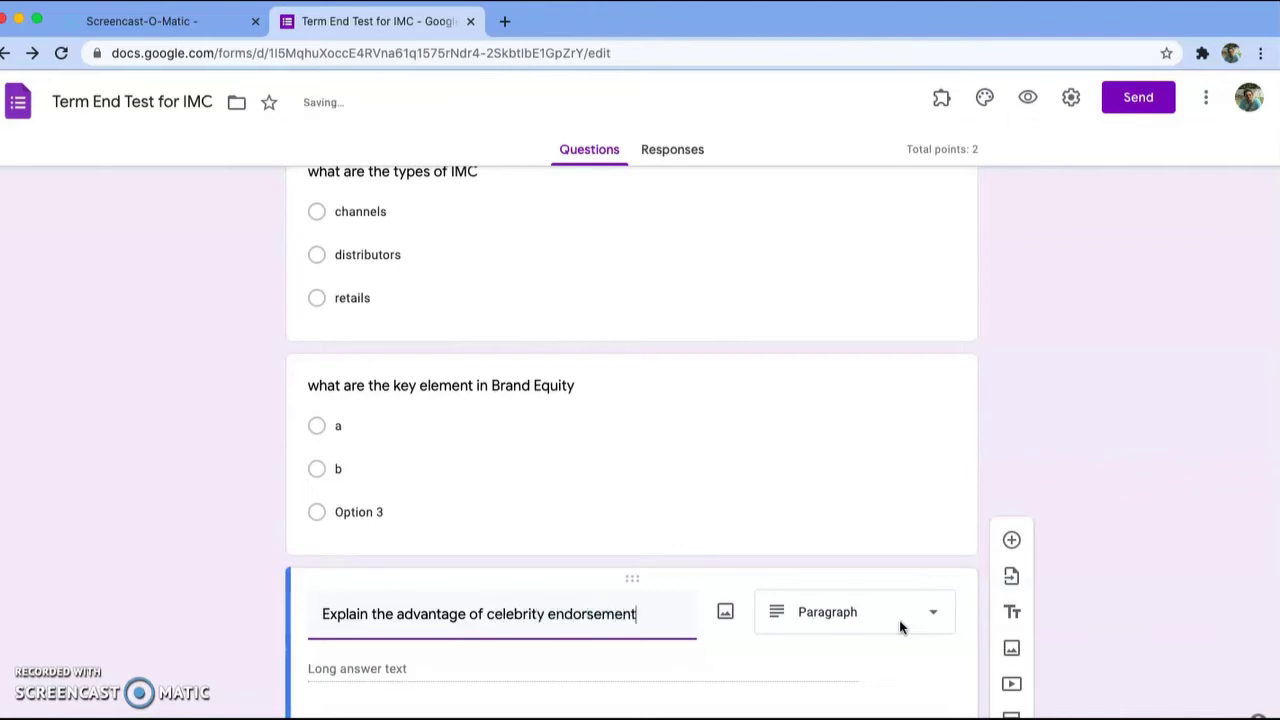
type("?")
Step: Set the answer type of the celebrity endorsement question to Short answer
left_click(933, 613)
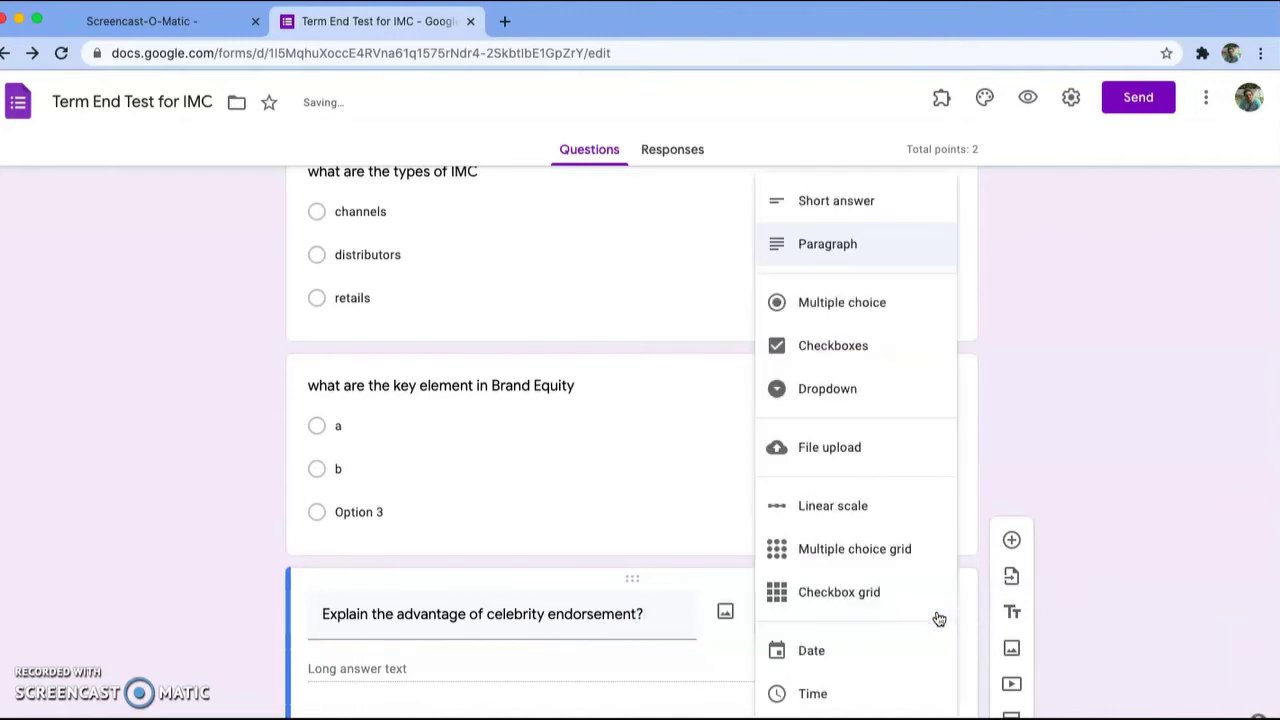
left_click(886, 388)
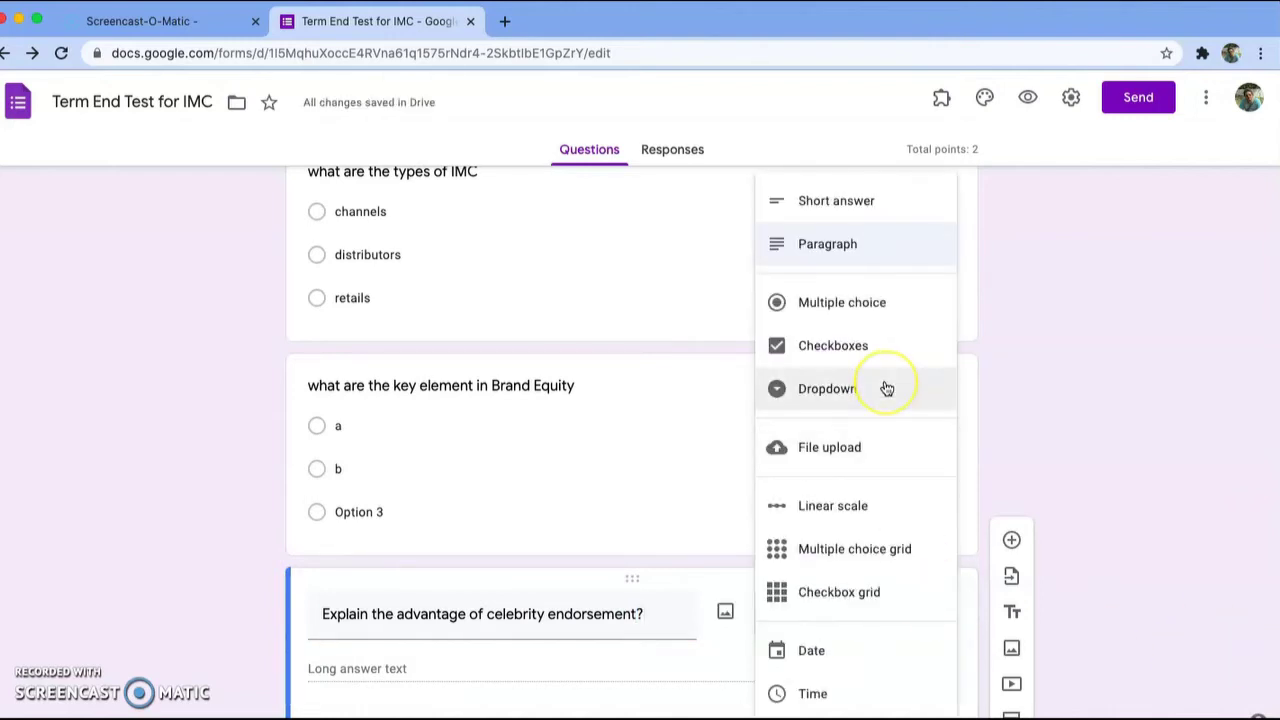
left_click(852, 210)
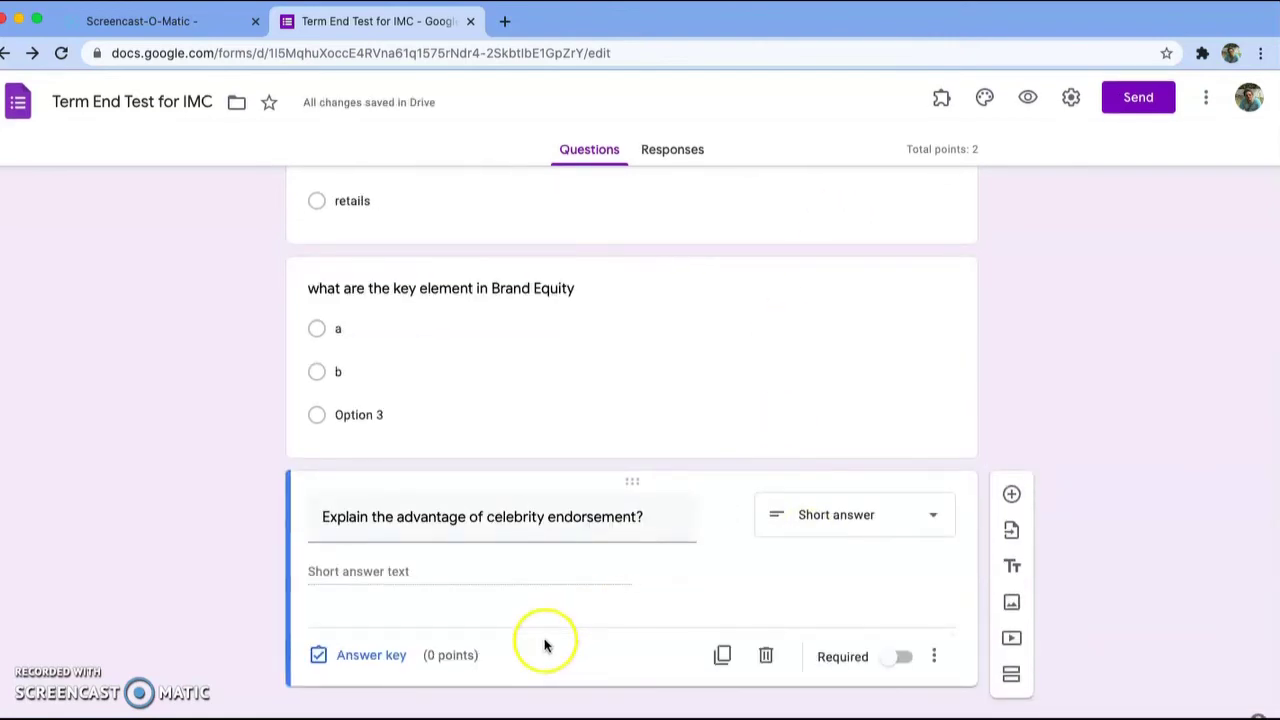
left_click(933, 658)
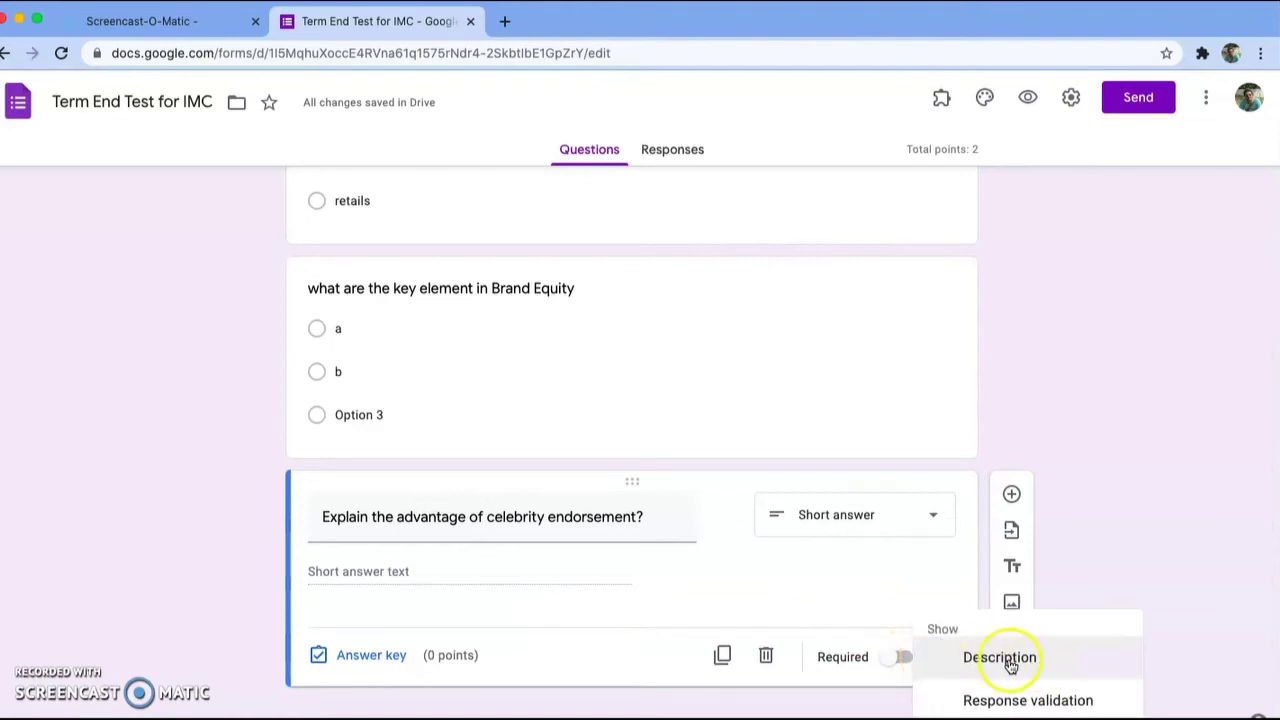
left_click(1005, 660)
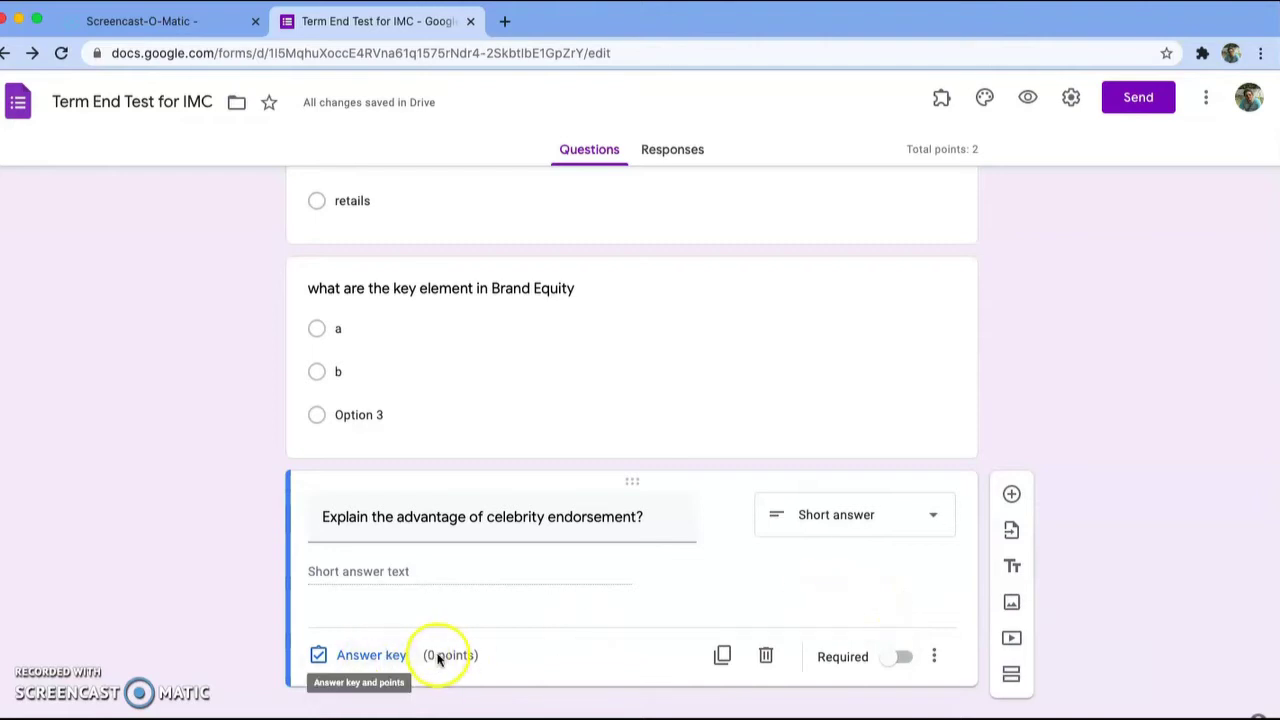
Step: Make the celebrity endorsement question worth 5 points in its answer key
left_click(378, 657)
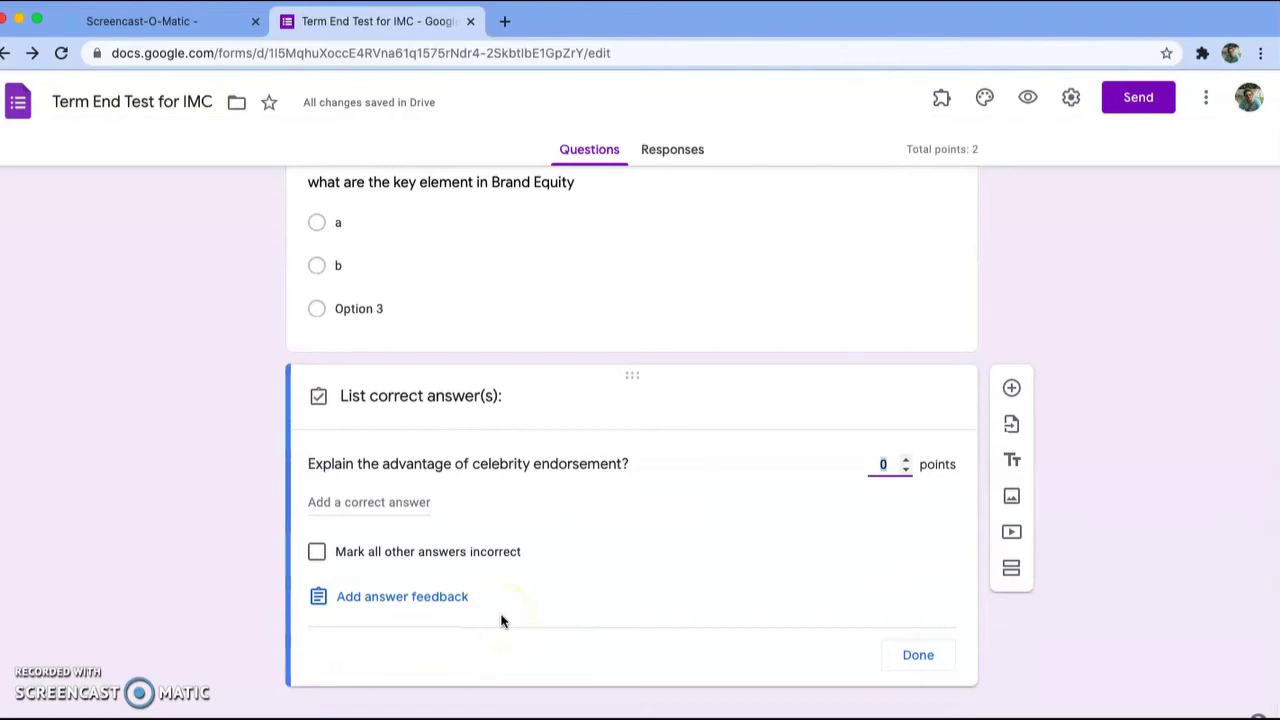
left_click(432, 607)
left_click(390, 513)
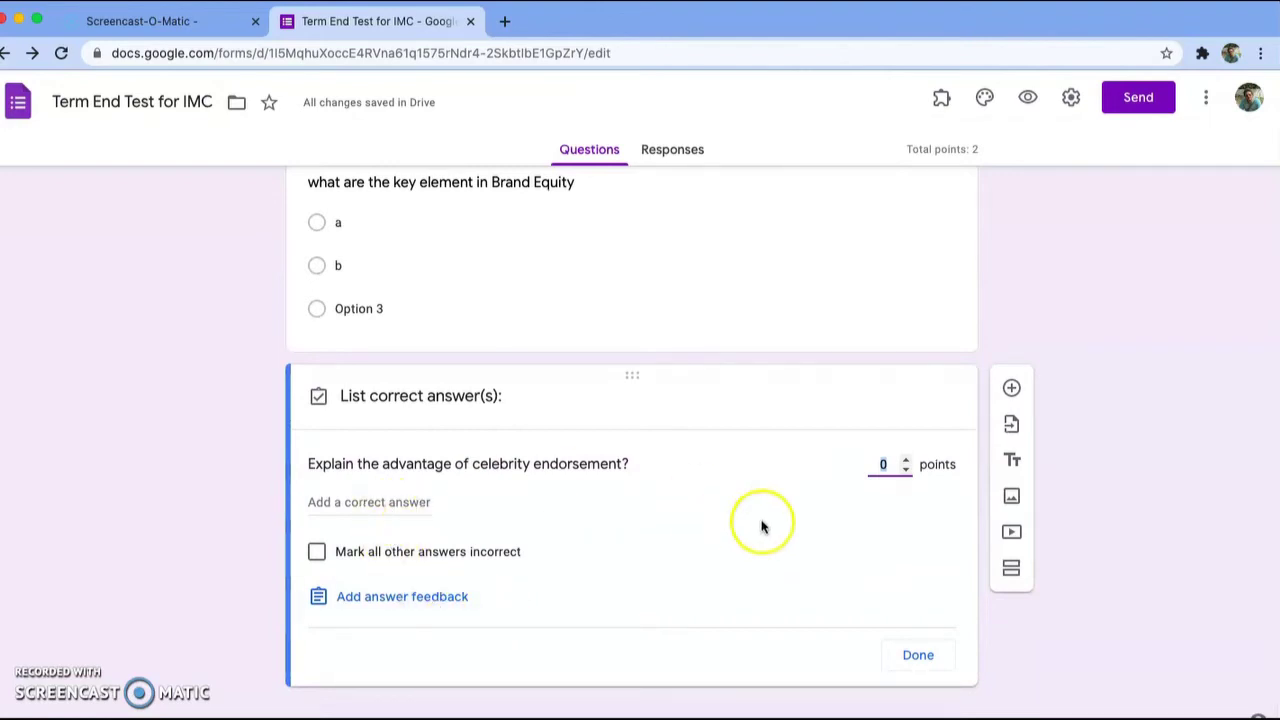
left_click(905, 462)
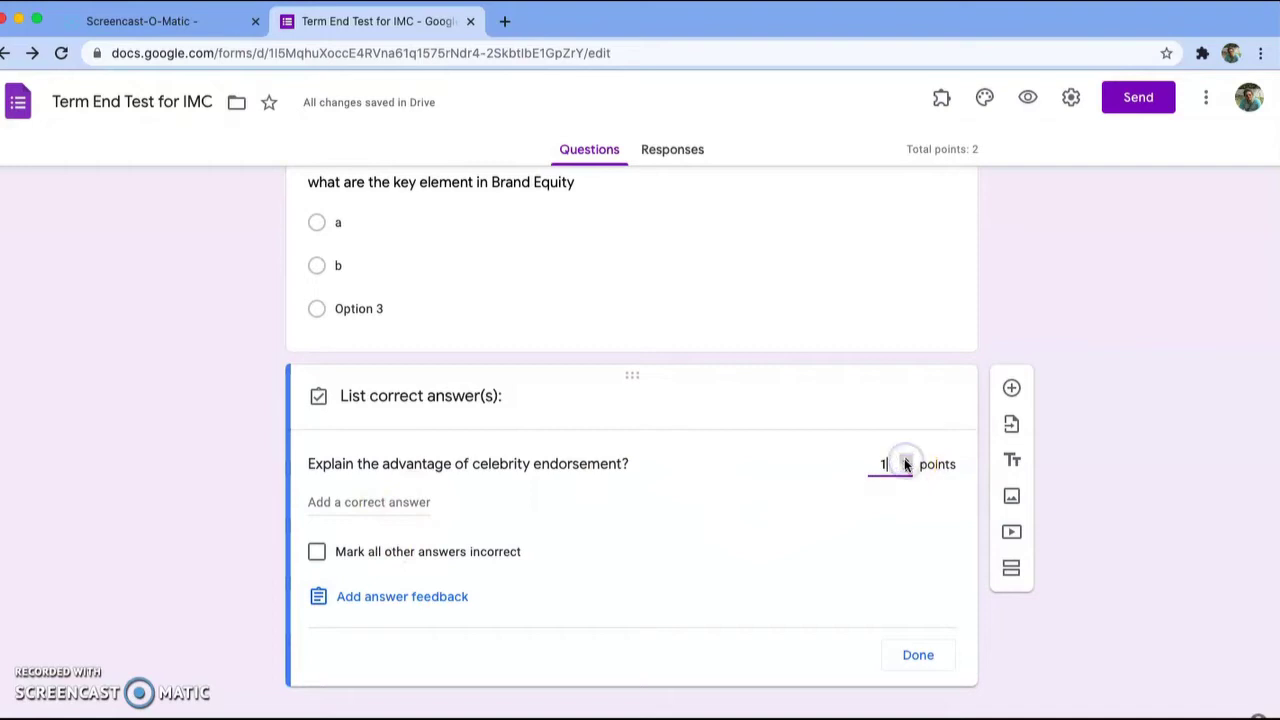
left_click(905, 460)
left_click(905, 460)
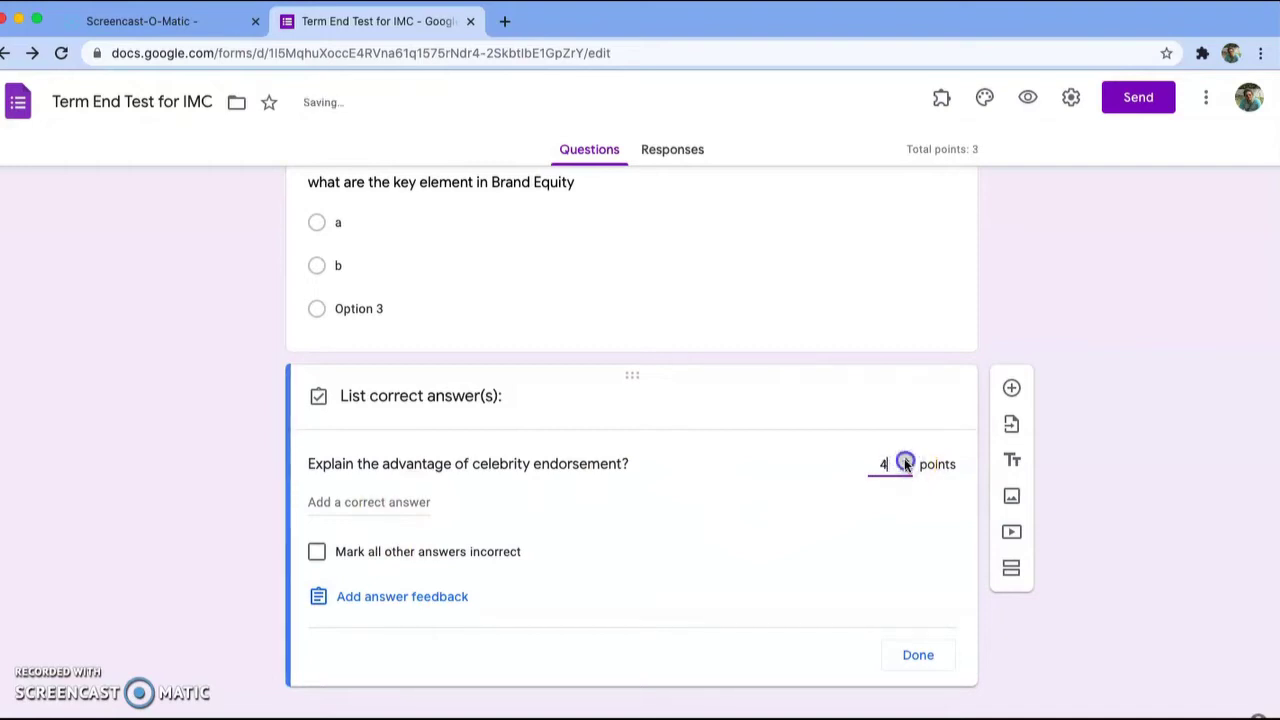
left_click(905, 460)
left_click(905, 460)
left_click(920, 657)
left_click(640, 548)
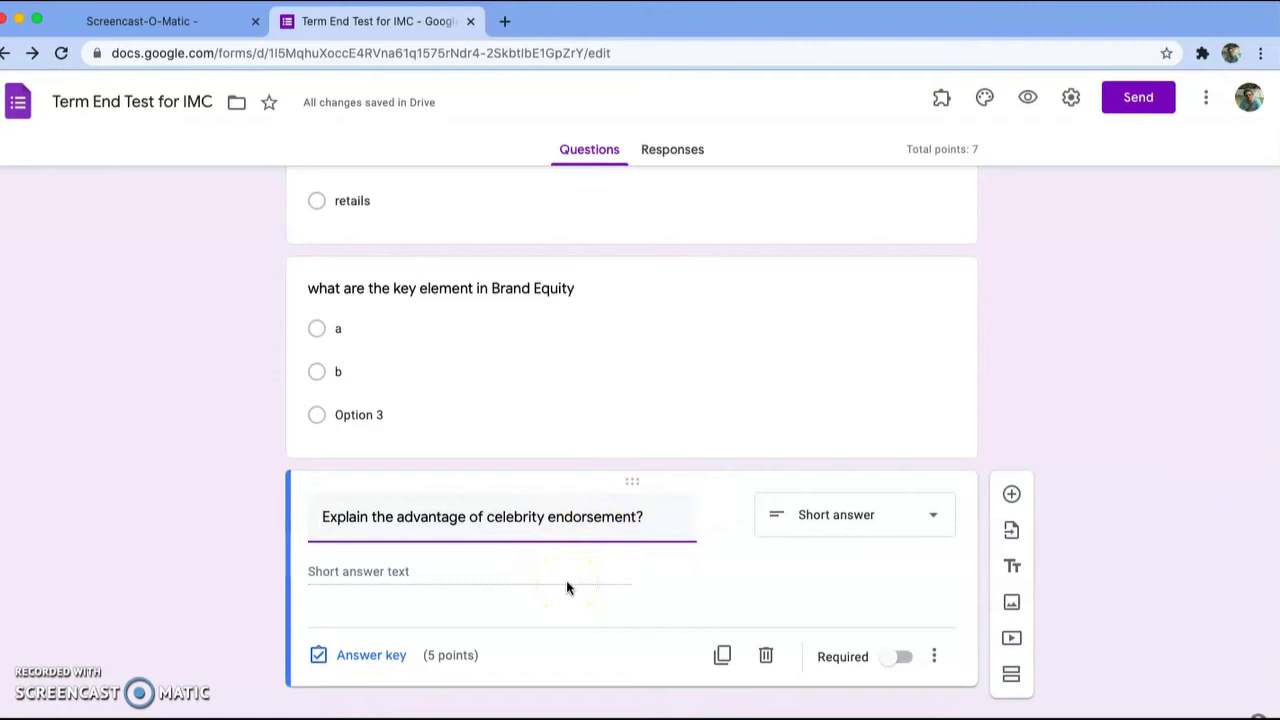
Step: Add a short-answer question with the text "Enter the Security Code" after the celebrity endorsement question
scroll(566, 588, "up", 4)
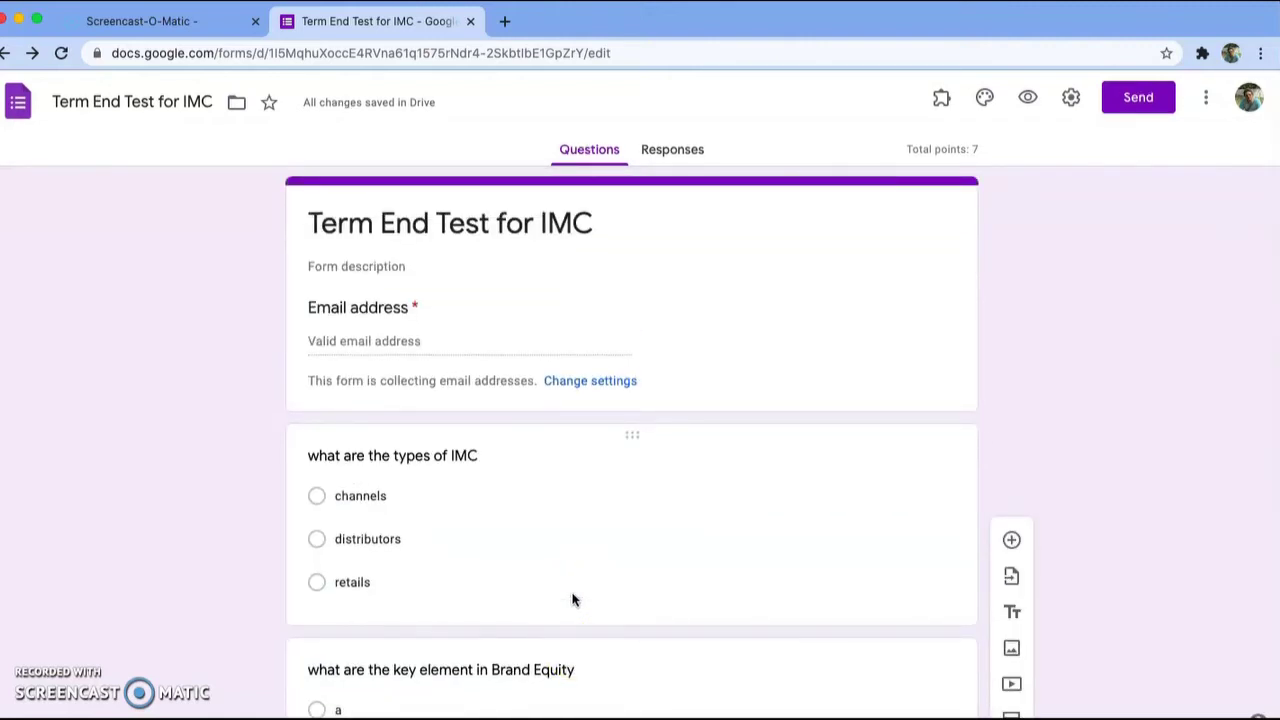
scroll(573, 599, "down", 4)
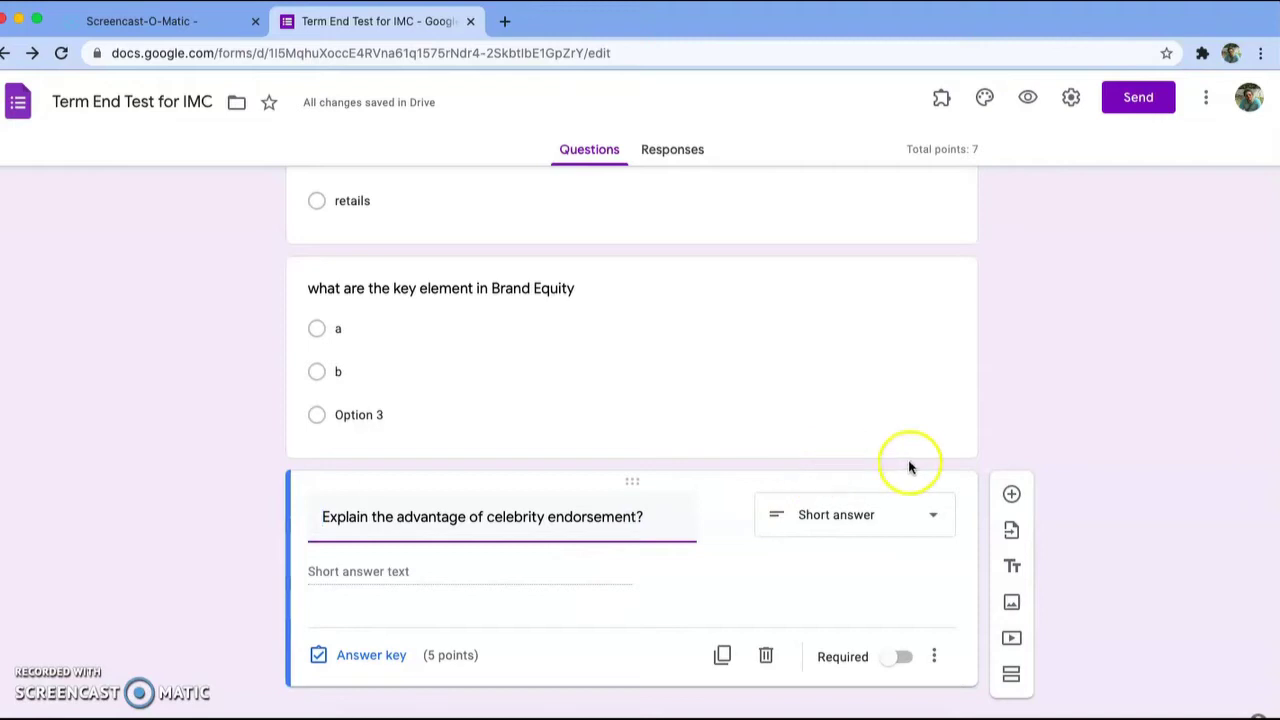
left_click(1012, 497)
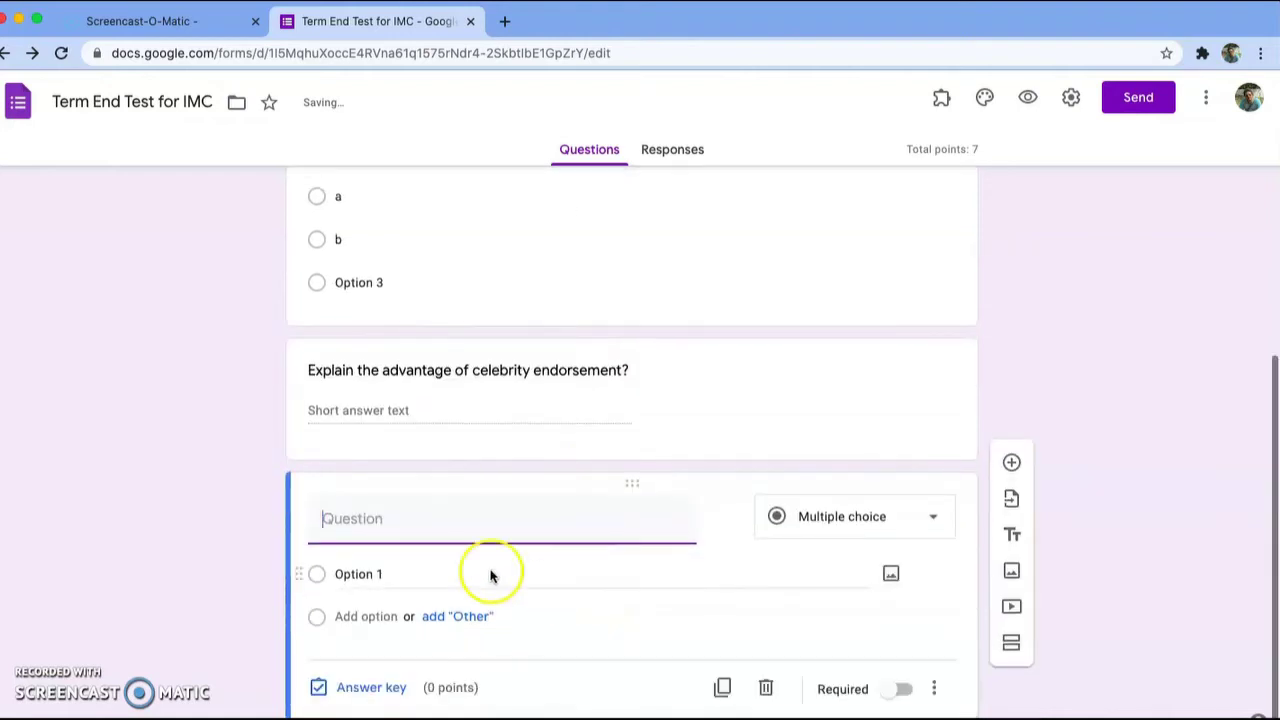
type("En")
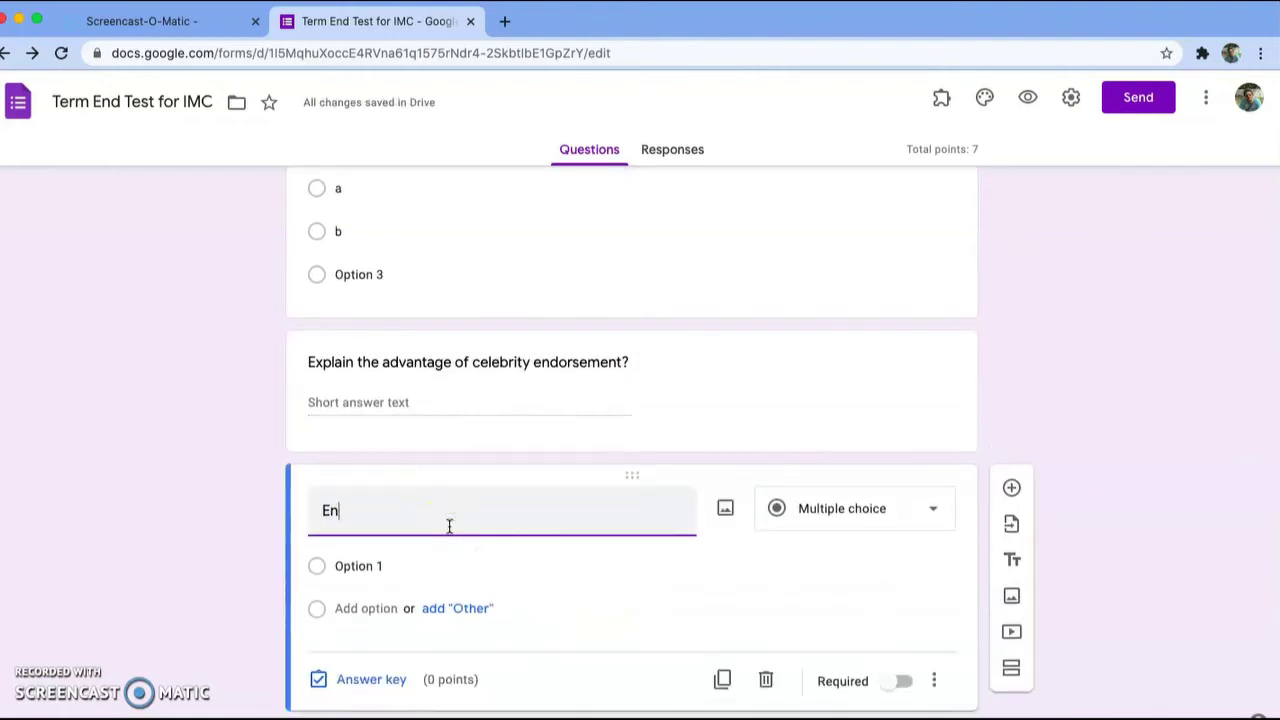
type("ter tet")
key("BackSpace")
key("BackSpace")
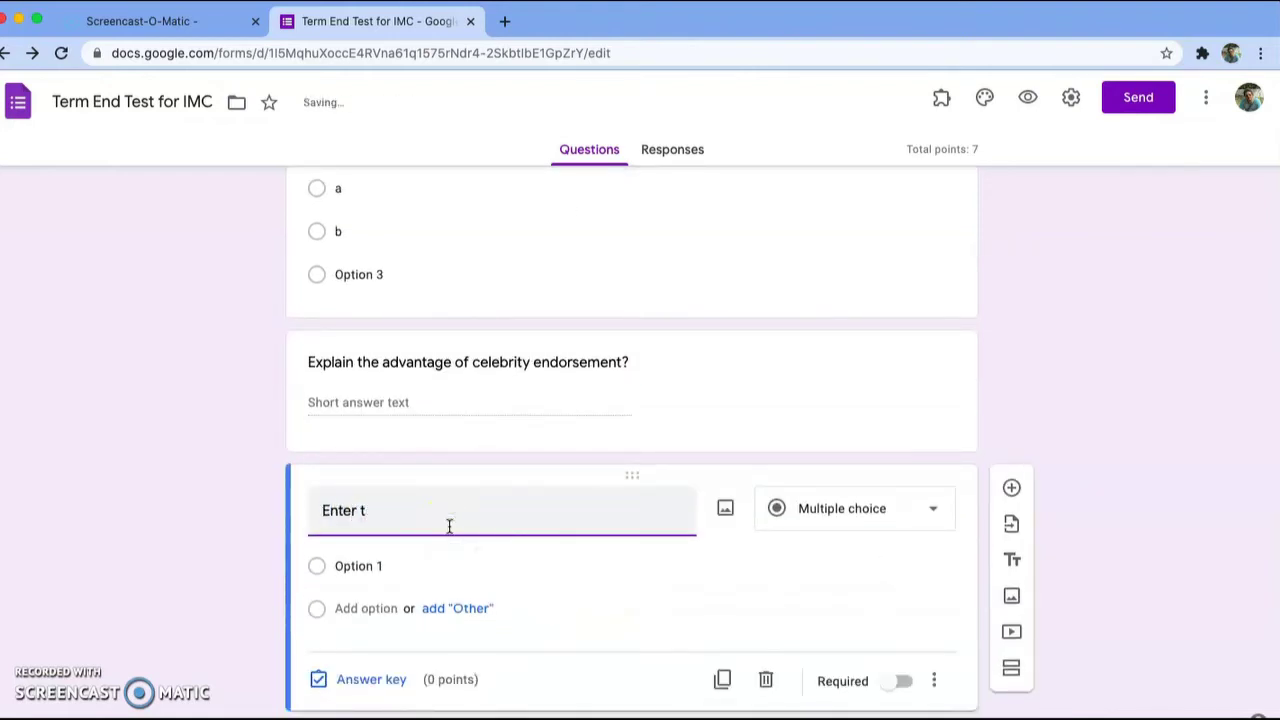
type("he Sec")
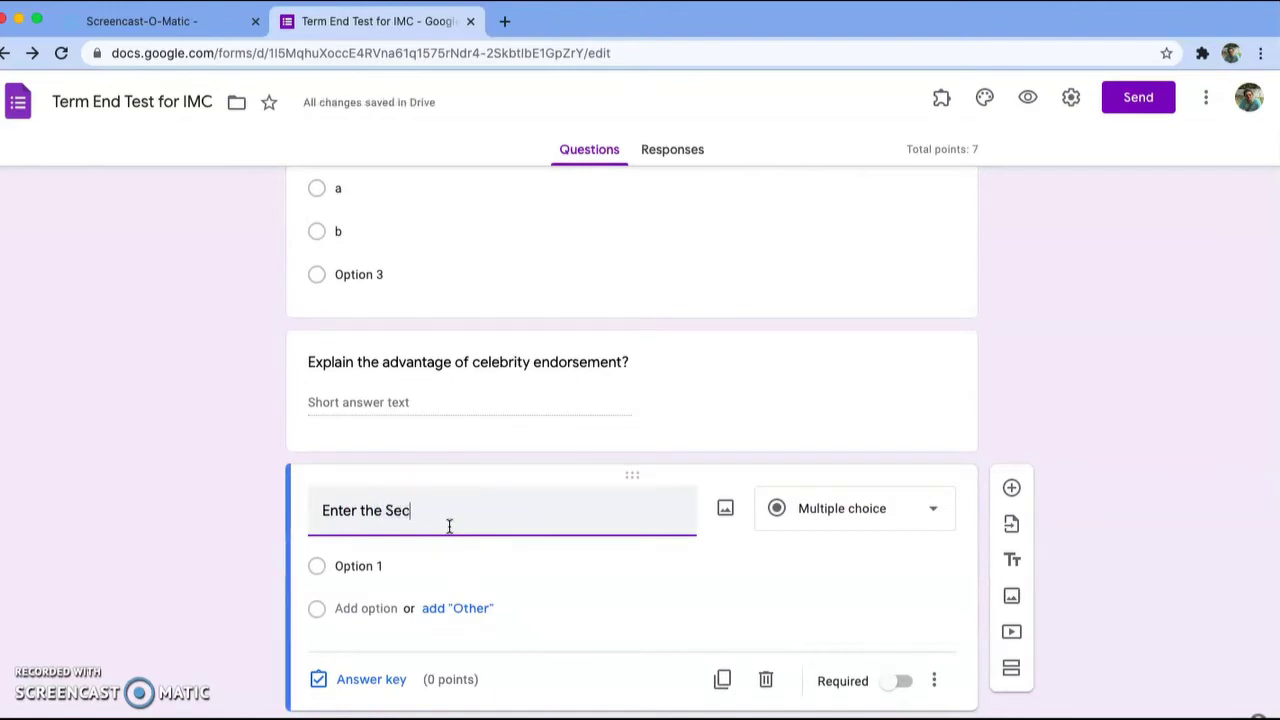
type("urity Code")
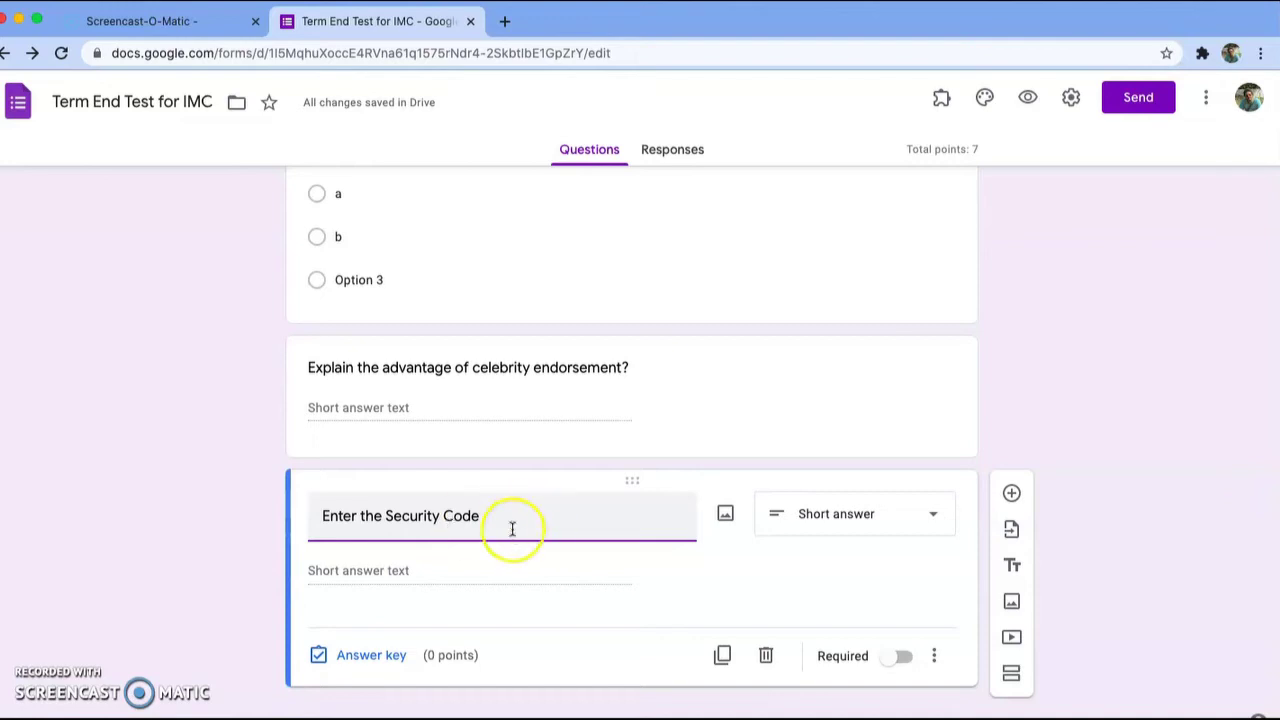
Step: Add response validation to the security code question that accepts only a number equal to the chosen security code
left_click(386, 570)
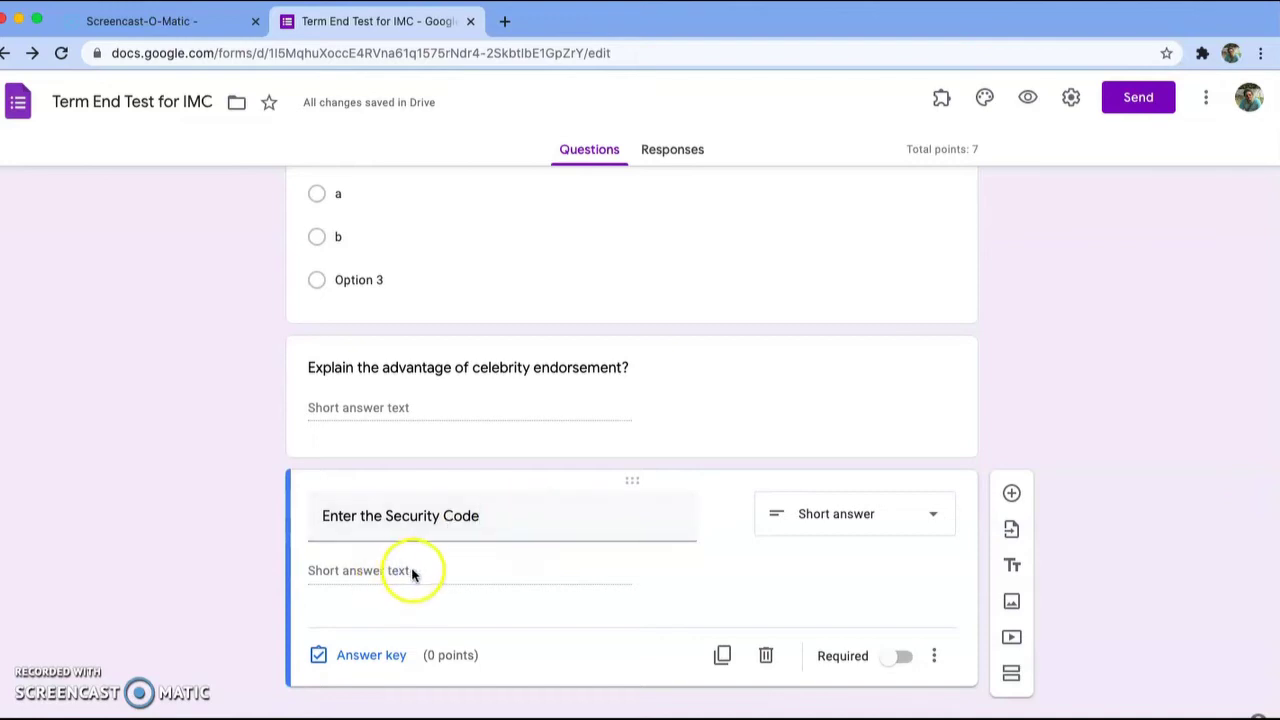
left_click(390, 570)
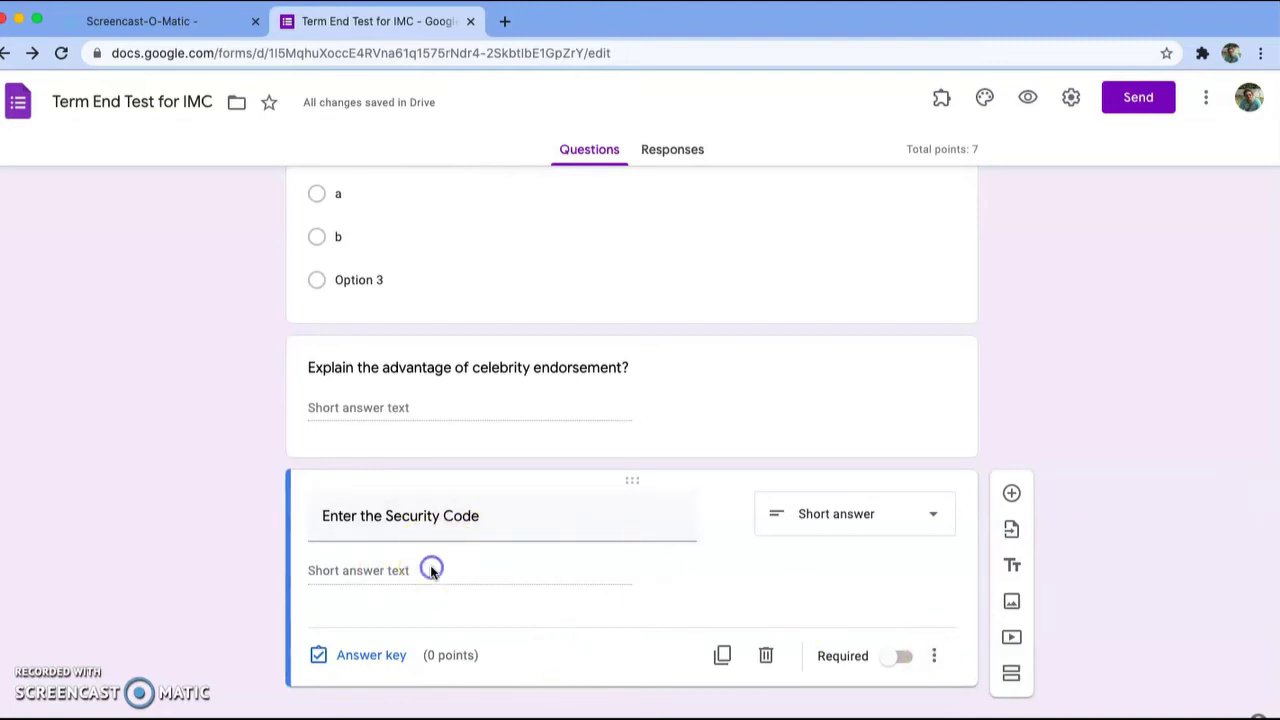
left_click(934, 656)
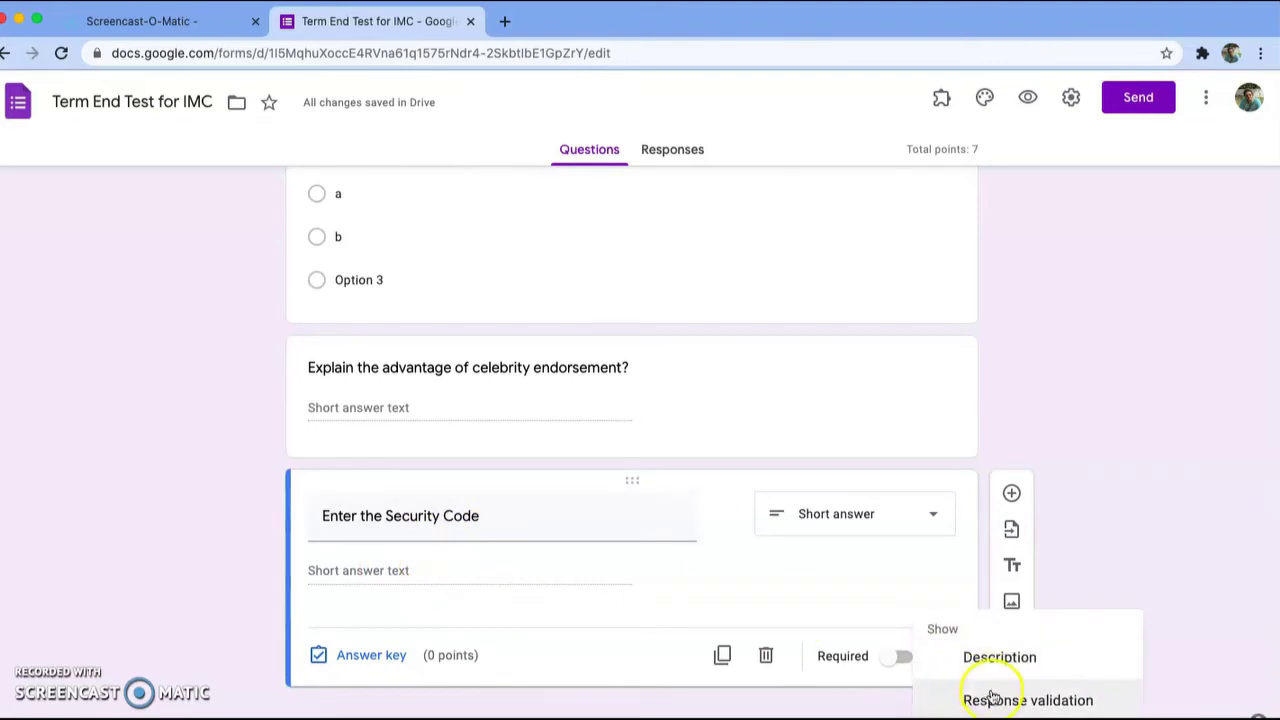
left_click(980, 703)
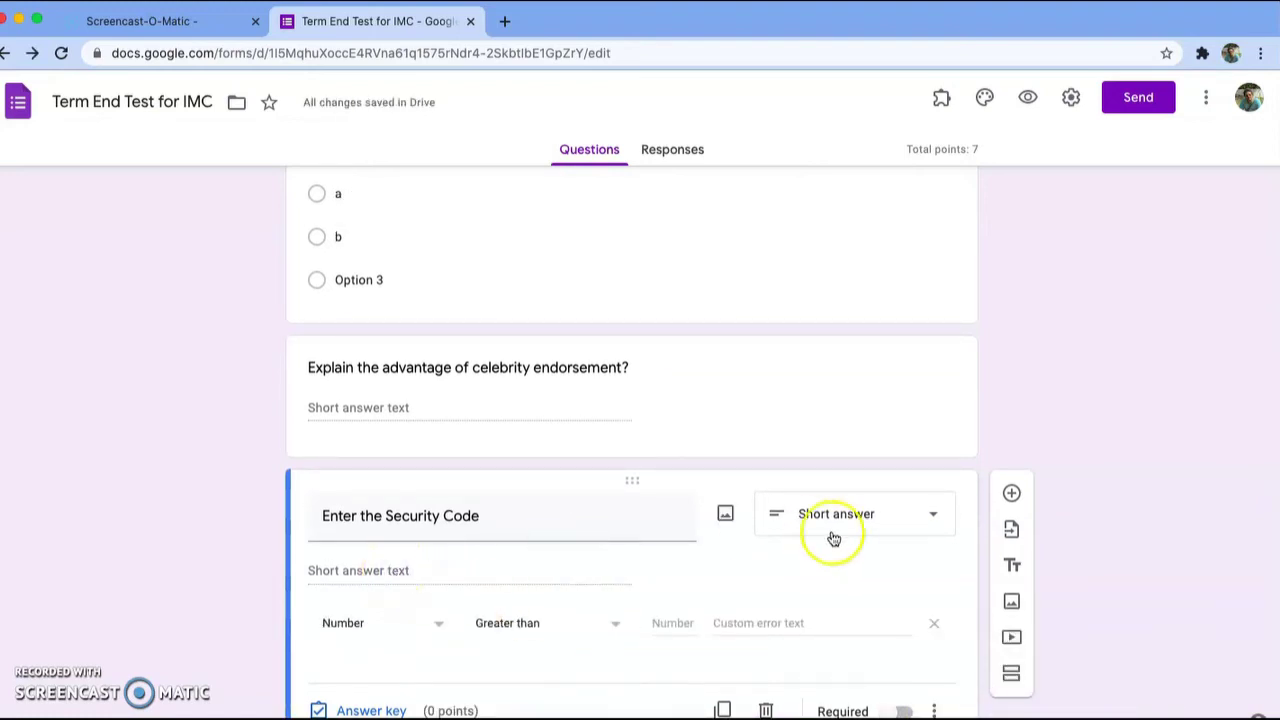
left_click(934, 515)
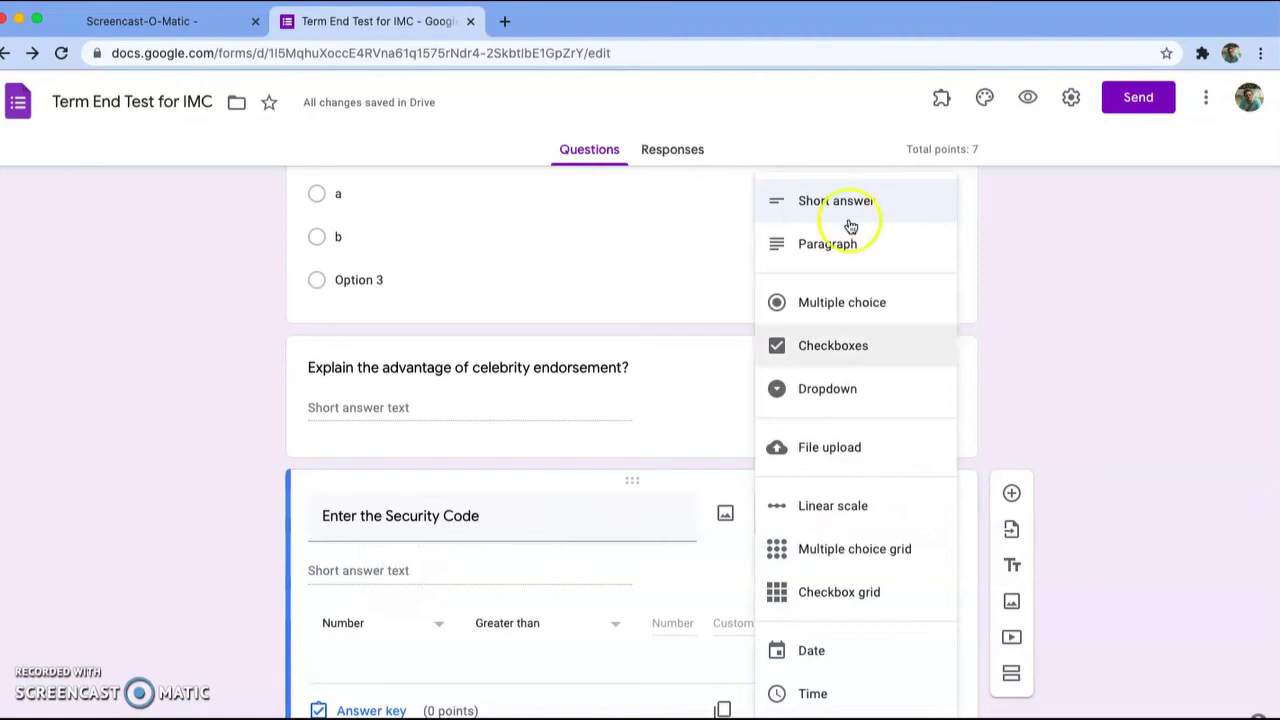
left_click(824, 206)
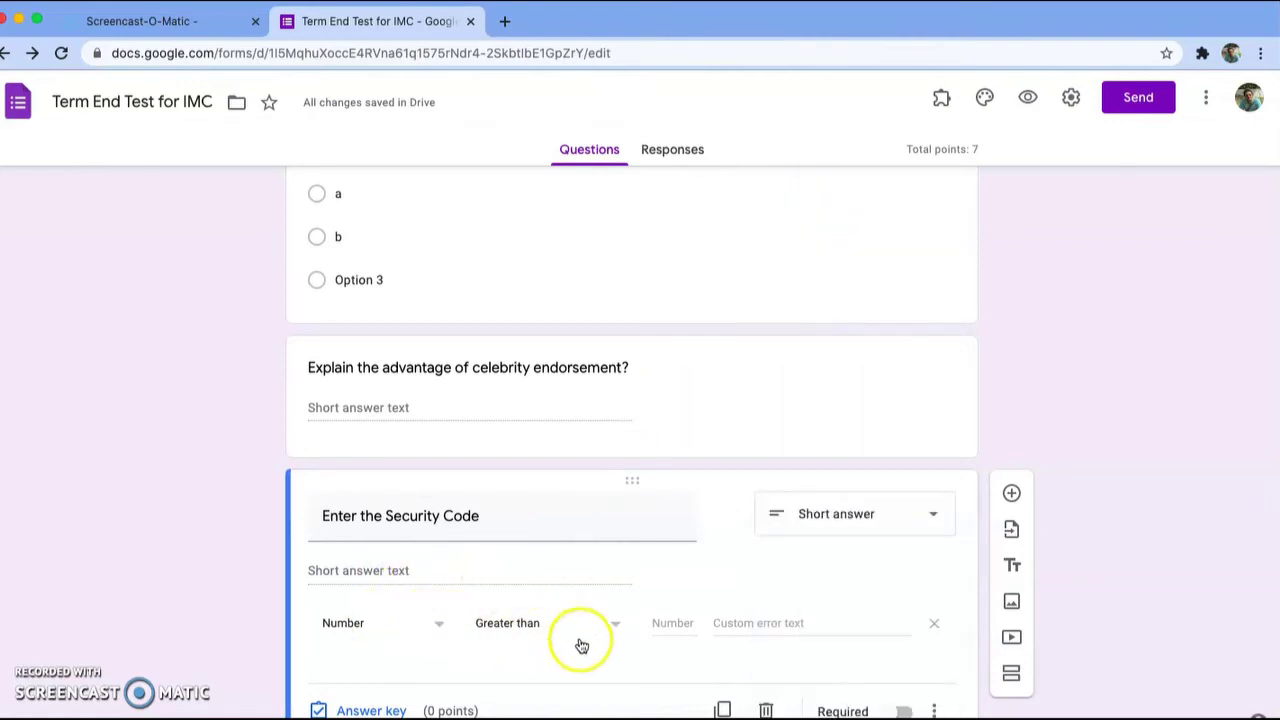
left_click(616, 628)
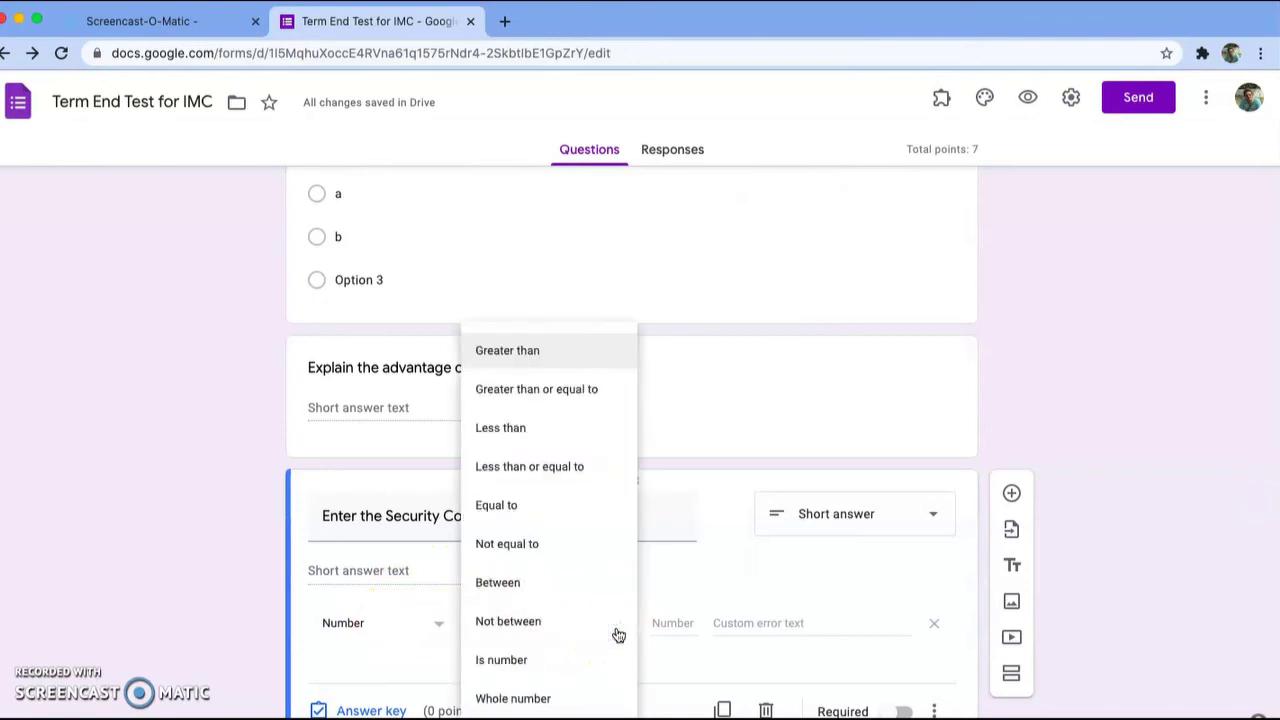
left_click(503, 512)
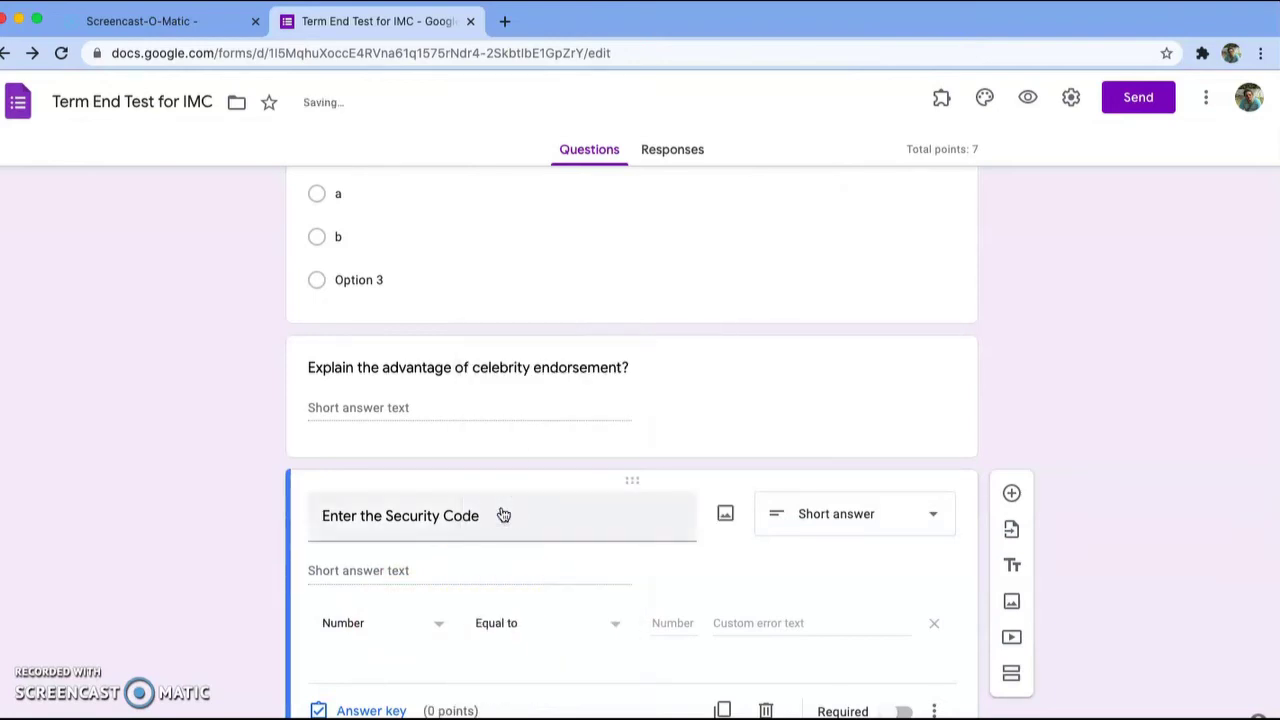
left_click(663, 627)
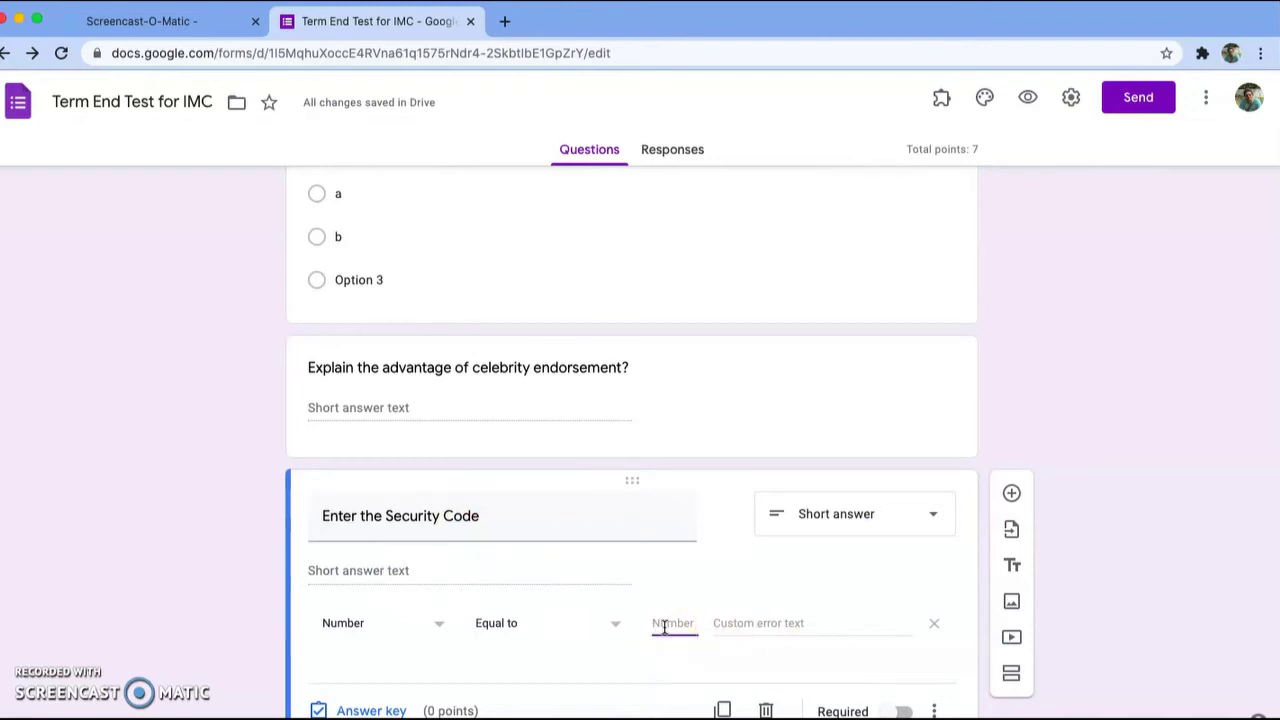
type("111")
left_click(898, 591)
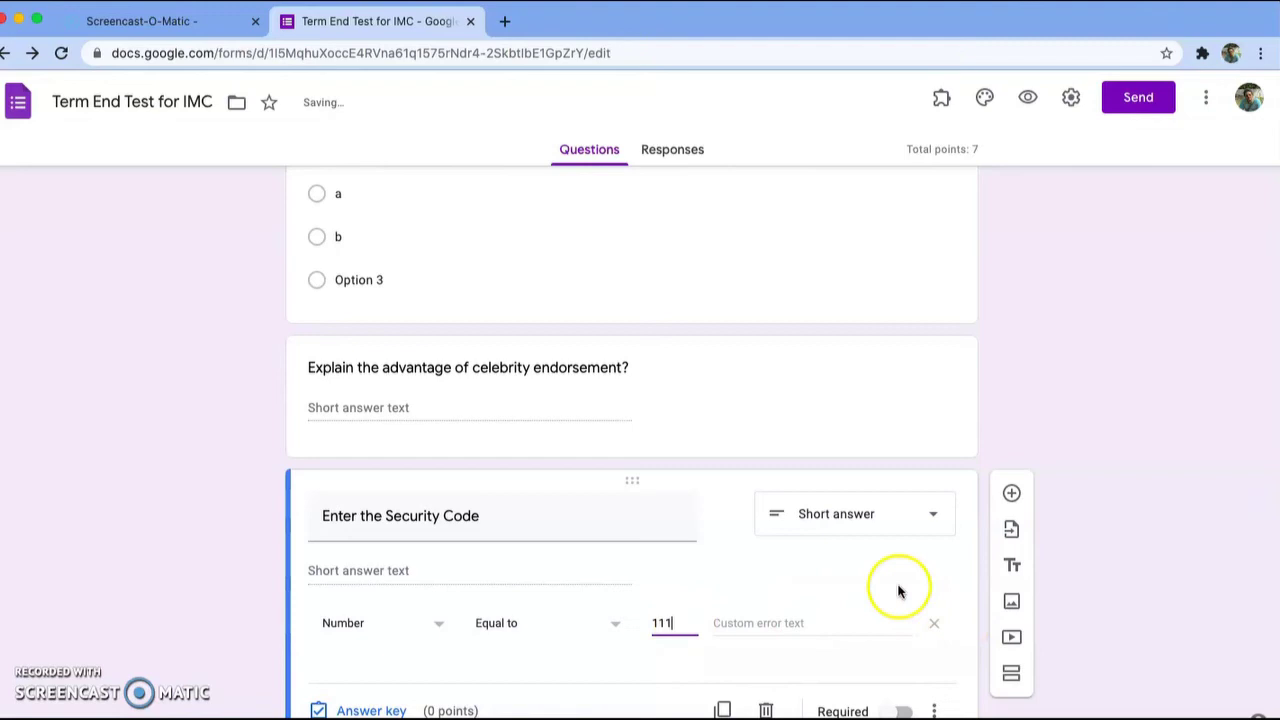
Step: Set the validation's custom error text to "enter the right code" and make the security code question required
left_click(800, 623)
type("e")
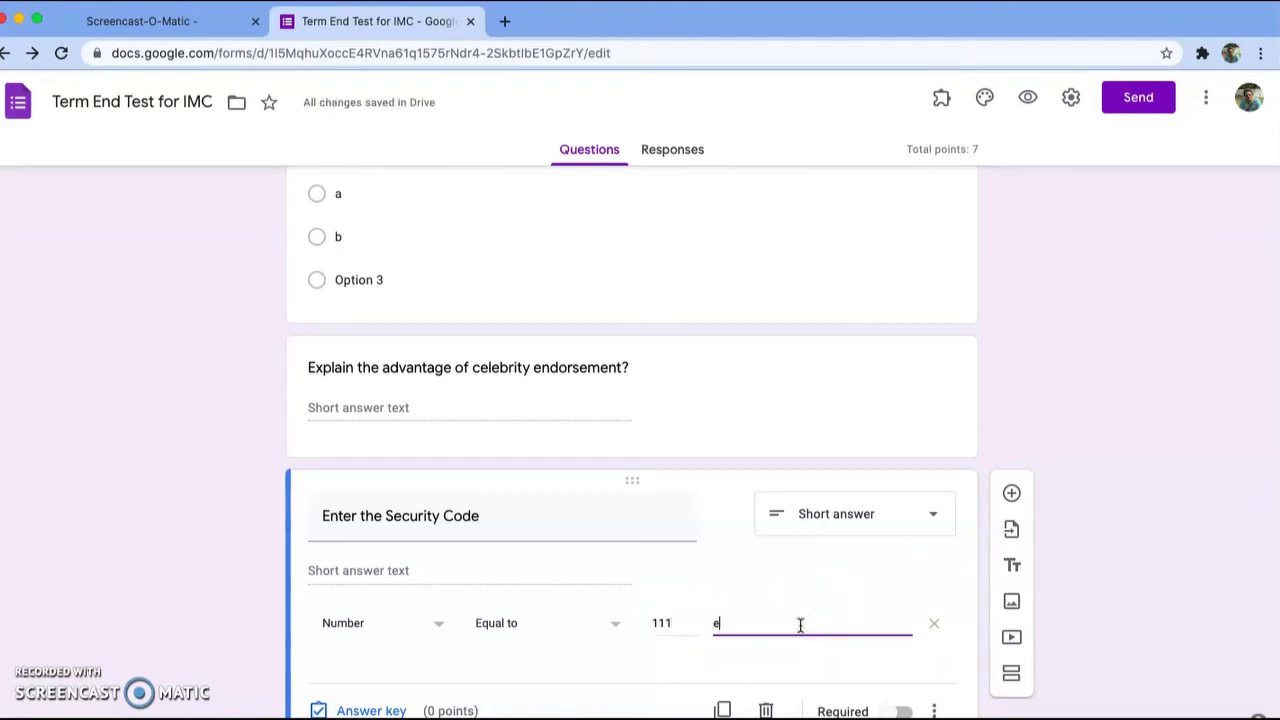
type("nter tet")
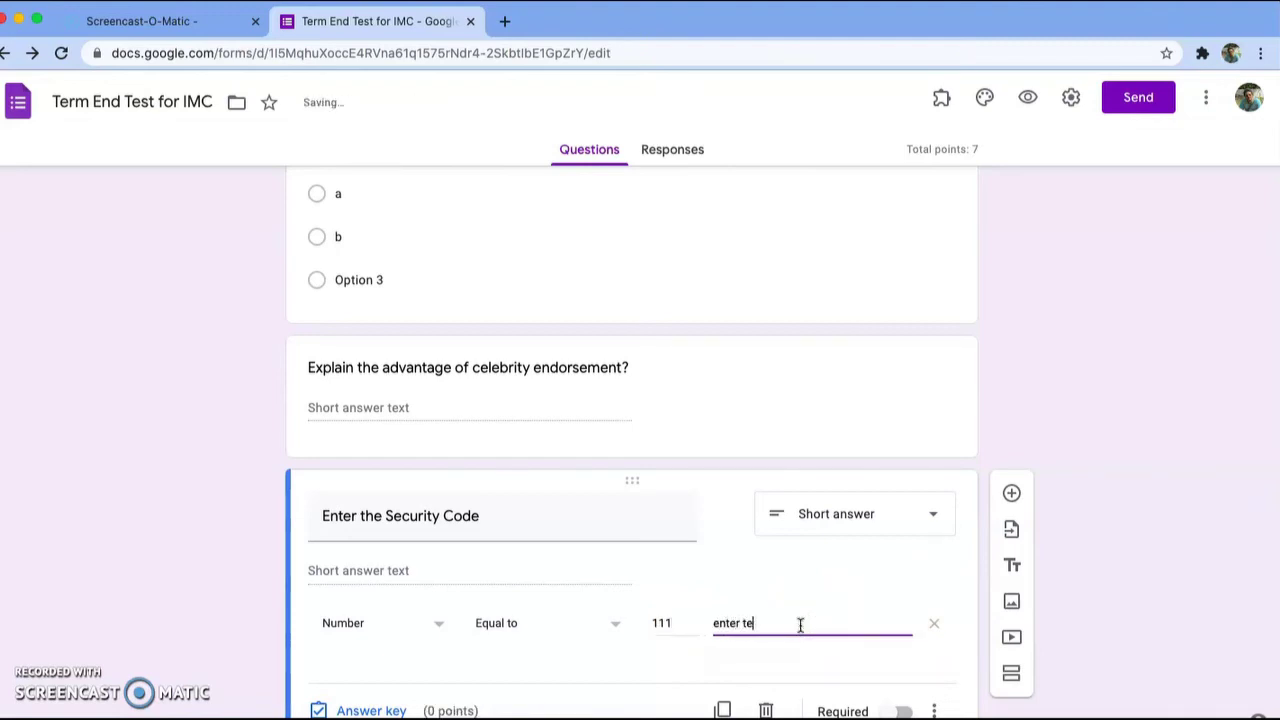
key("BackSpace")
key("BackSpace")
type("he right code")
scroll(724, 678, "down", 1)
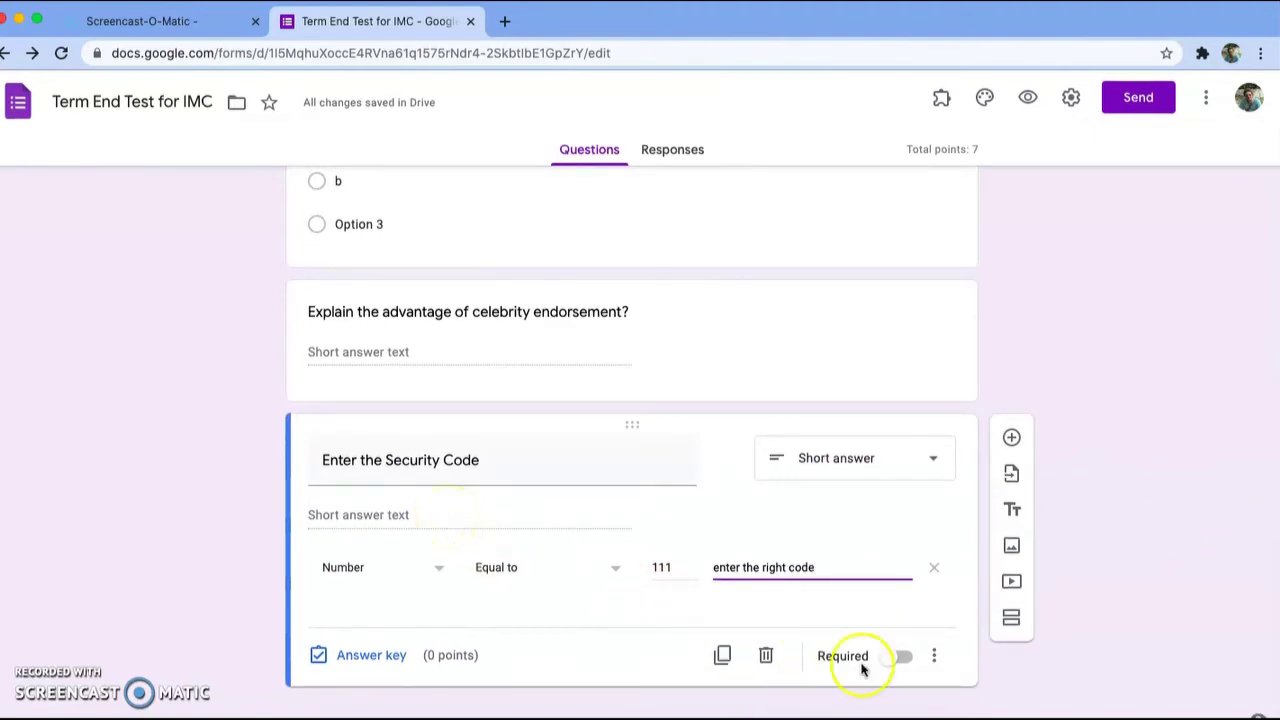
left_click(903, 660)
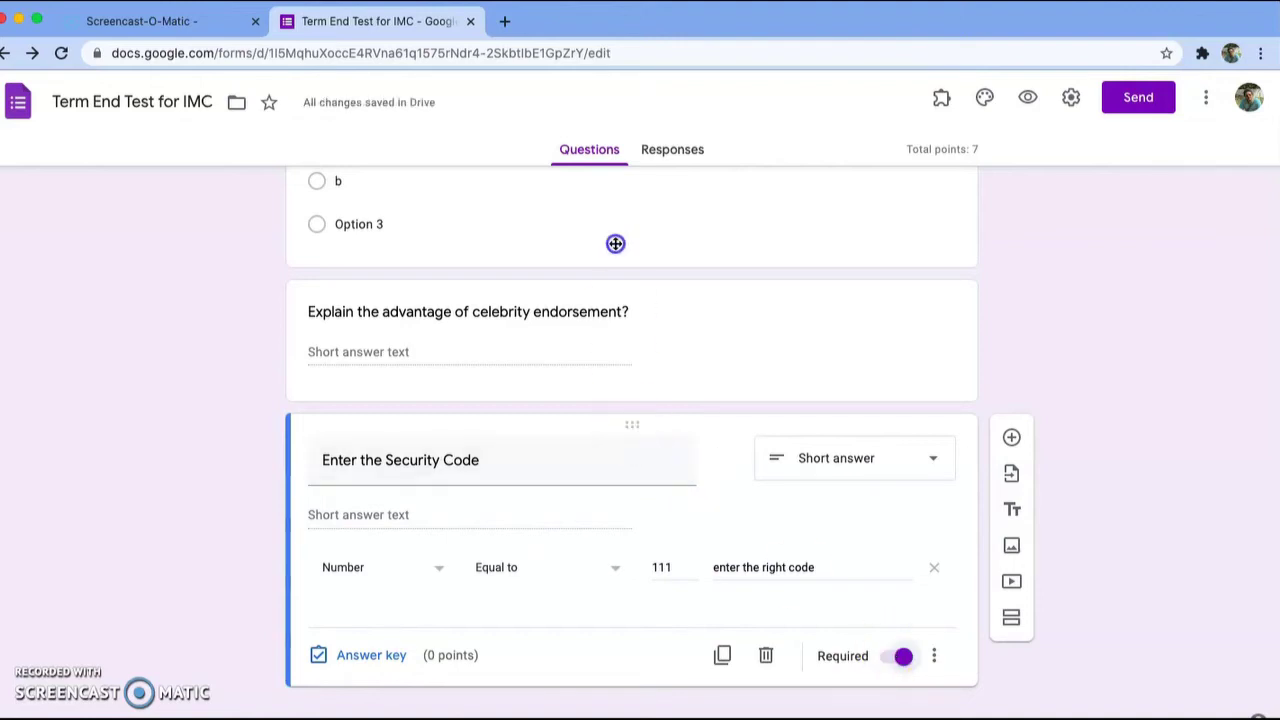
Step: Move the security code question to the start of the form, ahead of the types of IMC question
left_click_drag(615, 243, 604, 95)
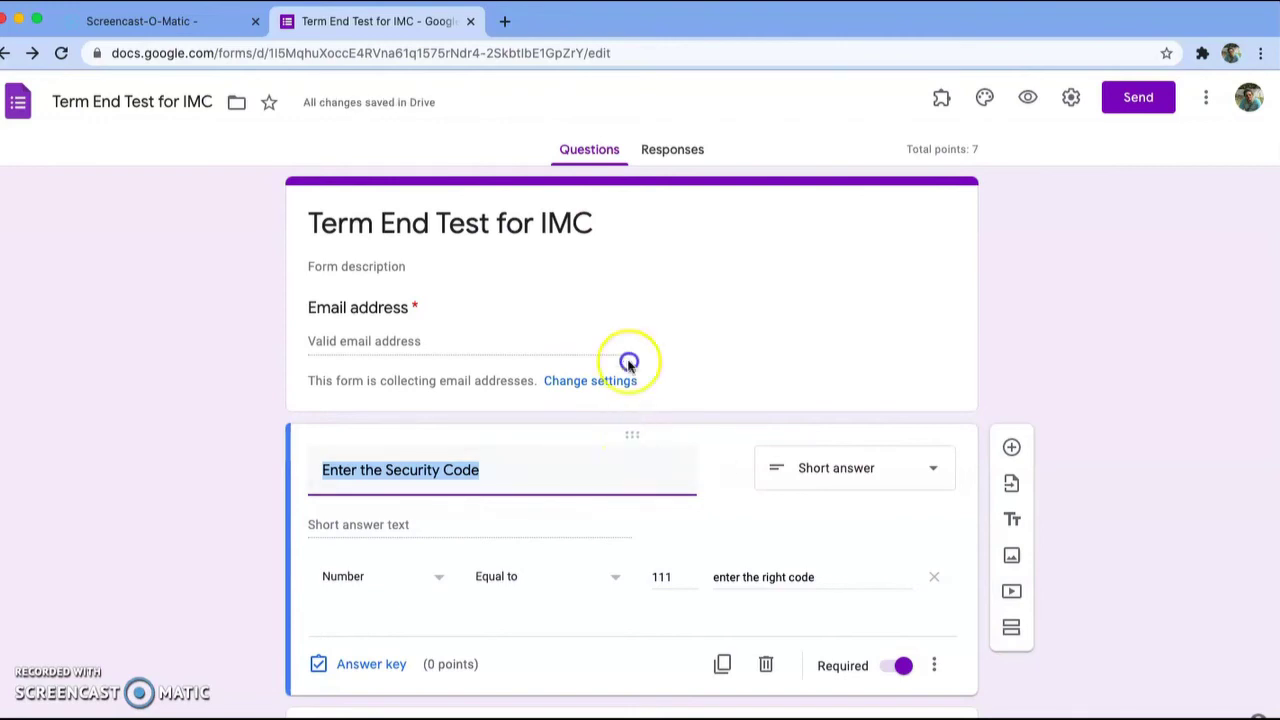
left_click(628, 365)
left_click(617, 188)
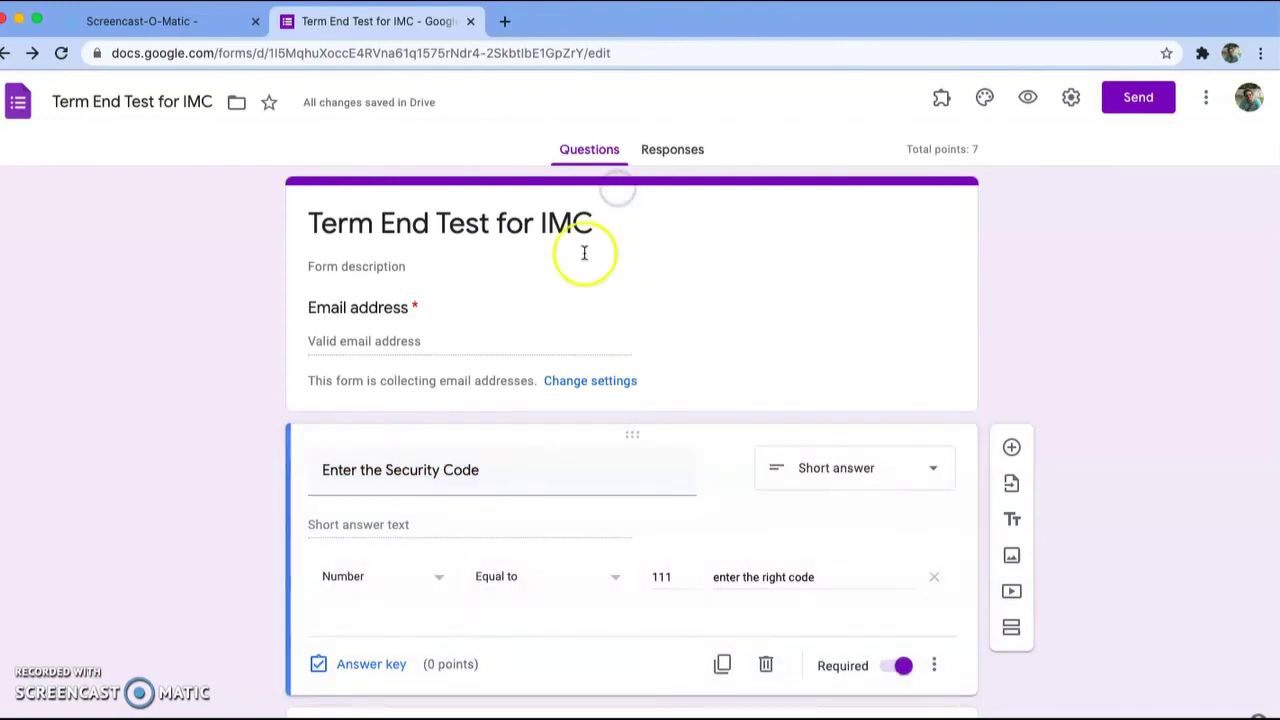
Step: Add a new section after the security code question so the quiz questions fall into section 2
scroll(597, 486, "down", 5)
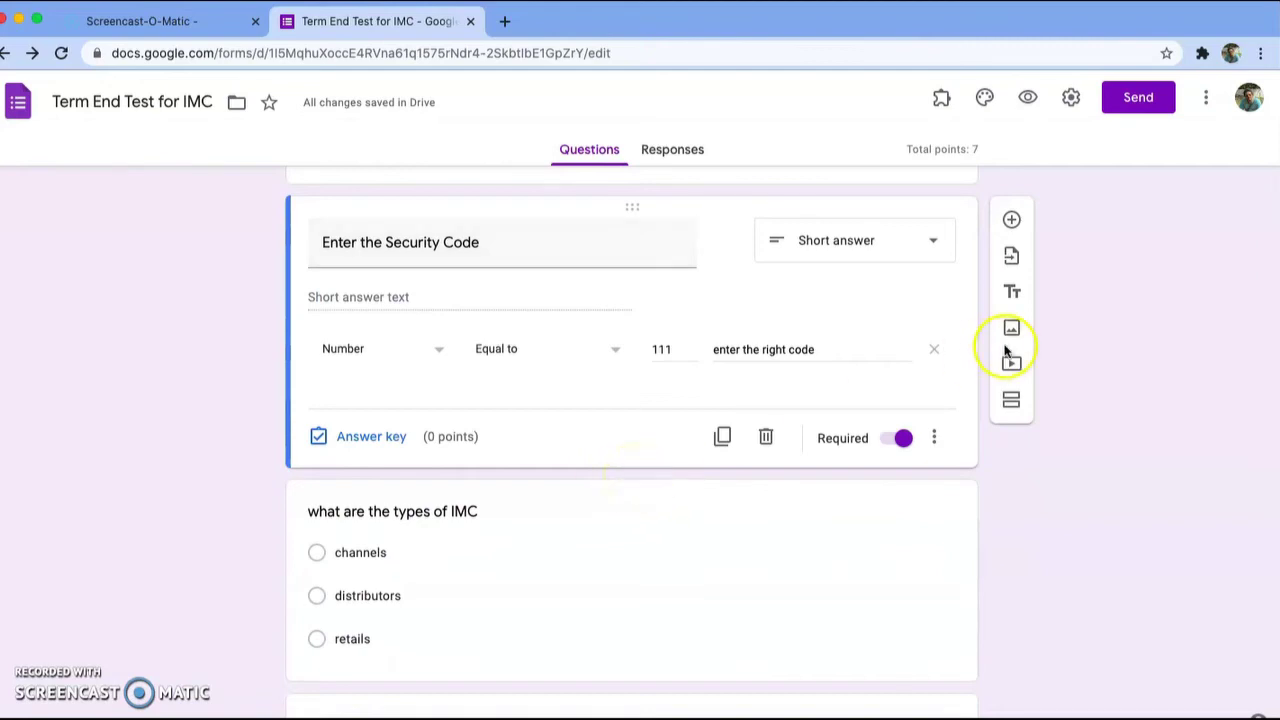
left_click(1011, 401)
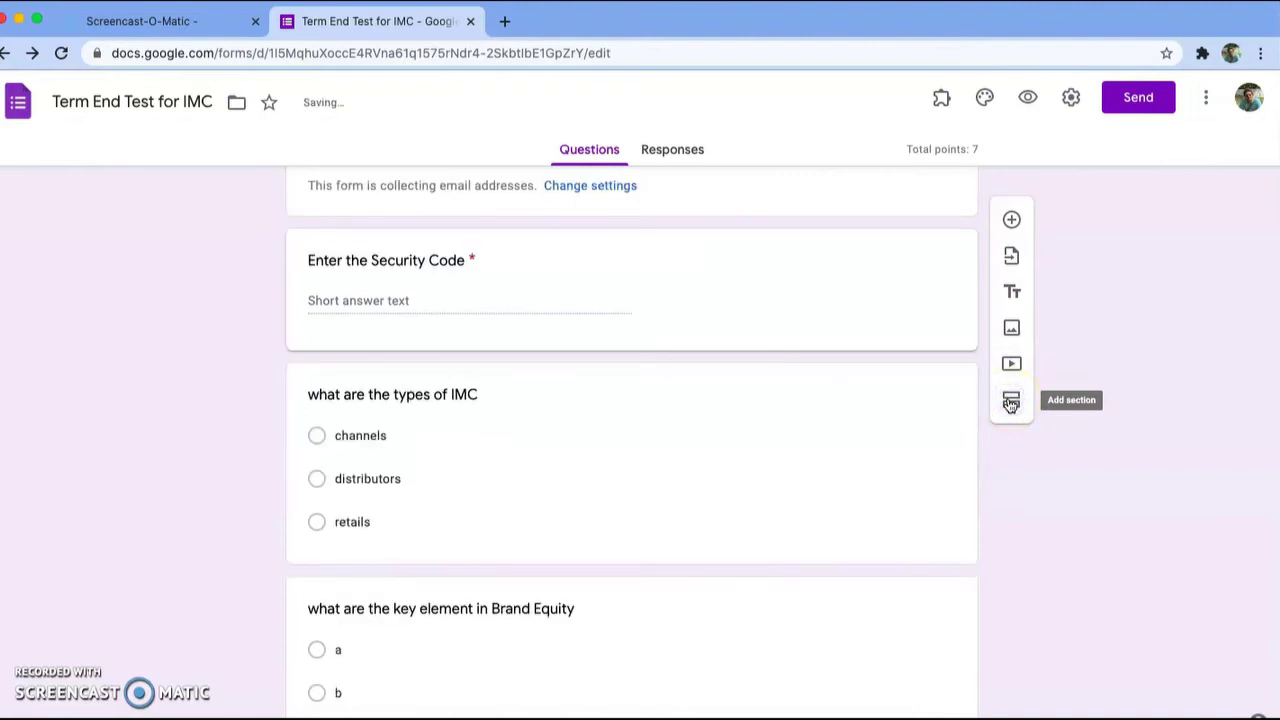
scroll(736, 468, "up", 3)
scroll(736, 468, "down", 1)
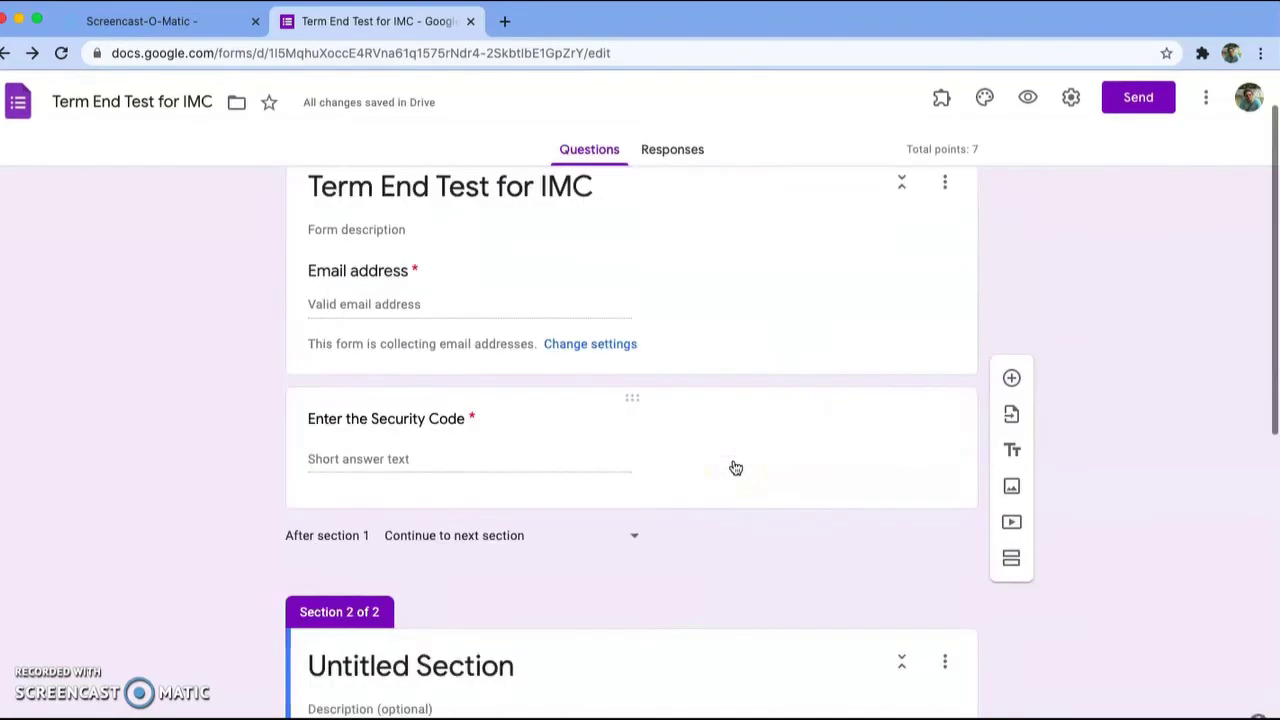
scroll(736, 468, "up", 1)
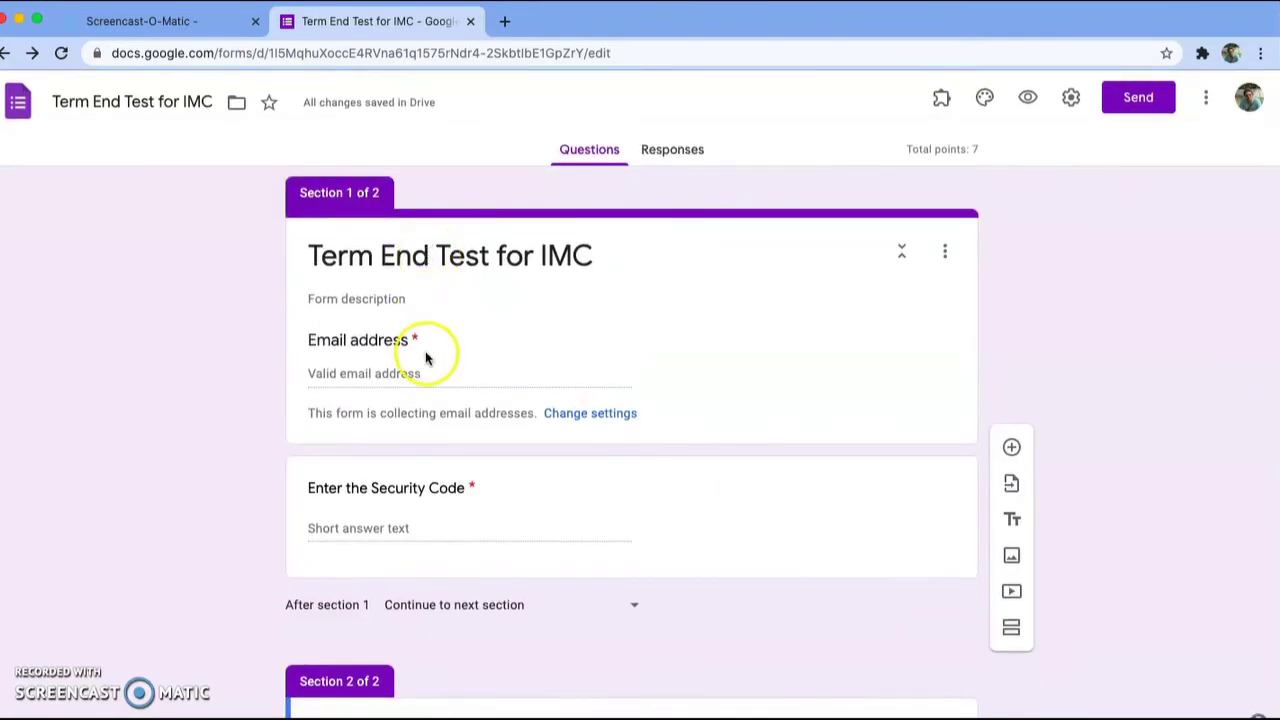
scroll(429, 532, "down", 4)
left_click(391, 410)
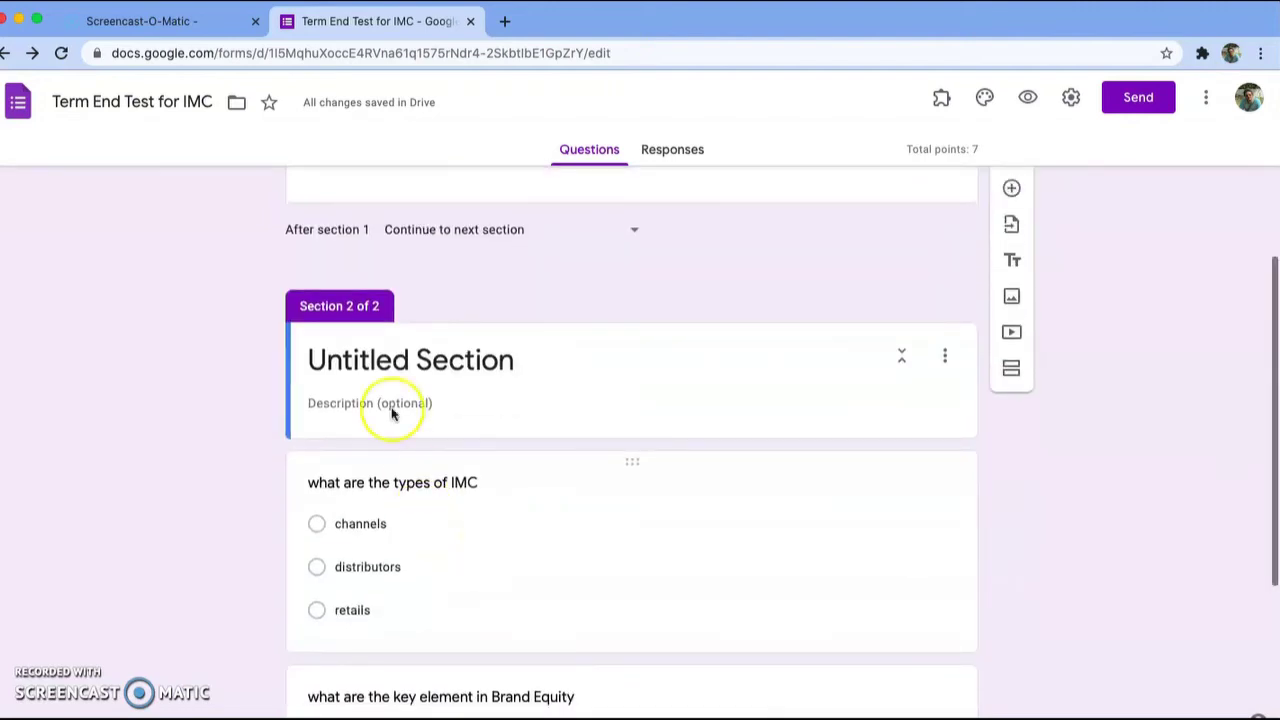
Step: Title section 2 of the form "IMC QP"
triple_click(370, 364)
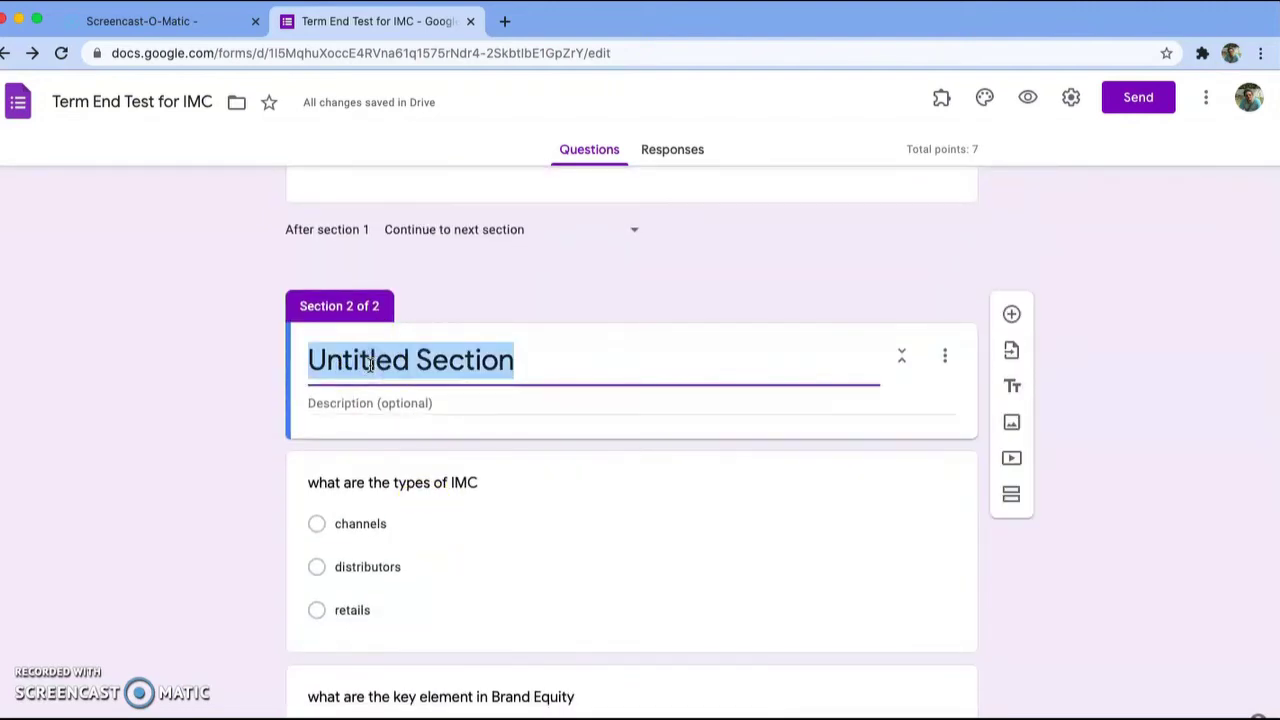
type("IM")
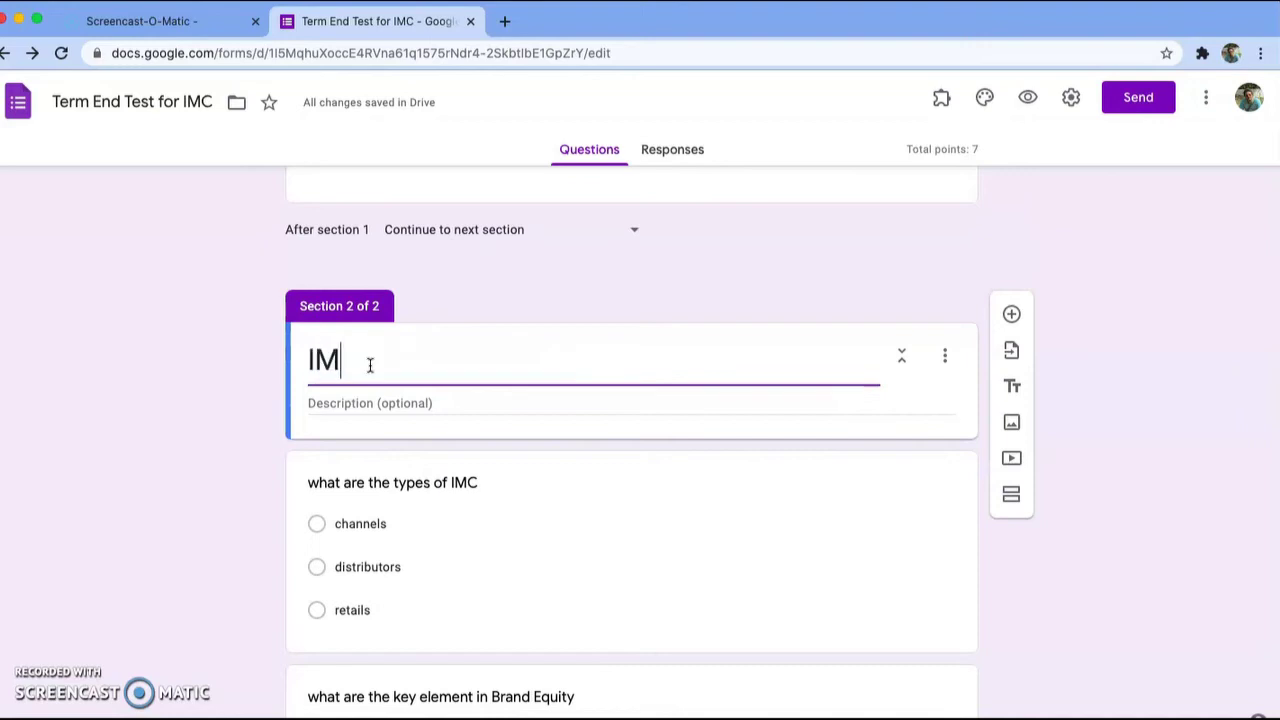
type("C QP")
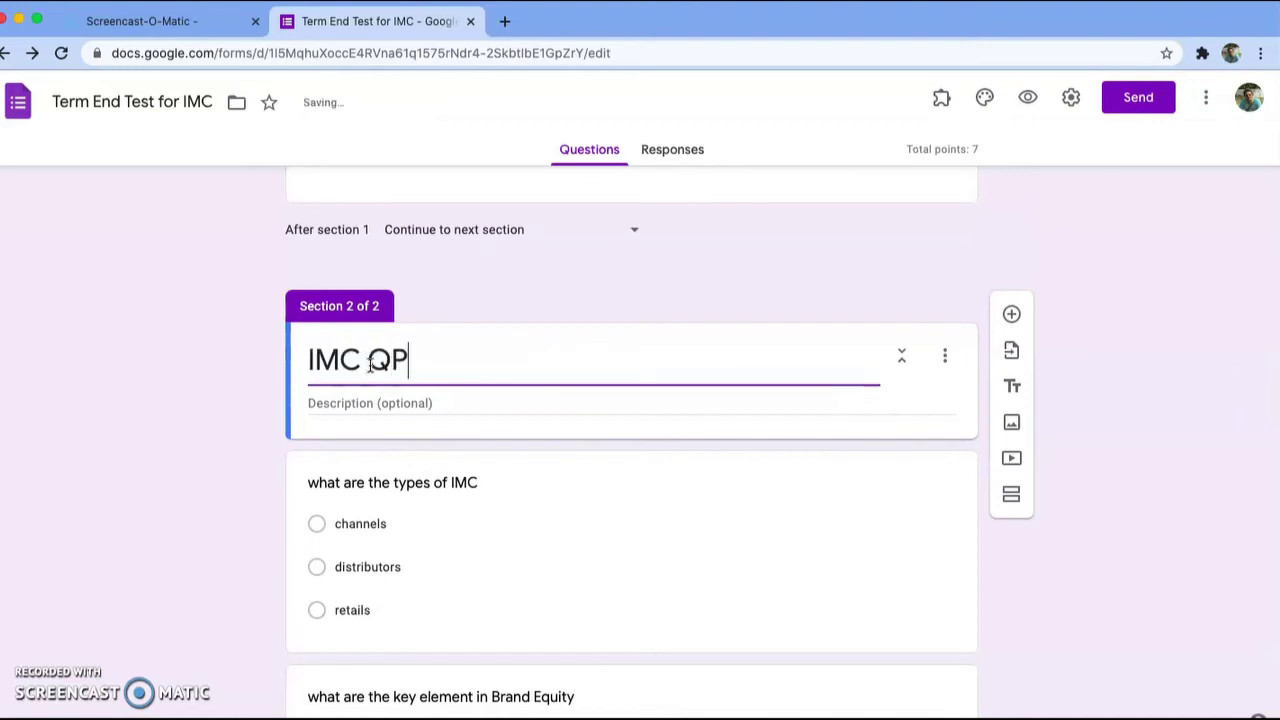
left_click(1131, 490)
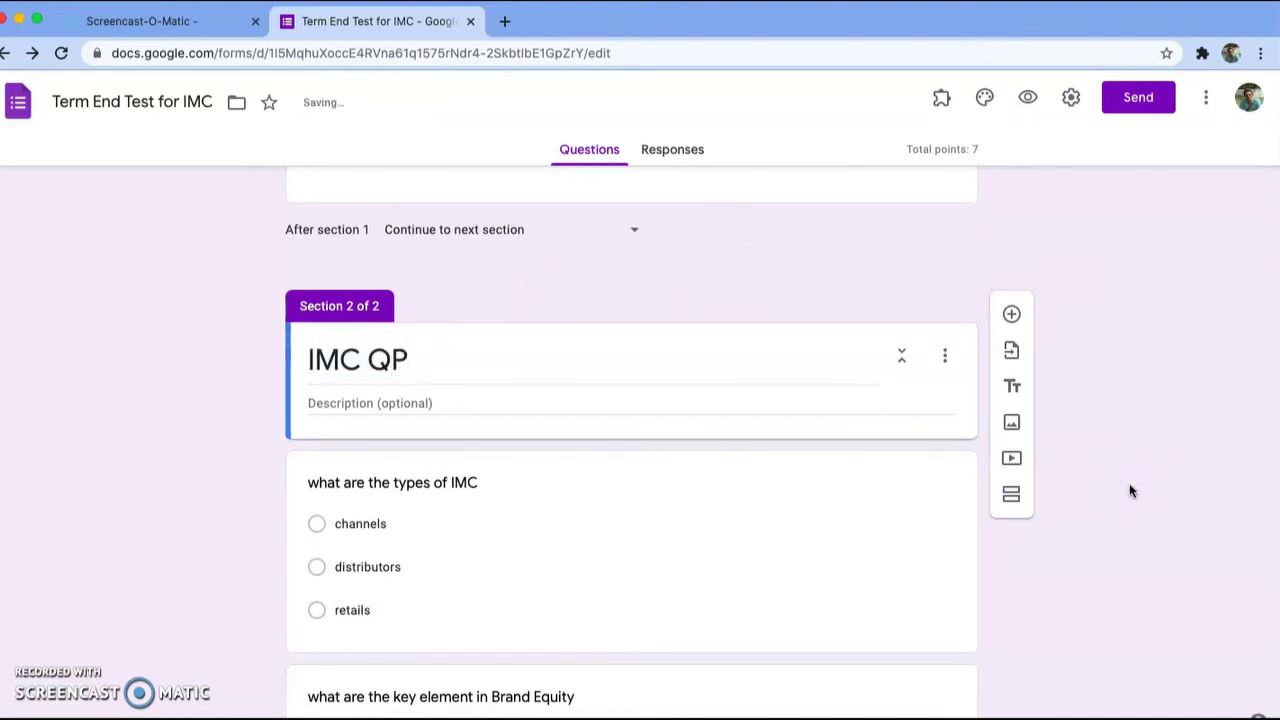
Step: Preview the form, test the security code question with a wrong code, and leave the preview without submitting
scroll(852, 533, "up", 5)
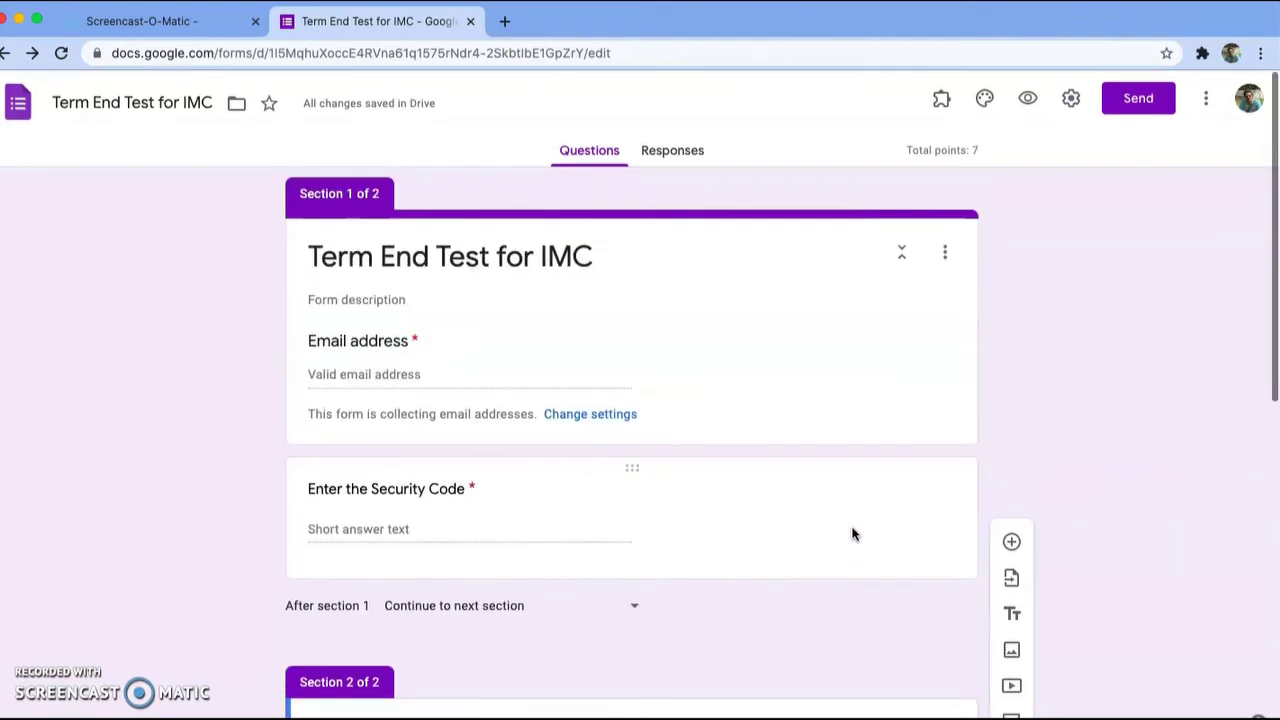
scroll(852, 533, "down", 5)
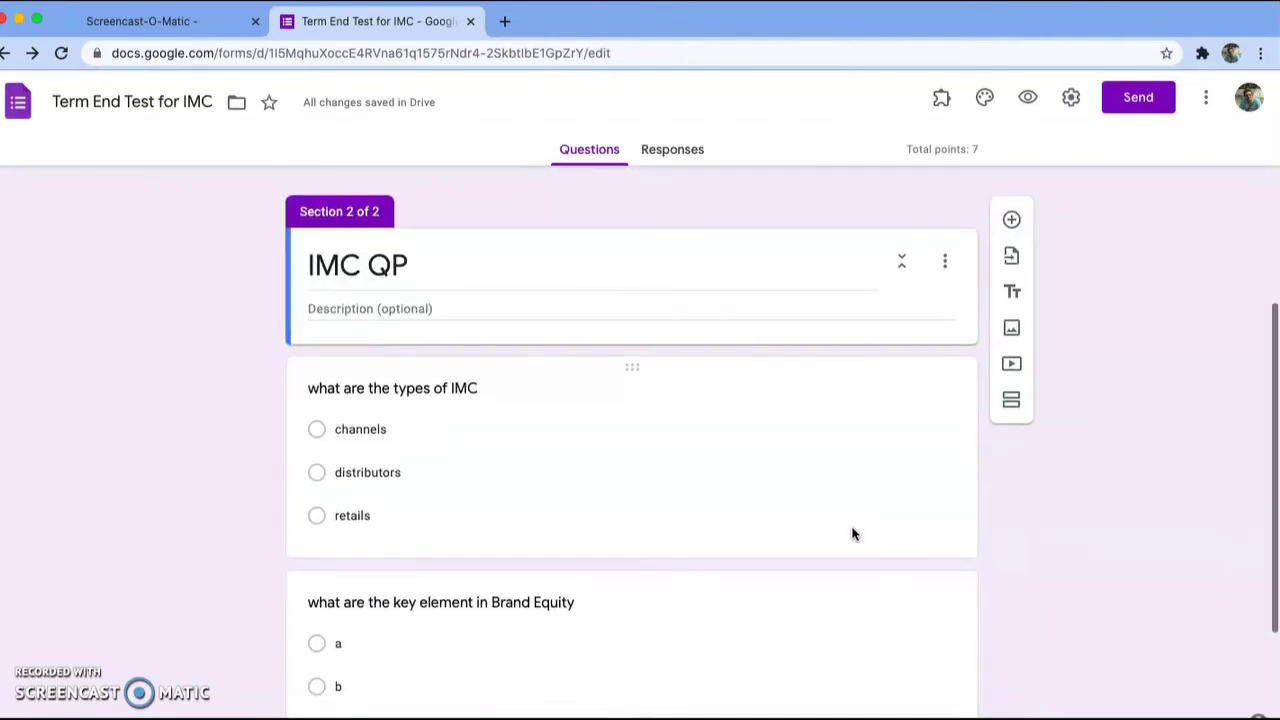
scroll(852, 533, "down", 3)
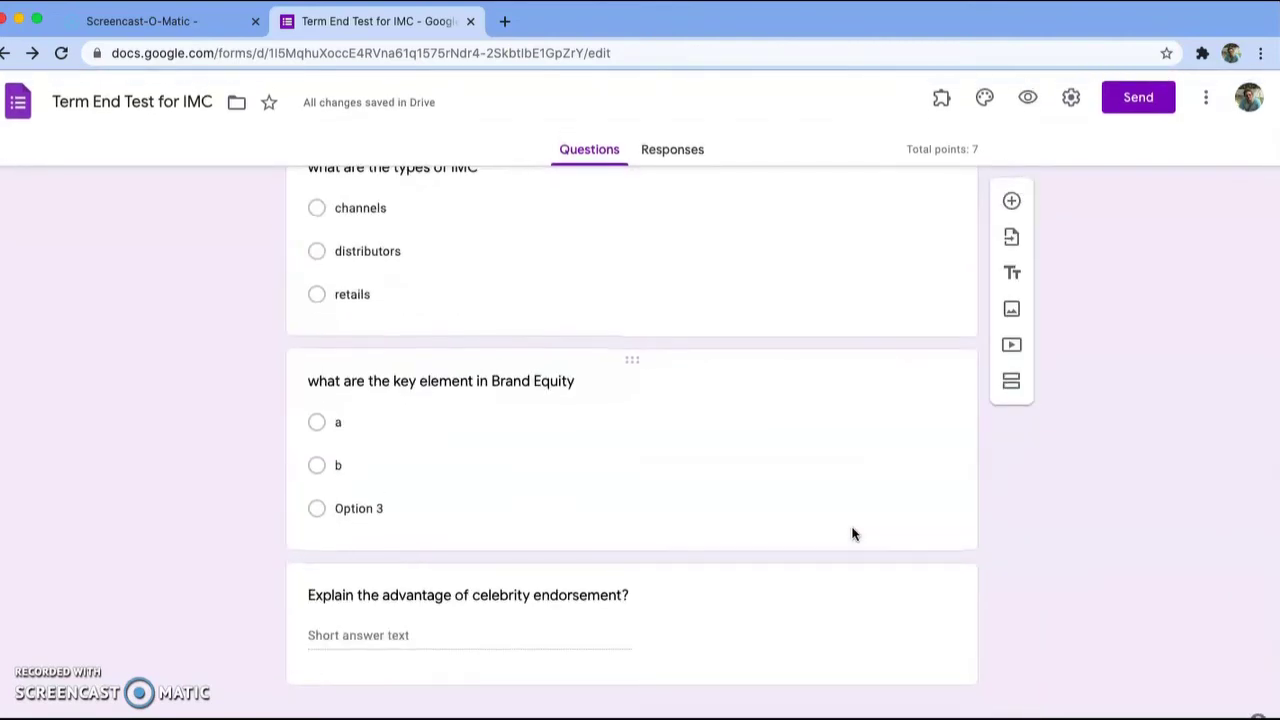
scroll(852, 533, "up", 7)
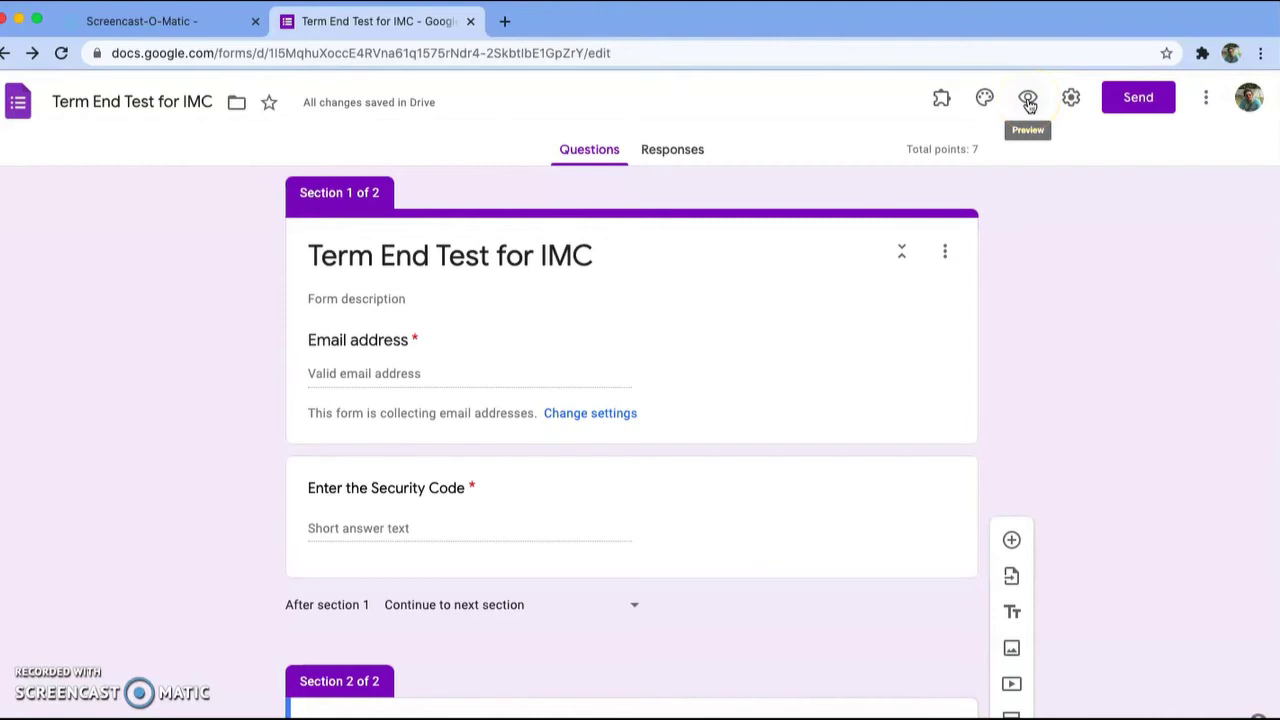
left_click(1029, 102)
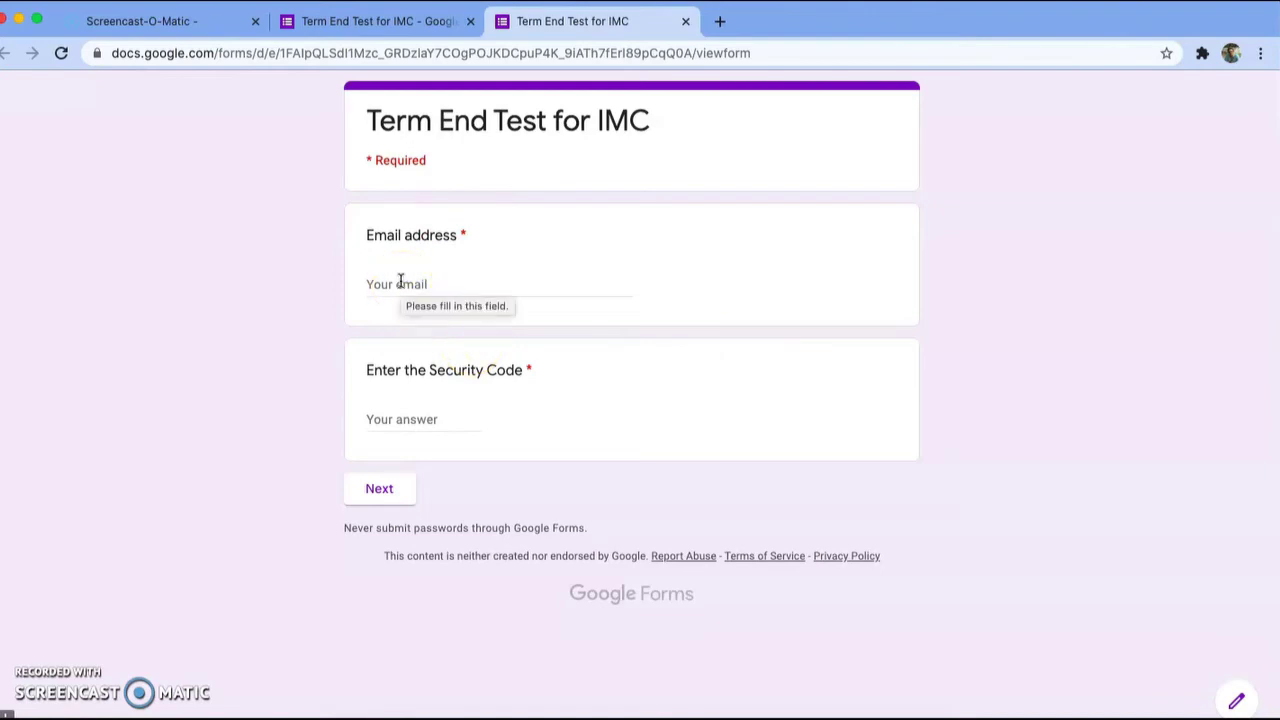
left_click(392, 420)
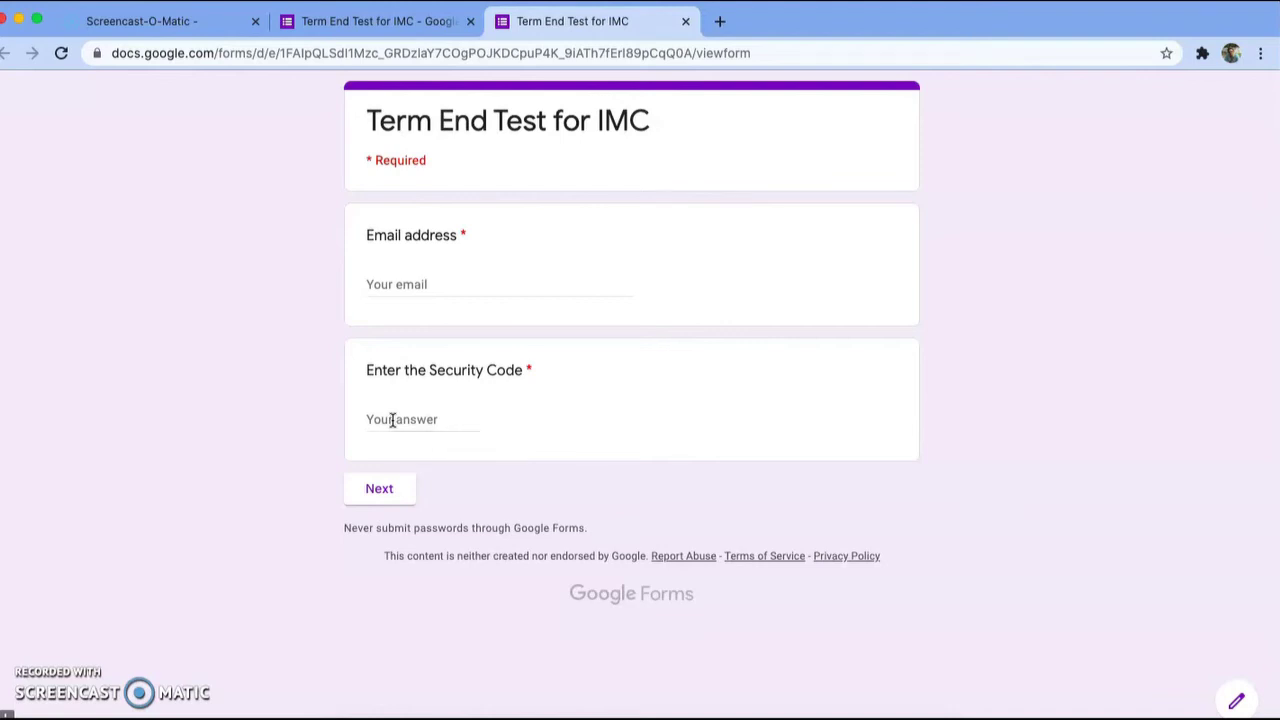
type("005")
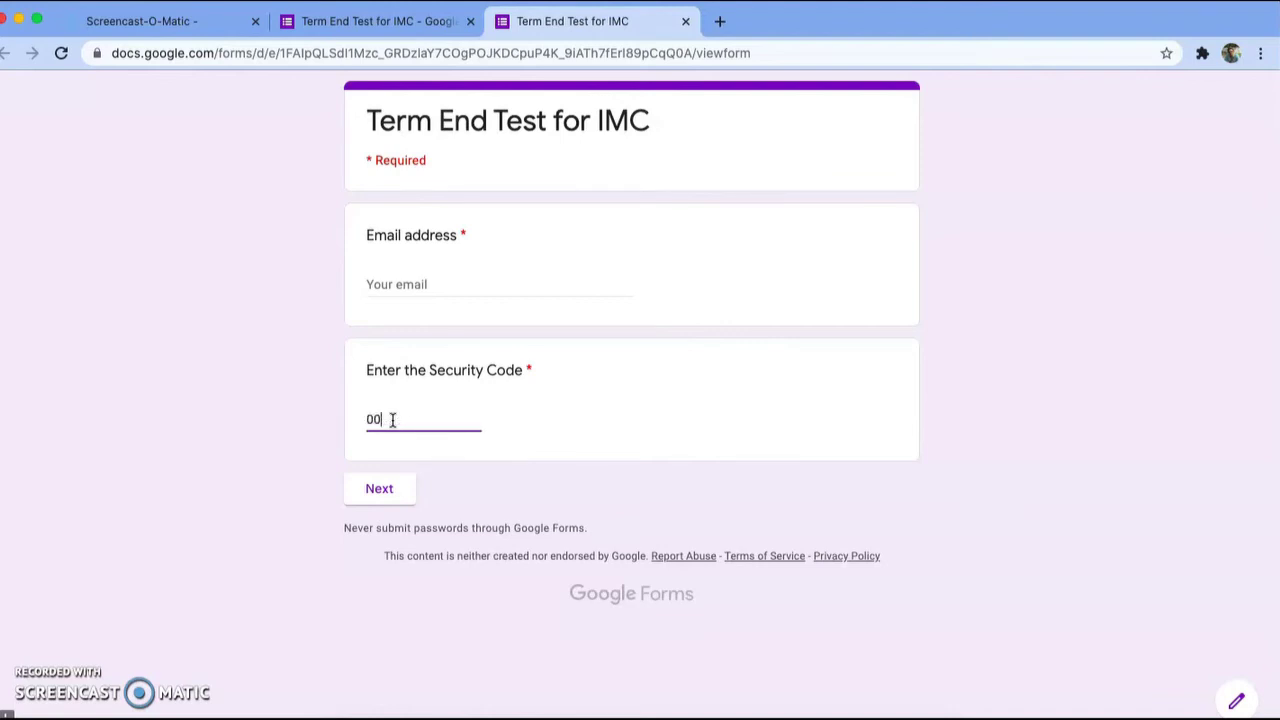
left_click(575, 447)
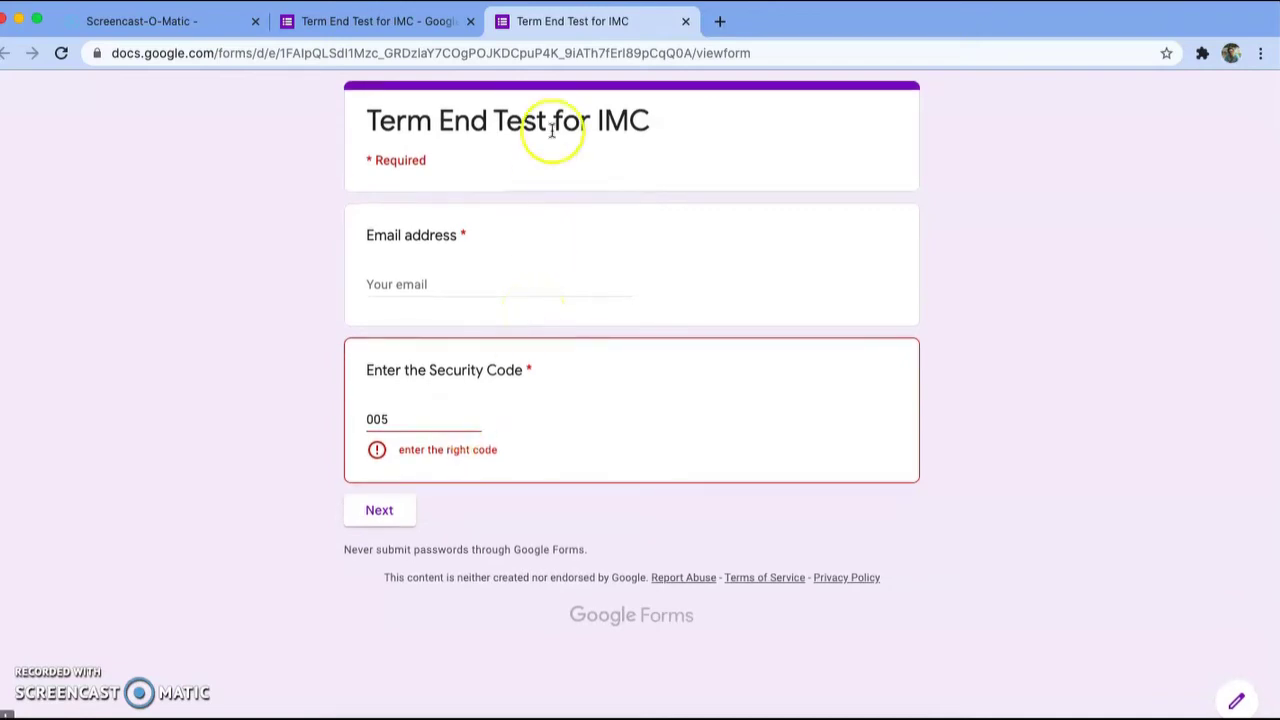
left_click(686, 22)
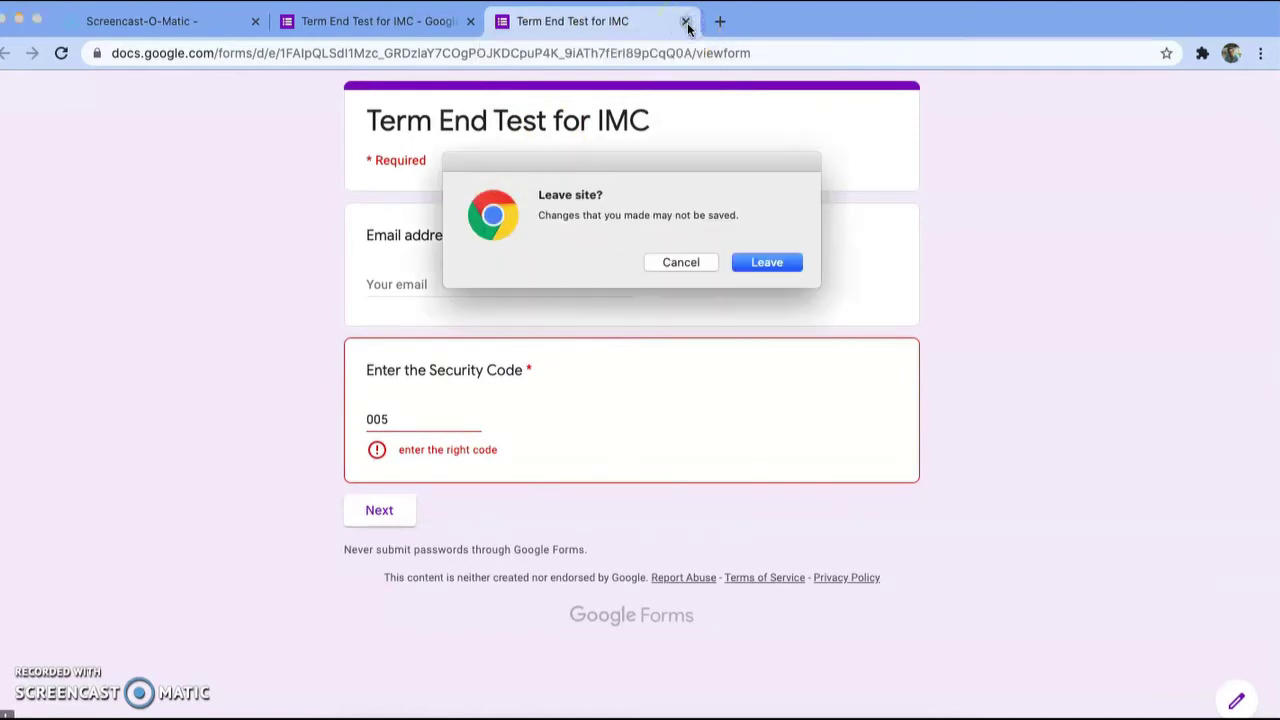
left_click(766, 264)
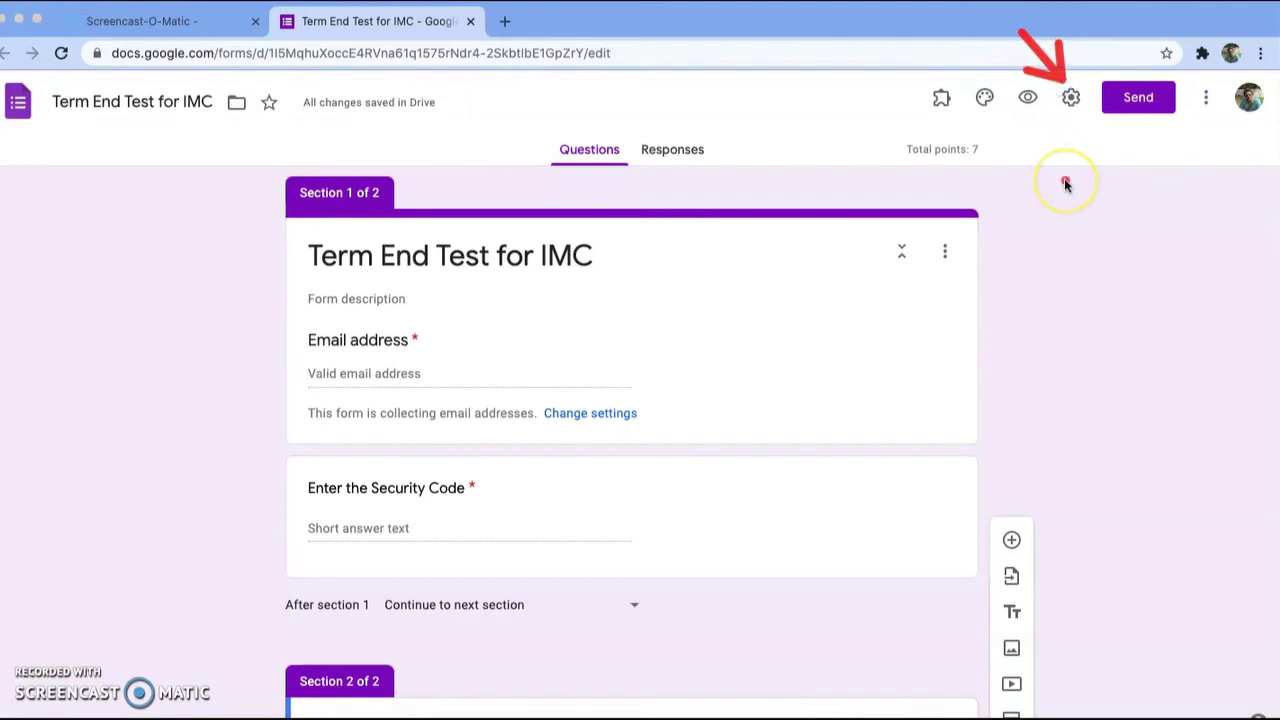
Step: In the form's presentation settings, disable showing the link to submit another response
left_click(1071, 99)
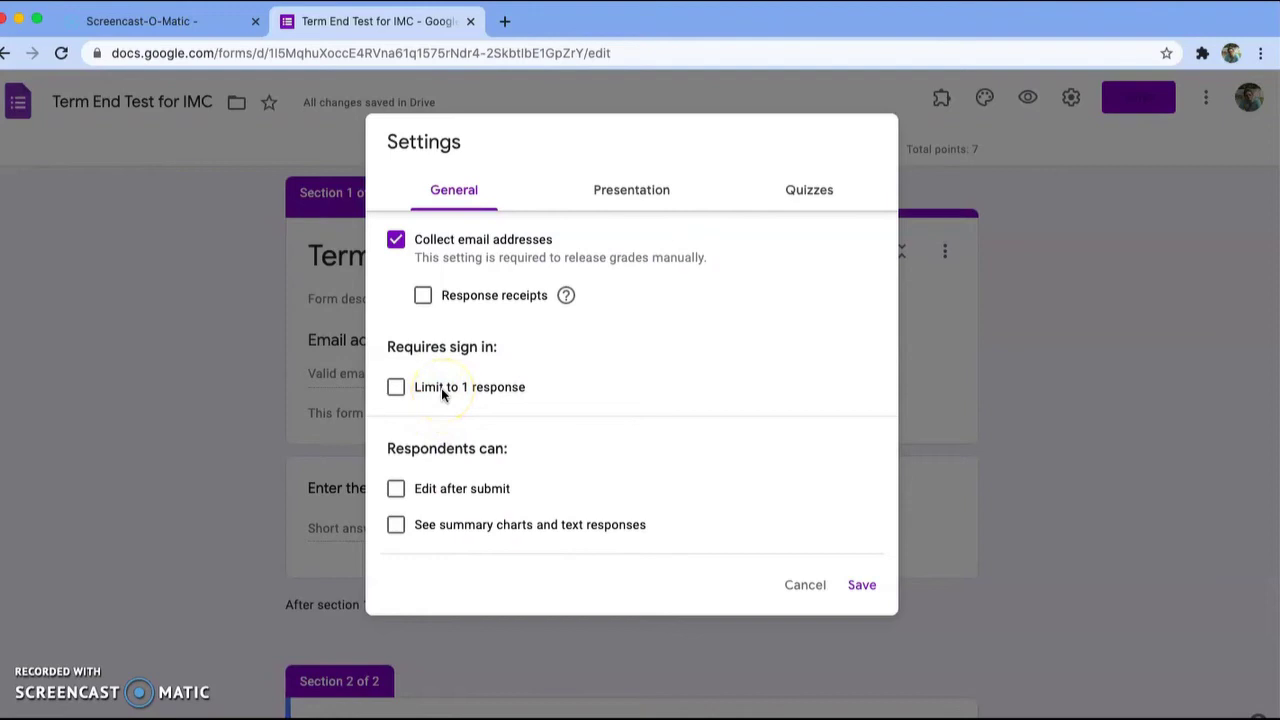
left_click(634, 190)
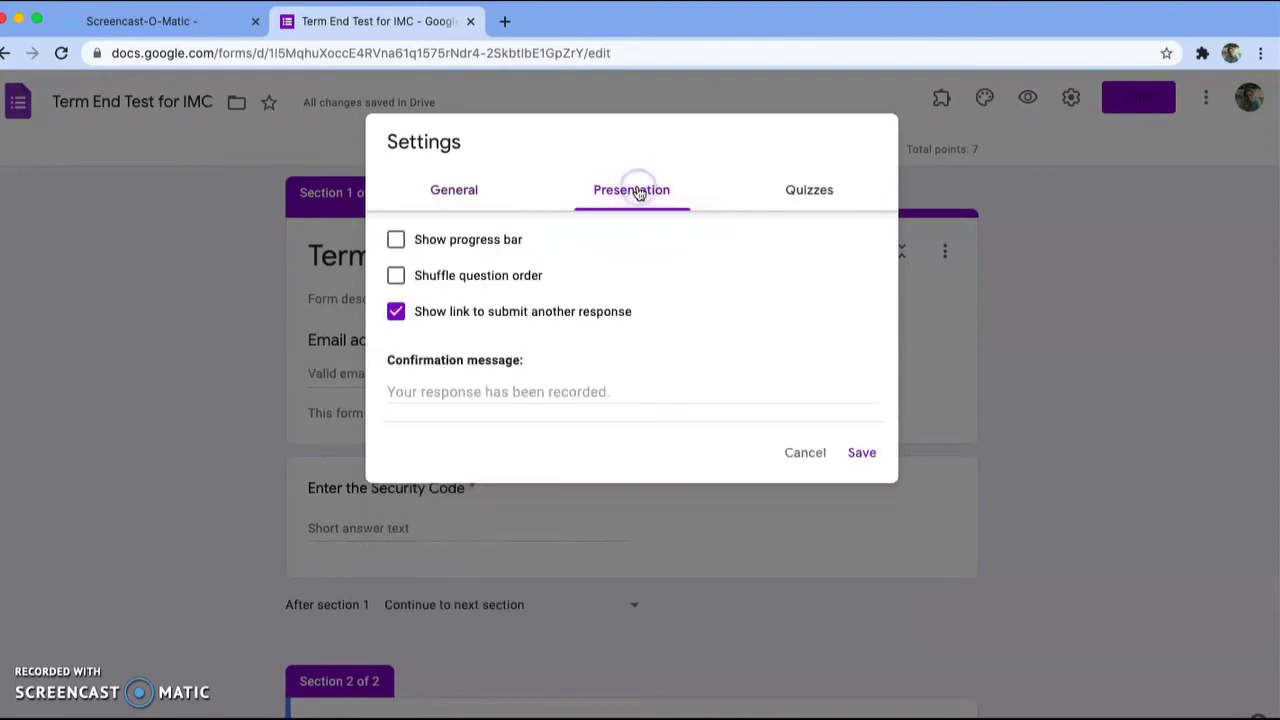
left_click(397, 313)
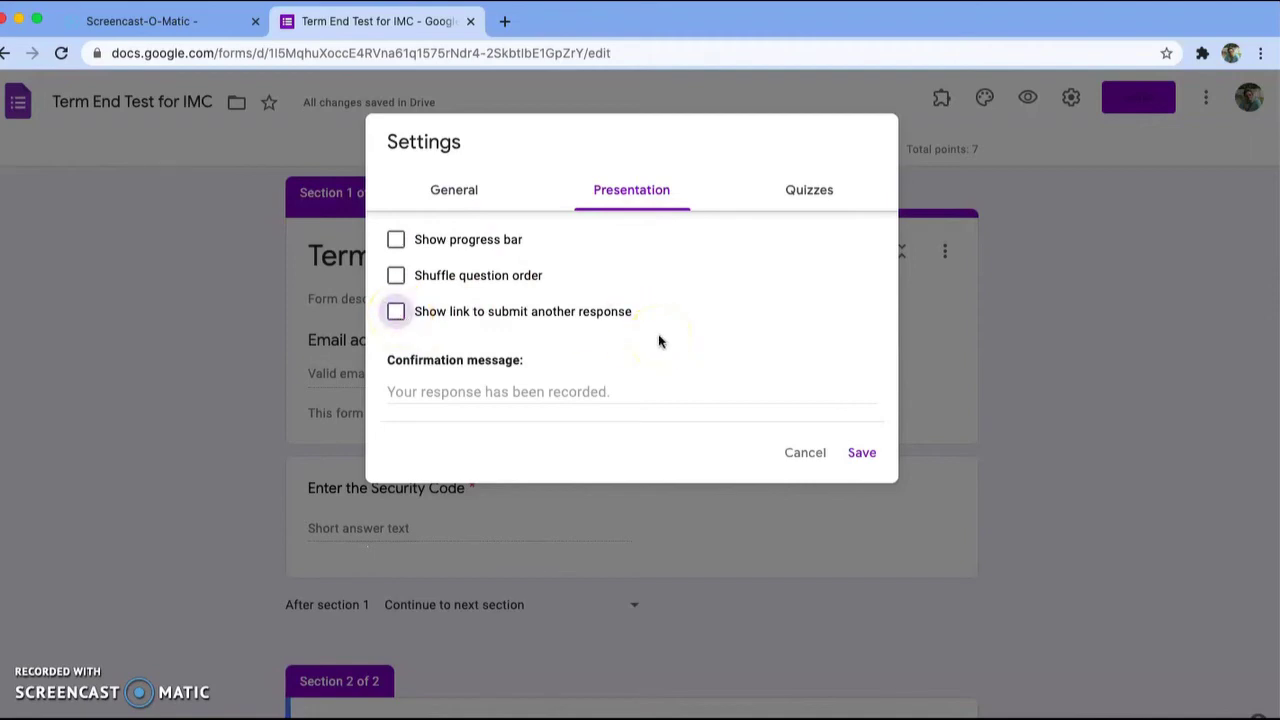
Step: Hide missed questions, correct answers and point values from respondents in the quiz options, and save the settings
left_click(807, 197)
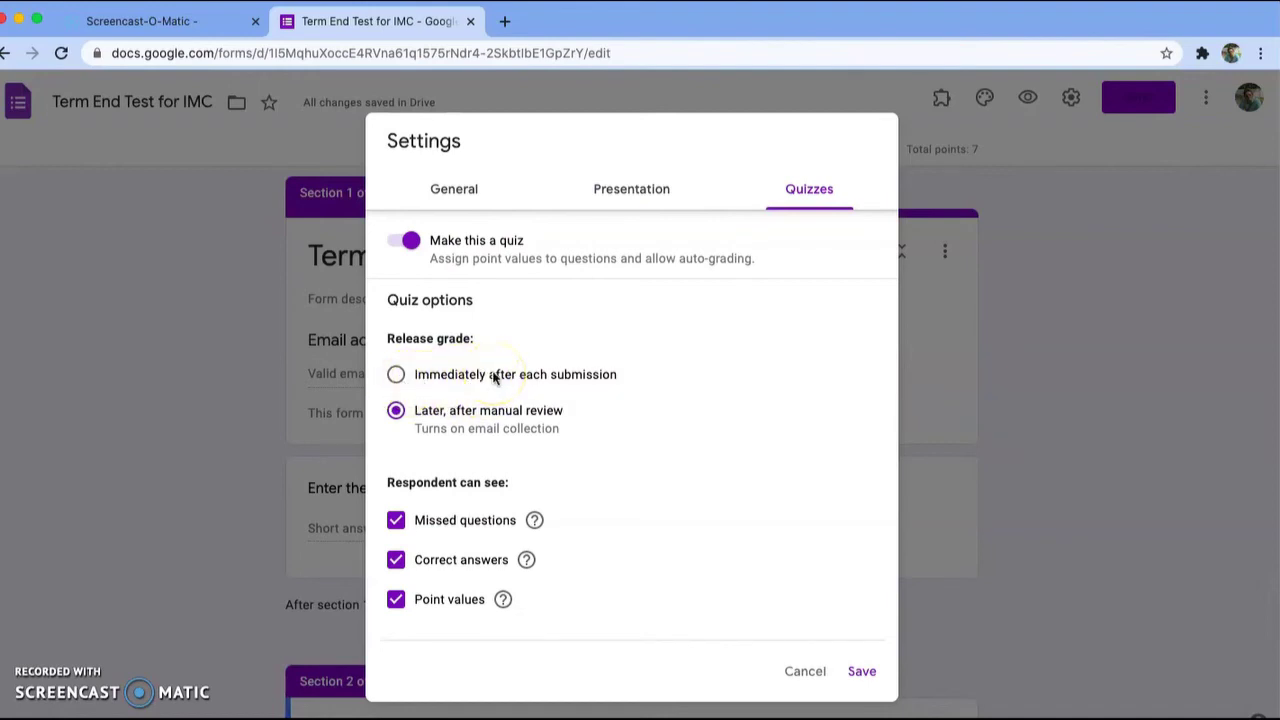
left_click(396, 520)
left_click(396, 562)
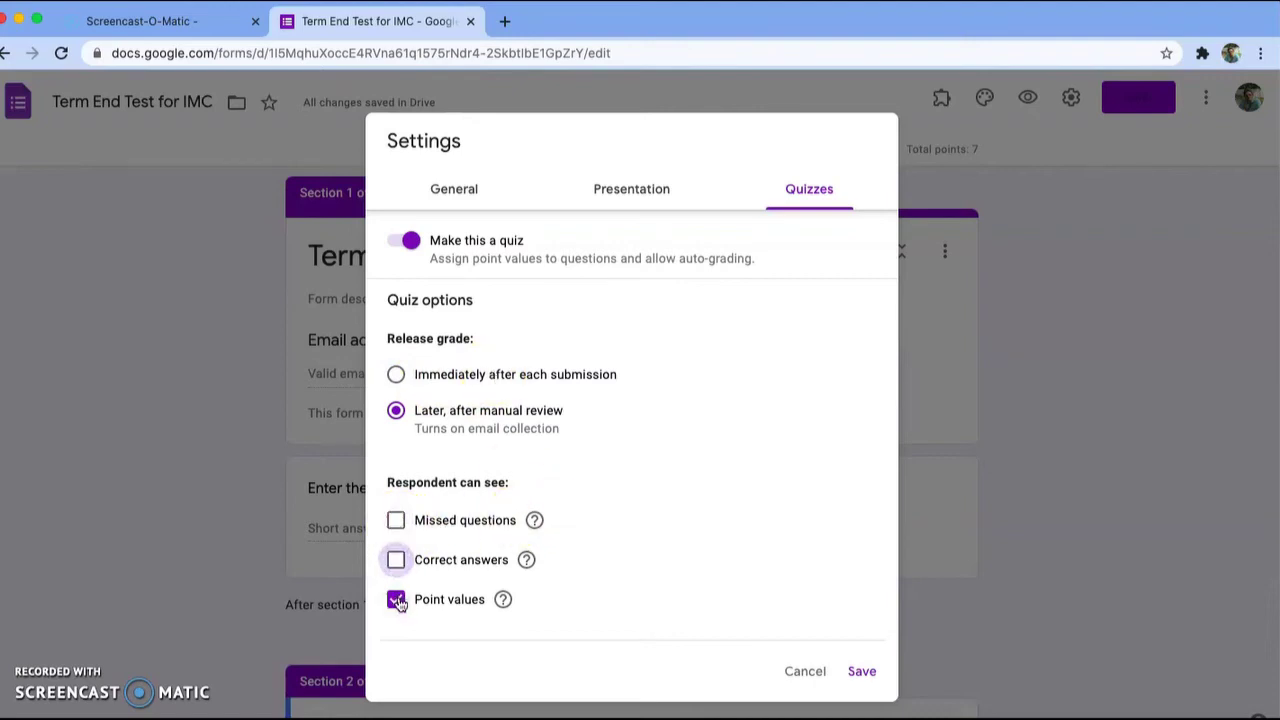
left_click(396, 600)
left_click(862, 671)
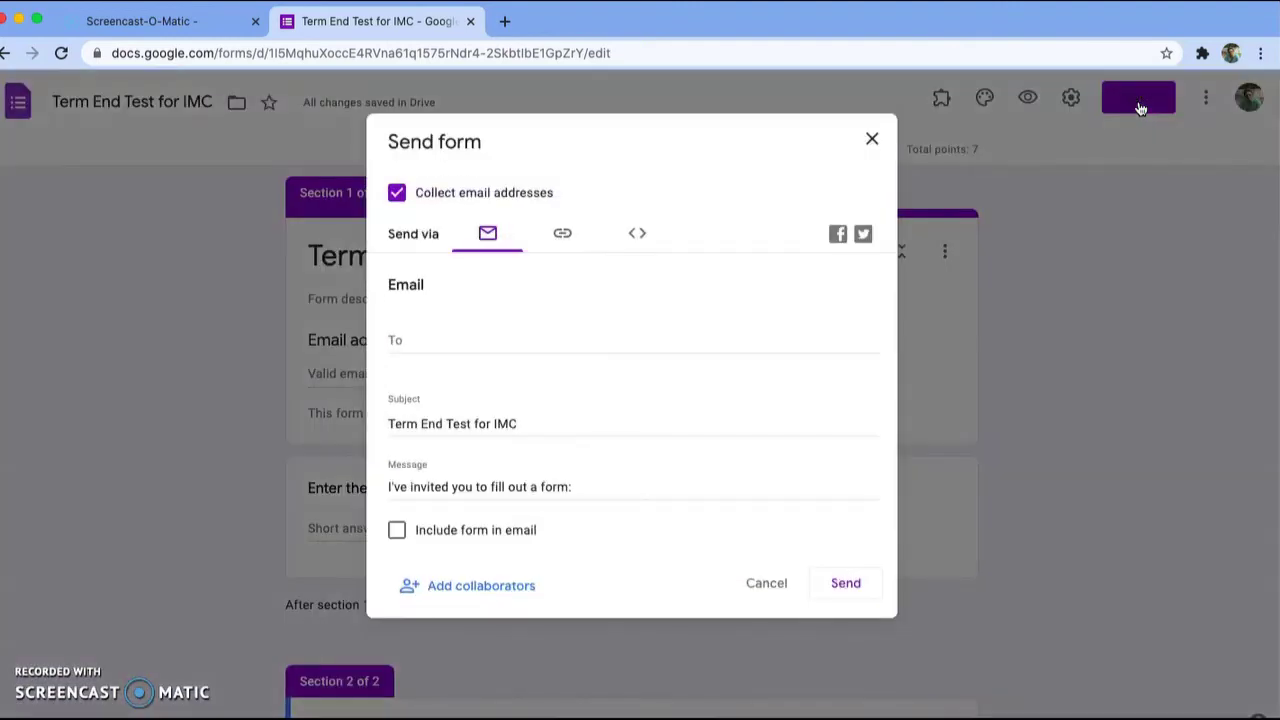
Step: Copy the form's sharing link as a shortened URL and close the send dialog
left_click(963, 316)
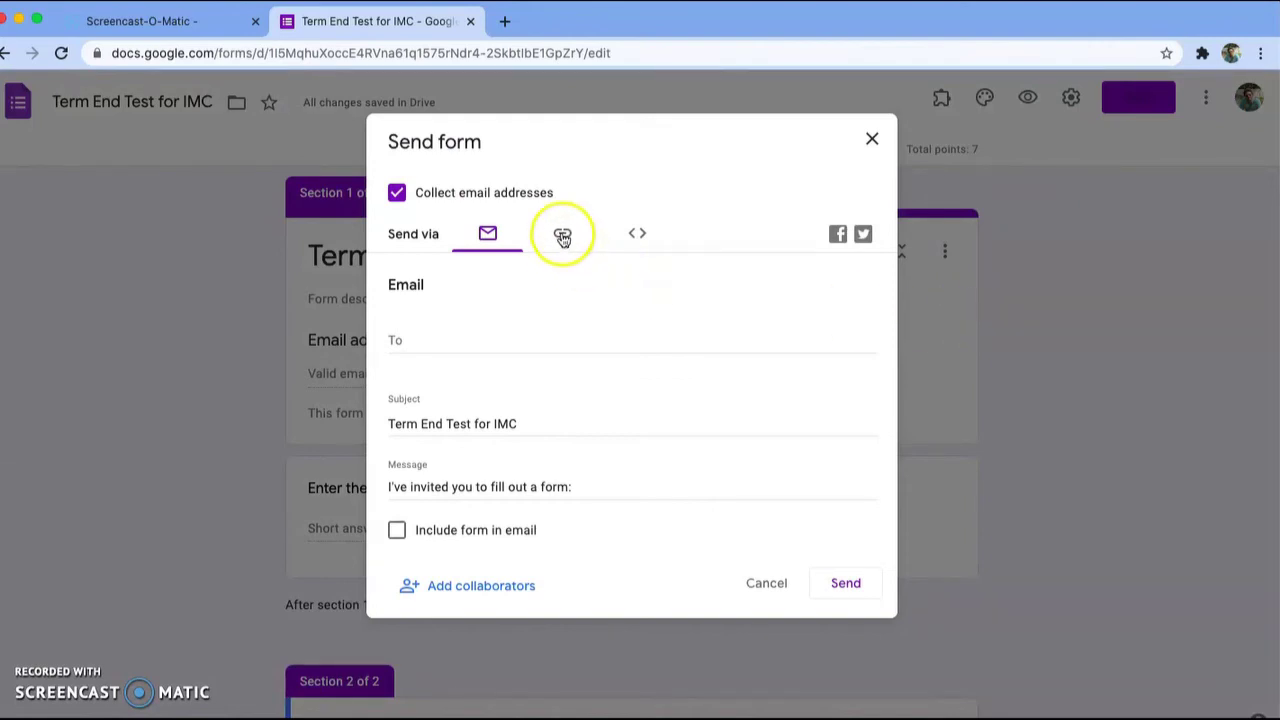
left_click(586, 337)
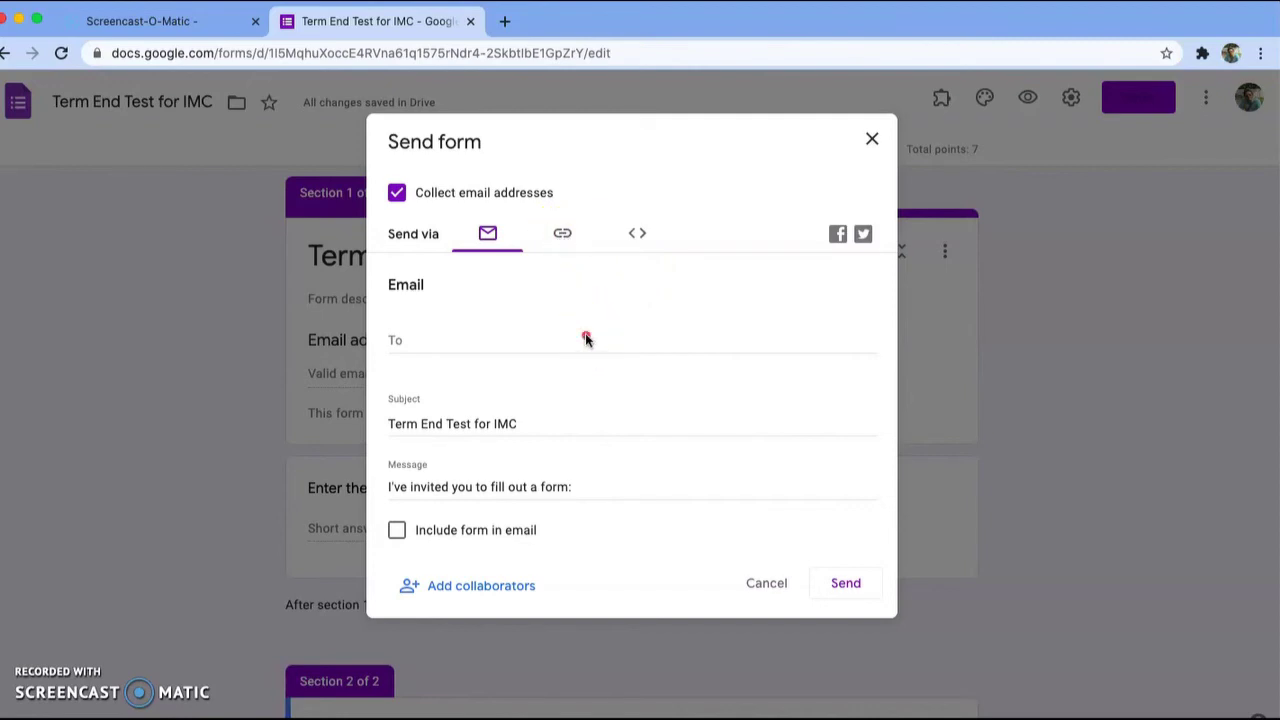
left_click(590, 358)
mouse_move(590, 358)
left_mouse_down()
mouse_move(586, 286)
mouse_move(563, 251)
left_mouse_up()
left_click(563, 234)
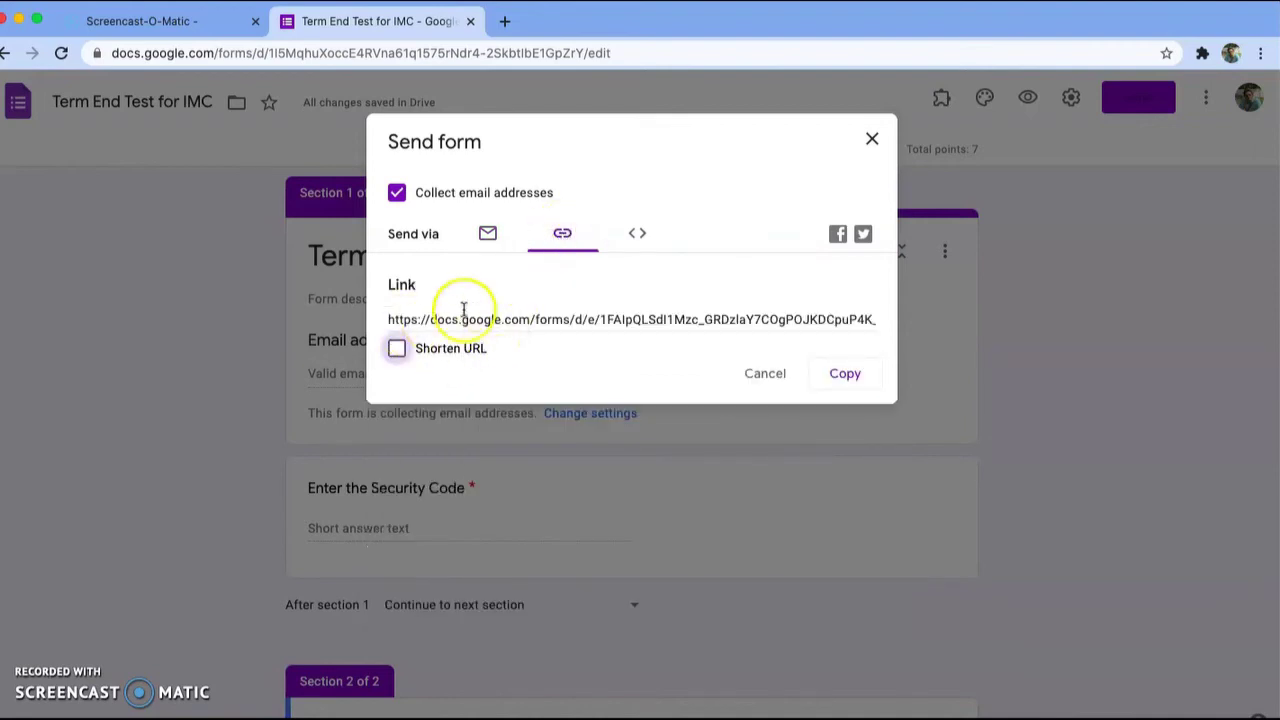
left_click(398, 350)
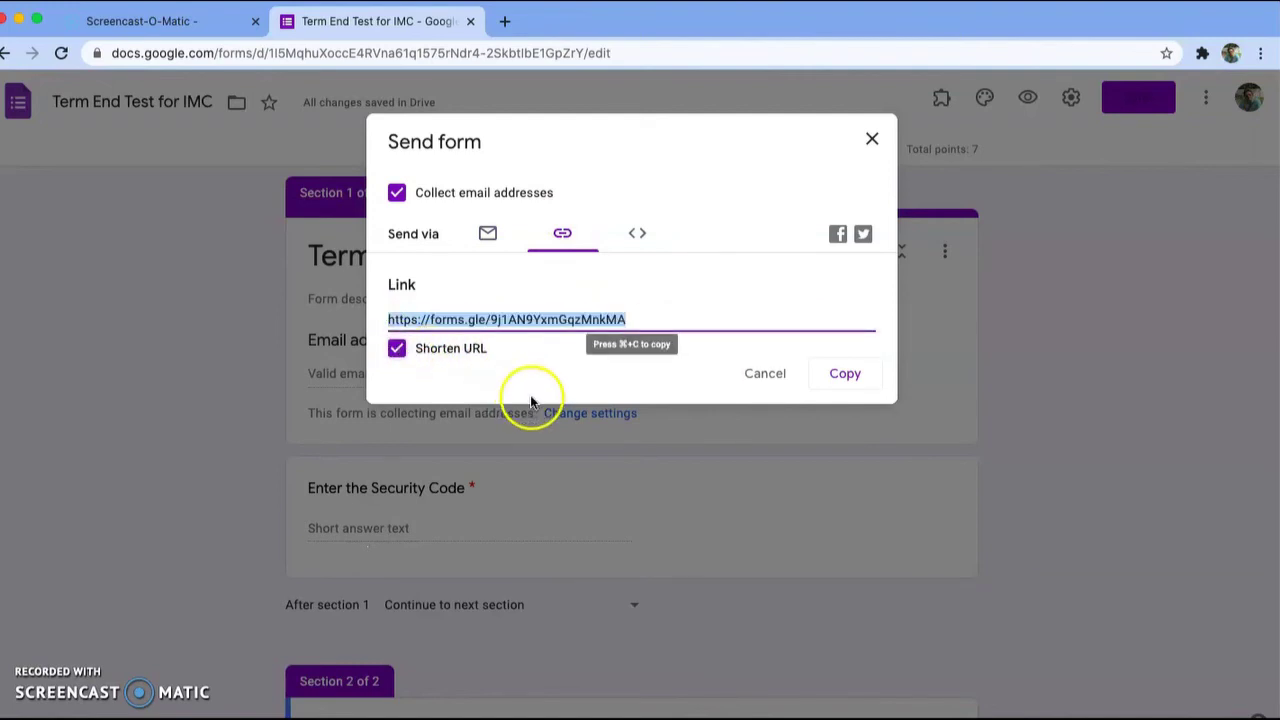
left_click(843, 374)
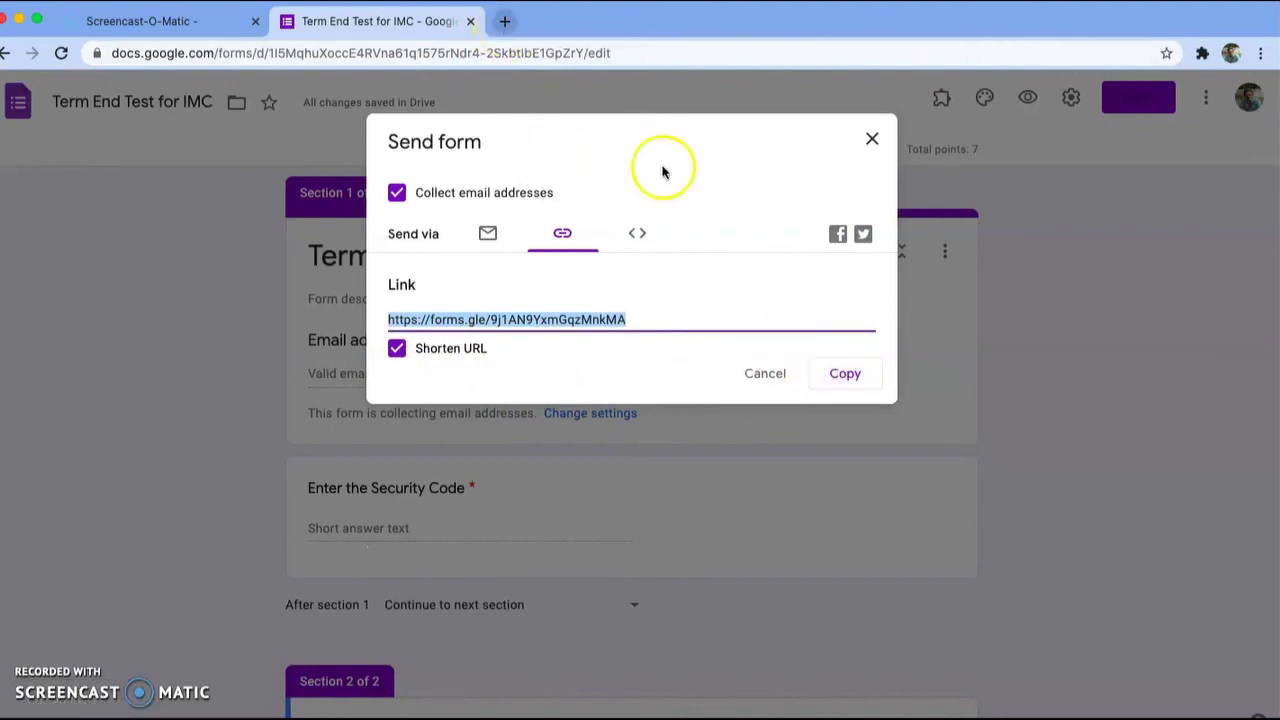
left_click(760, 378)
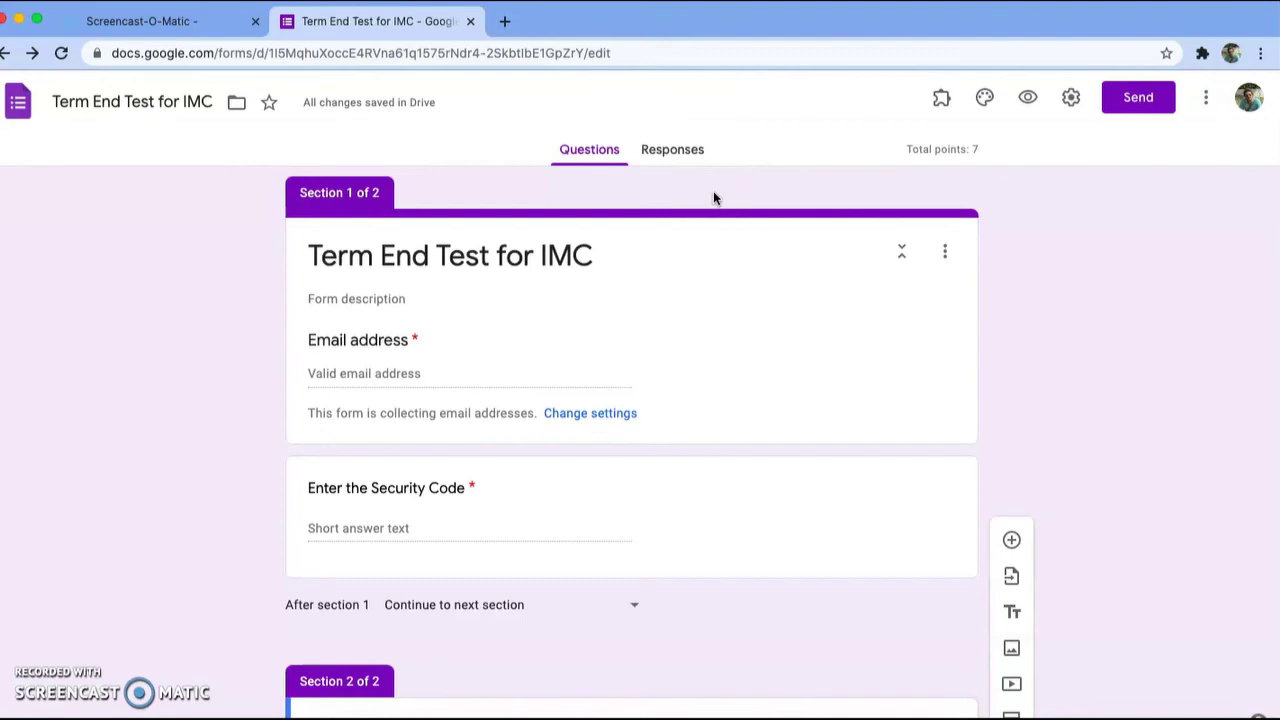
Step: Switch to Google Classroom in a new browser tab and open the JDSOLA TRAINING class
left_click(505, 22)
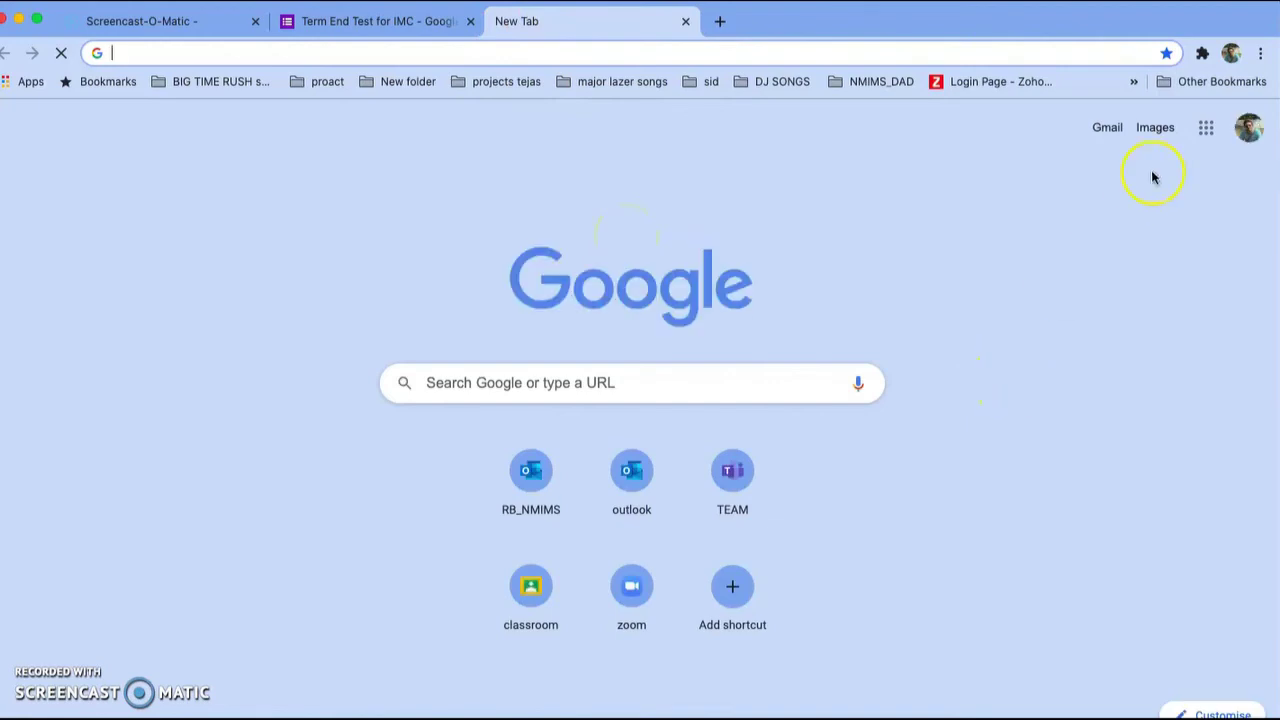
left_click(1207, 130)
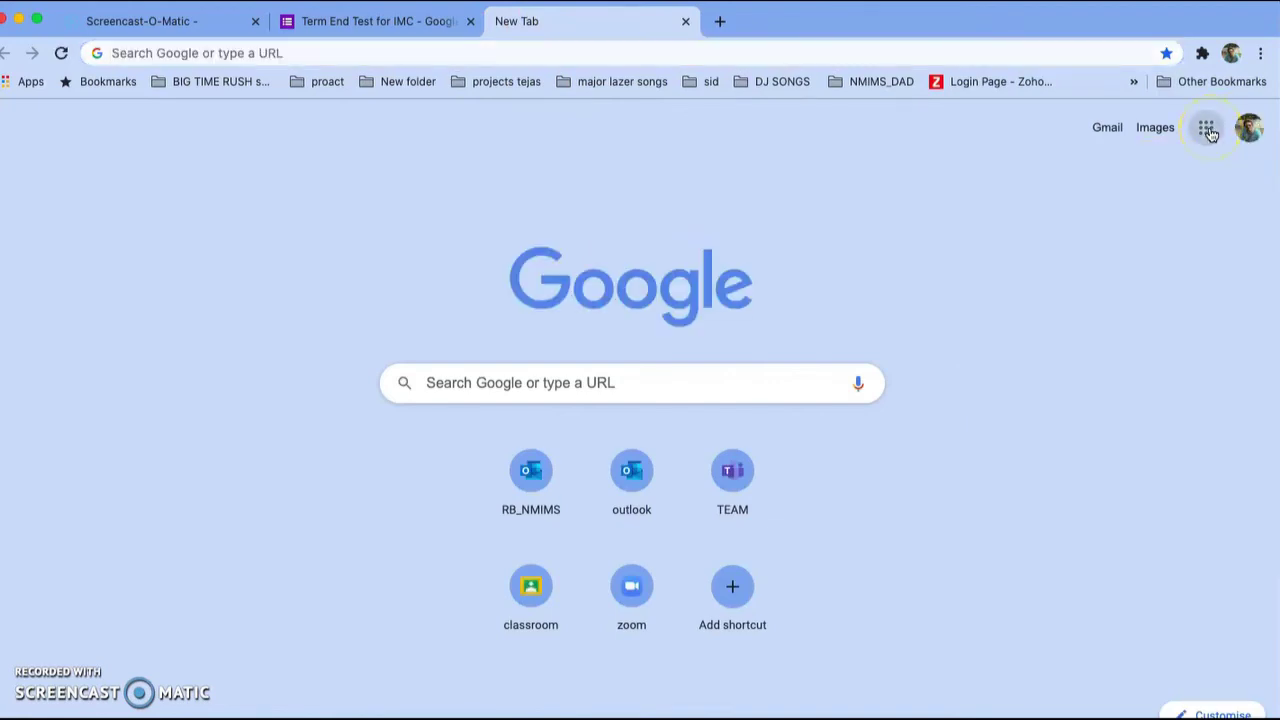
left_click(1146, 292)
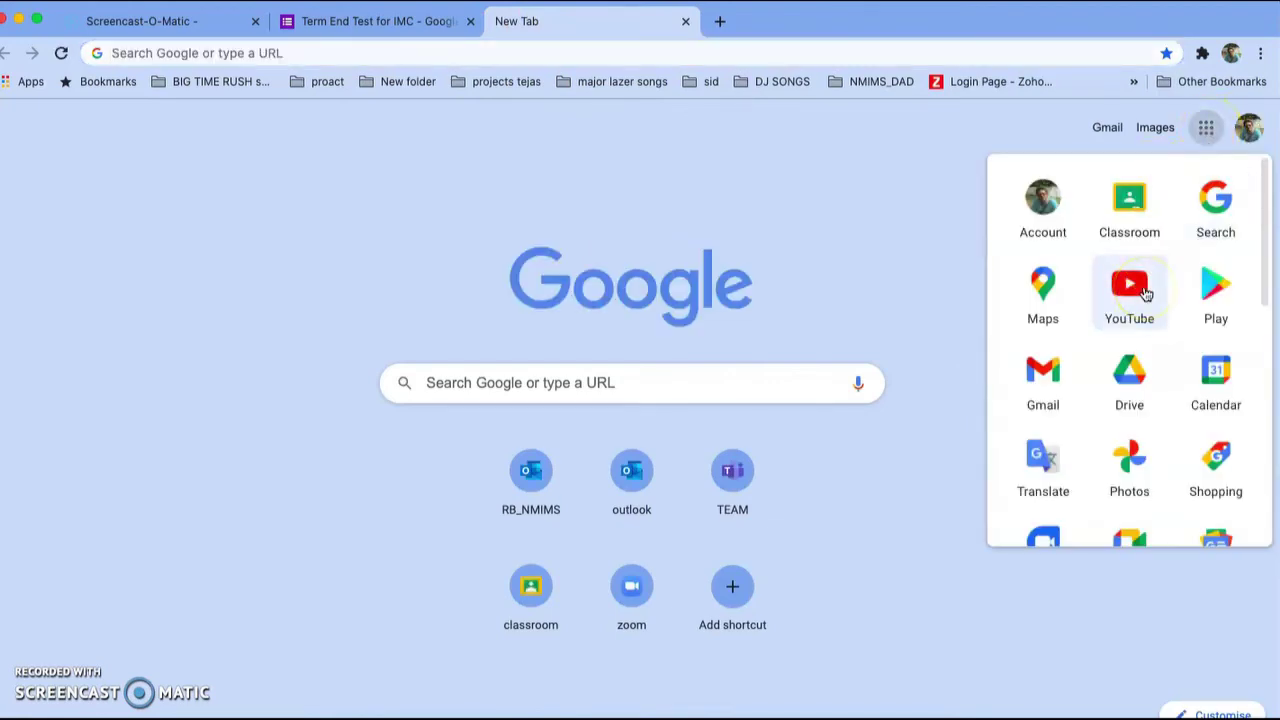
left_click(1128, 204)
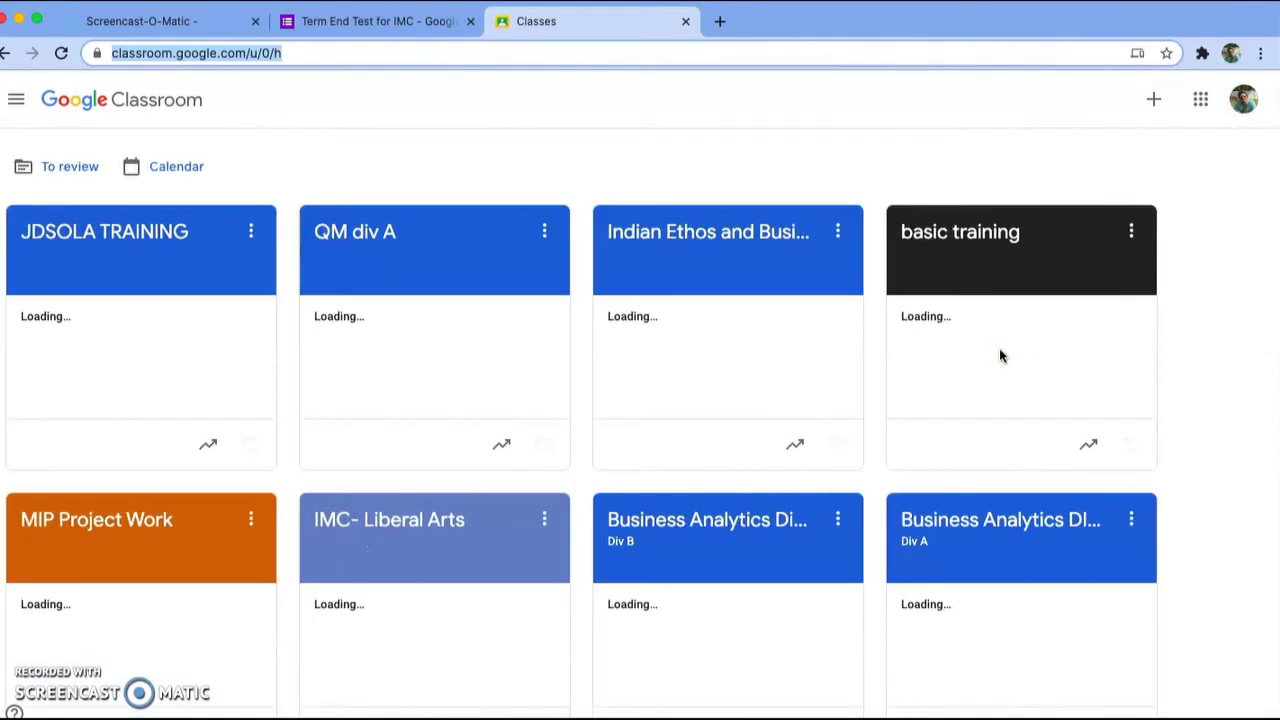
left_click(118, 233)
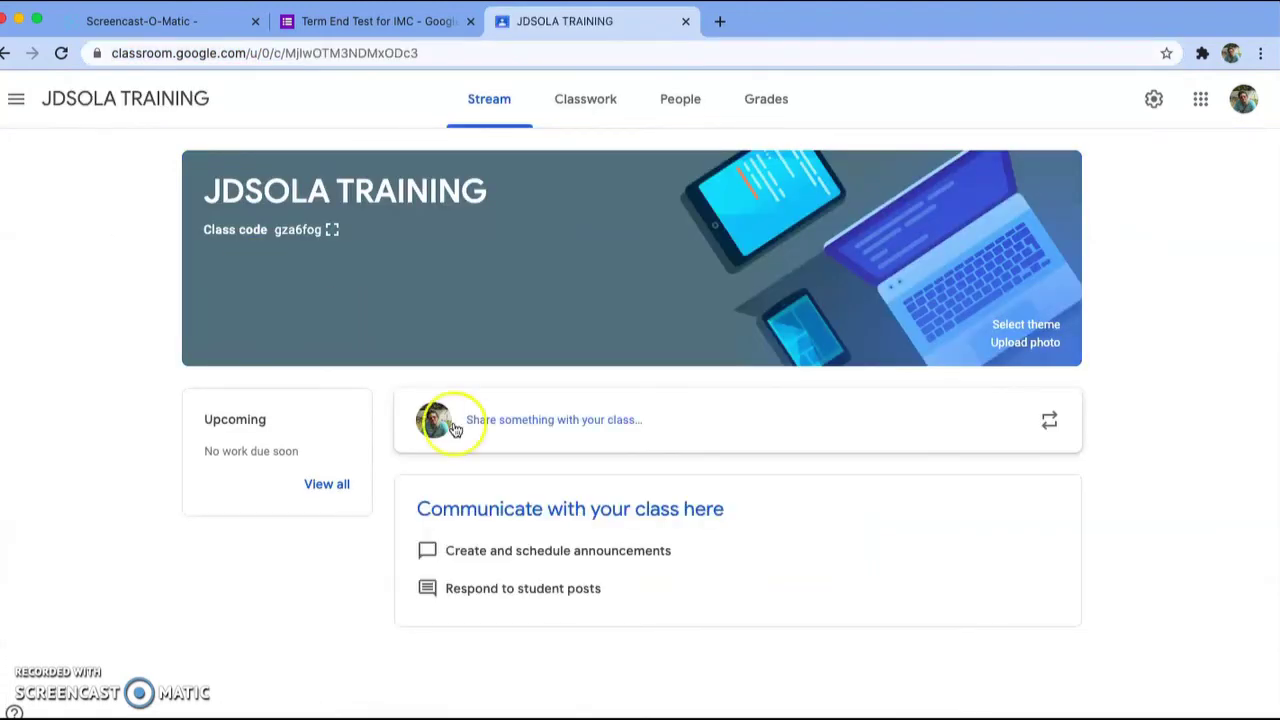
Step: Start a class announcement for all students reading "Dear Students , to access the QP please click the link below"
left_click(522, 428)
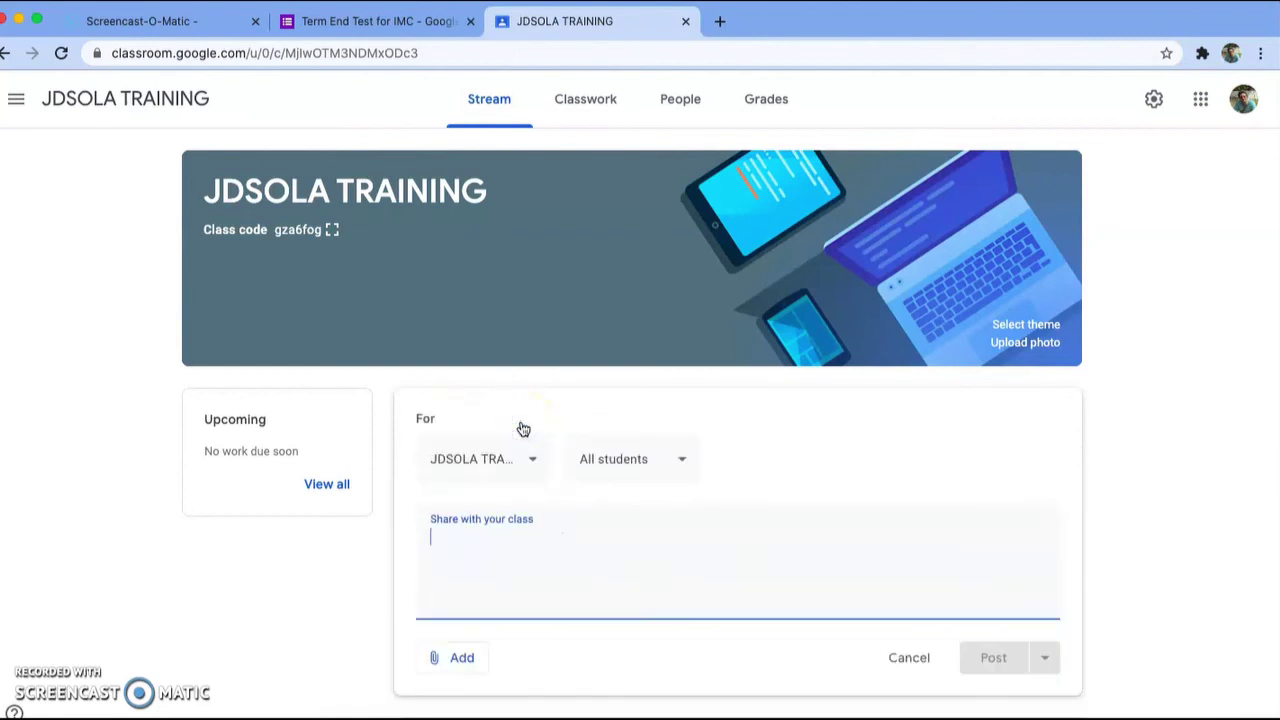
type("Dear ")
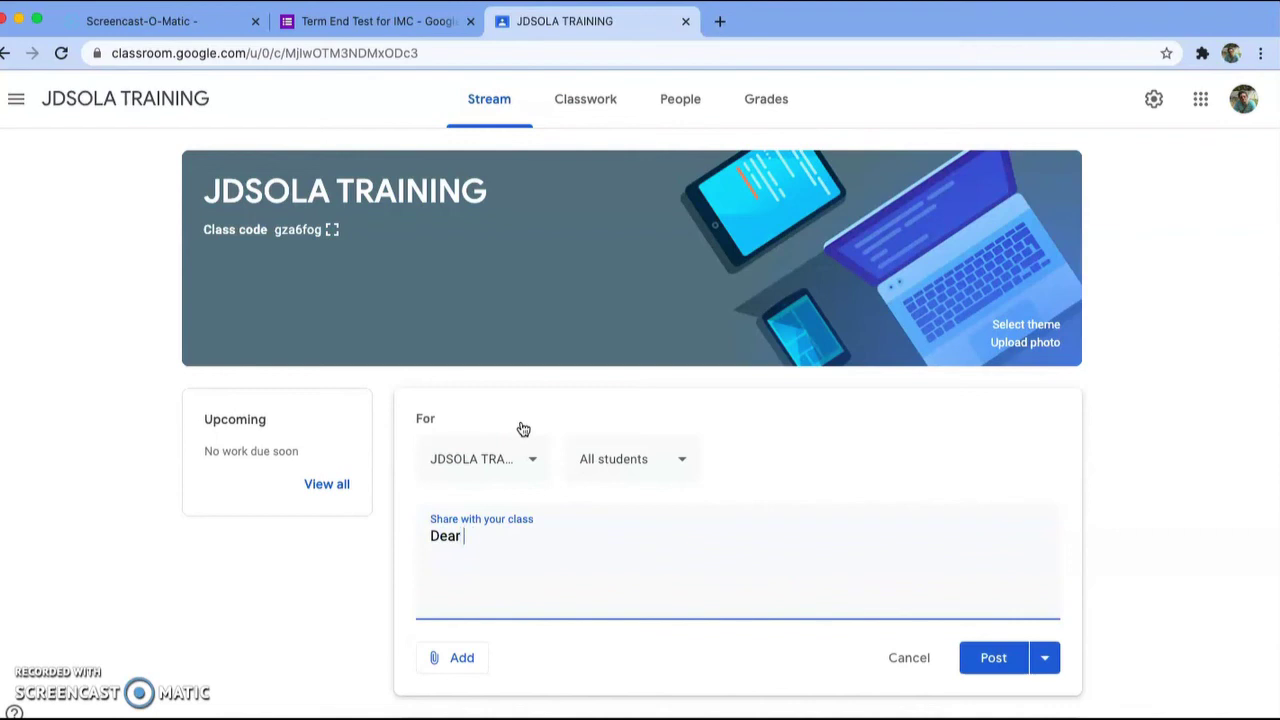
type("Students , to acc")
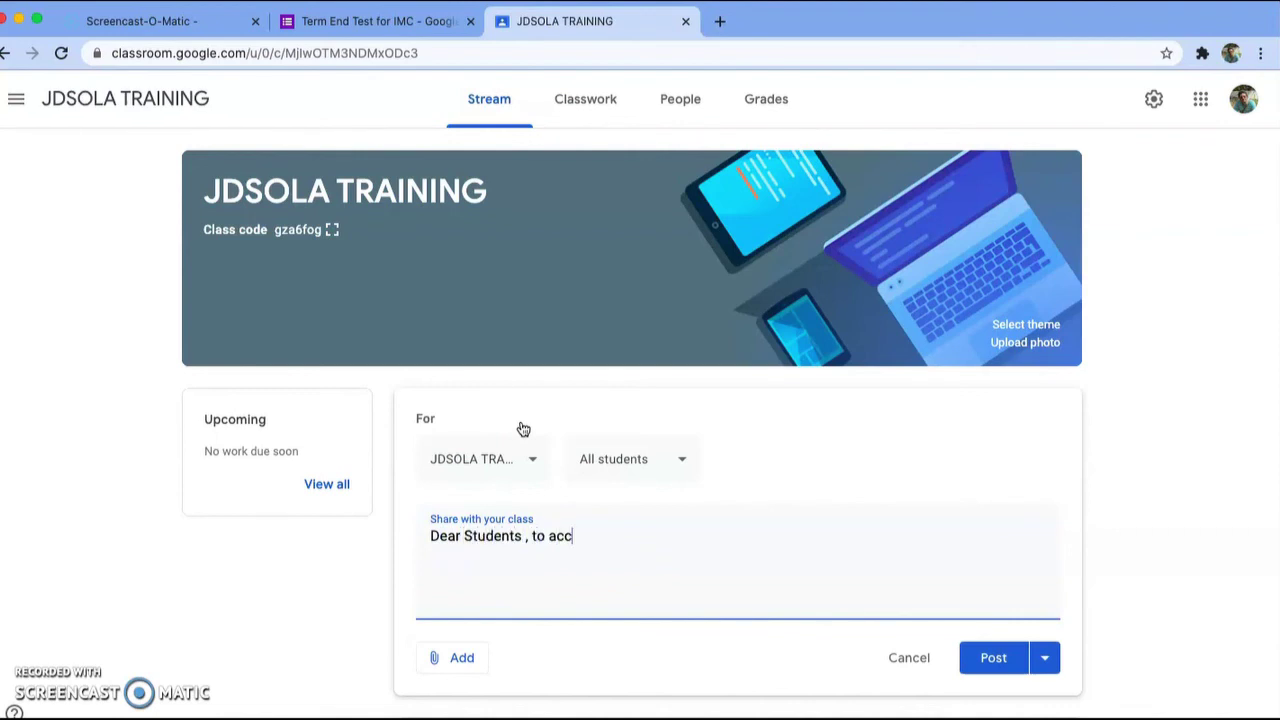
type("ess the QP please cli")
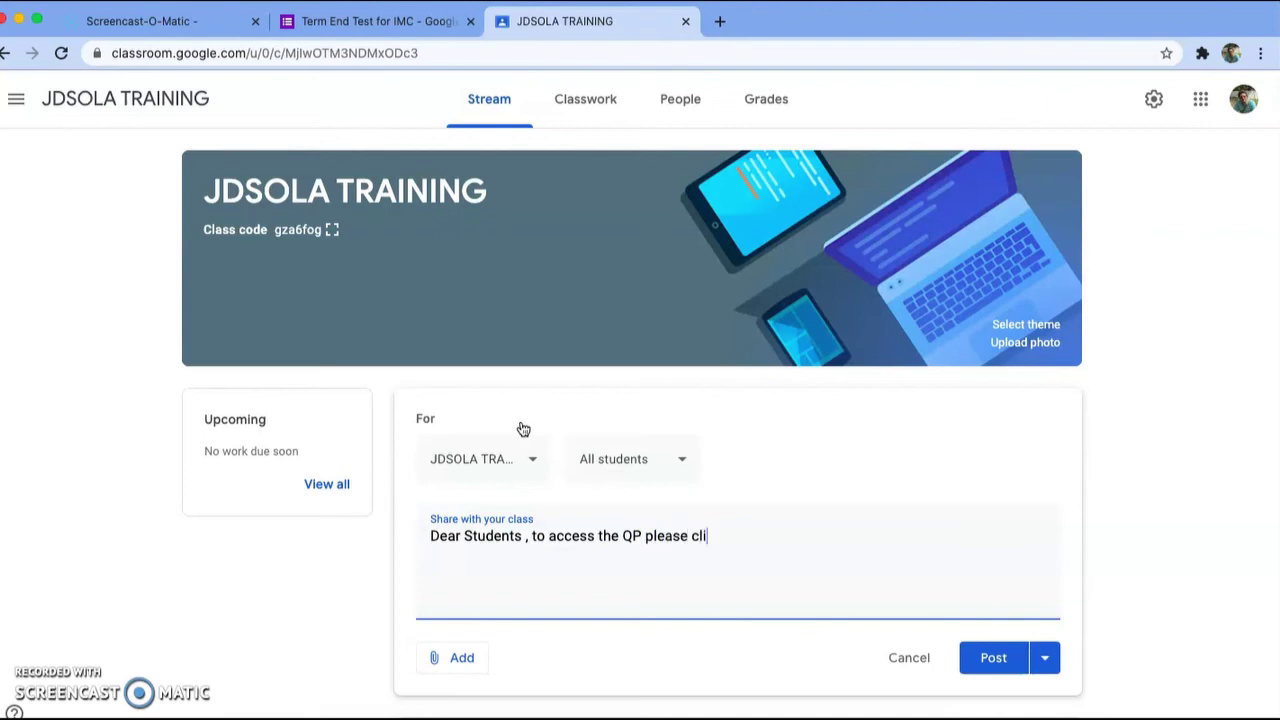
type("ck the link ble")
key("BackSpace")
type("bleow")
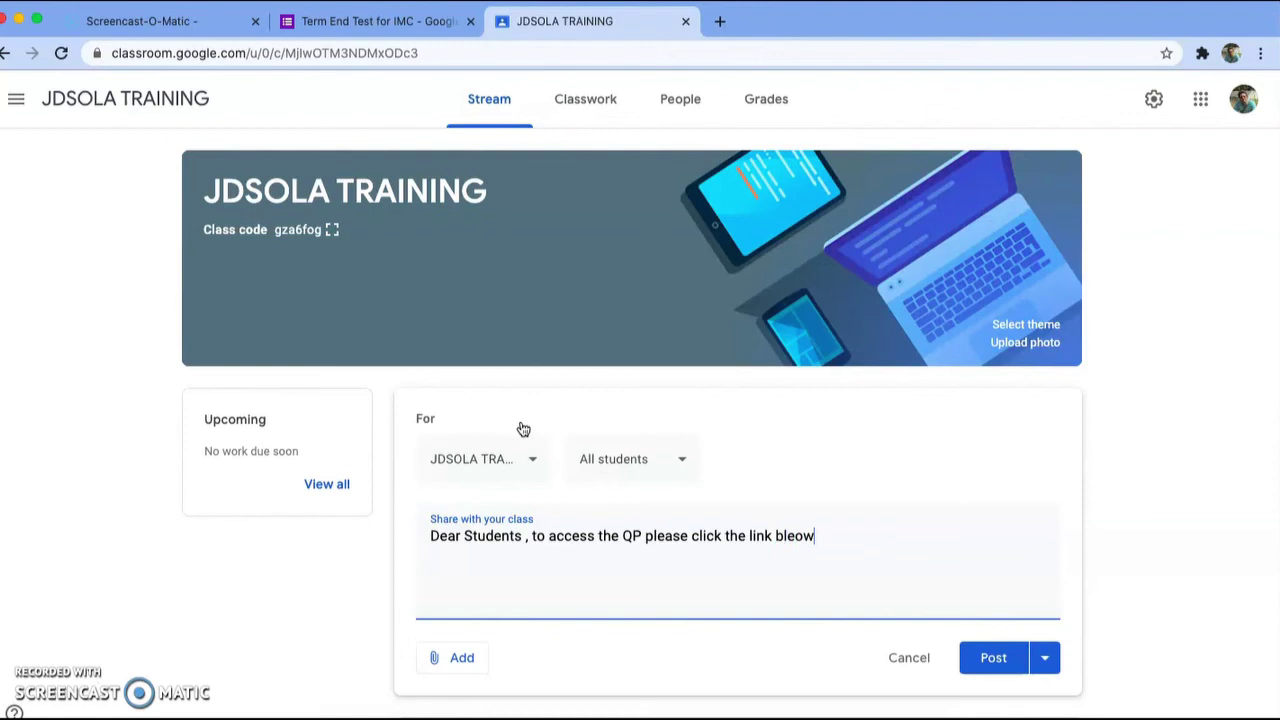
key("BackSpace")
key("BackSpace")
key("BackSpace")
key("BackSpace")
type("elow")
Step: Add the copied form link on a new line of the announcement and post it to the class
key("Return")
key("super+v")
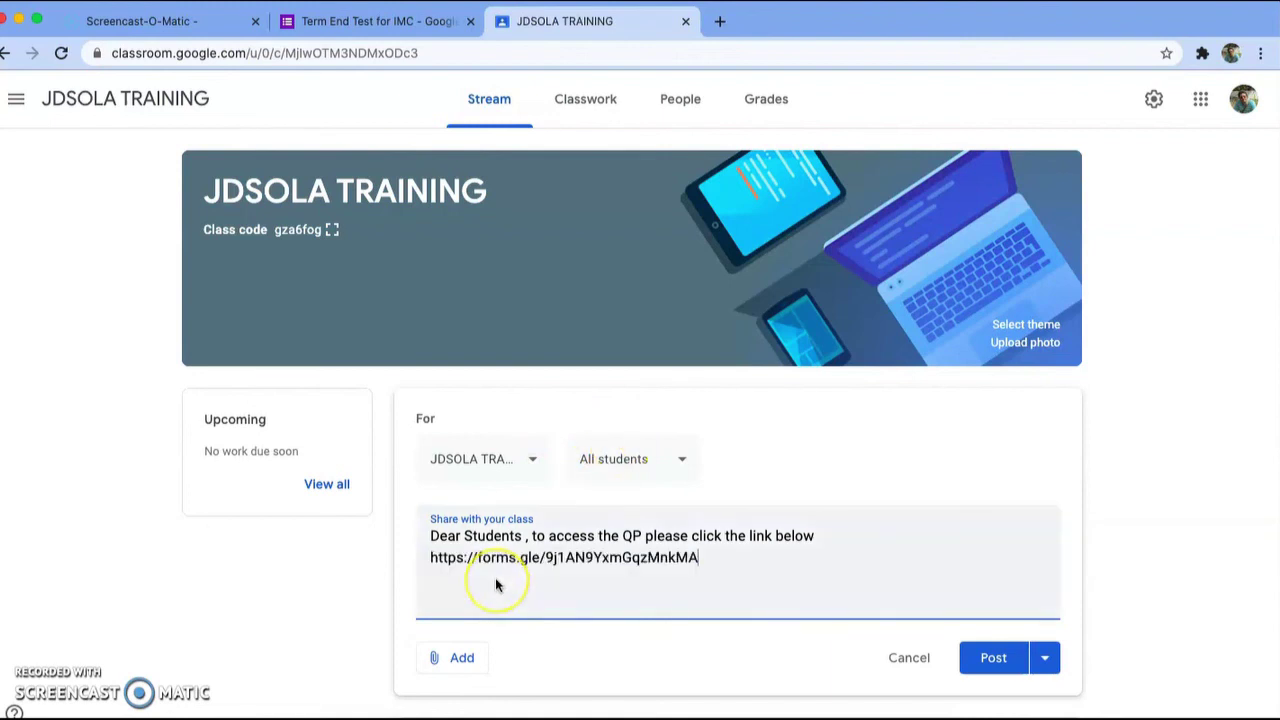
left_click(990, 658)
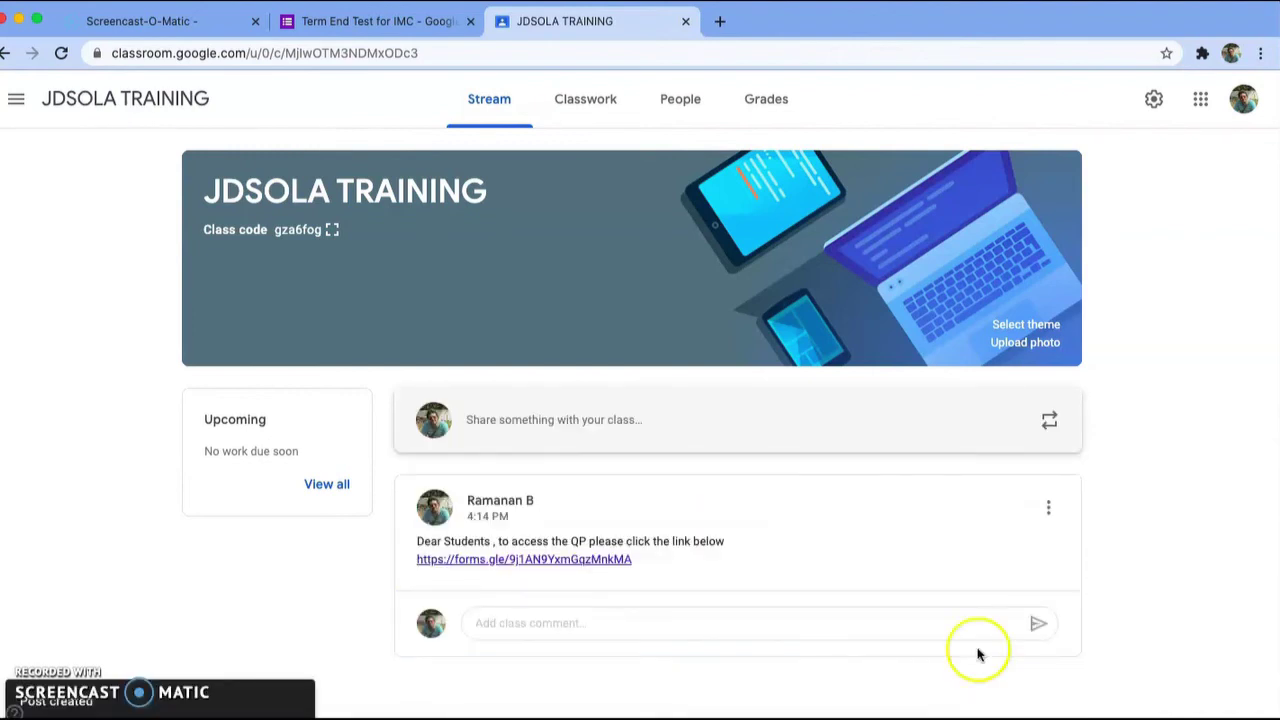
Step: Test the posted form link by filling in the respondent's email address and the security code, and continue to the next section
left_click(595, 560)
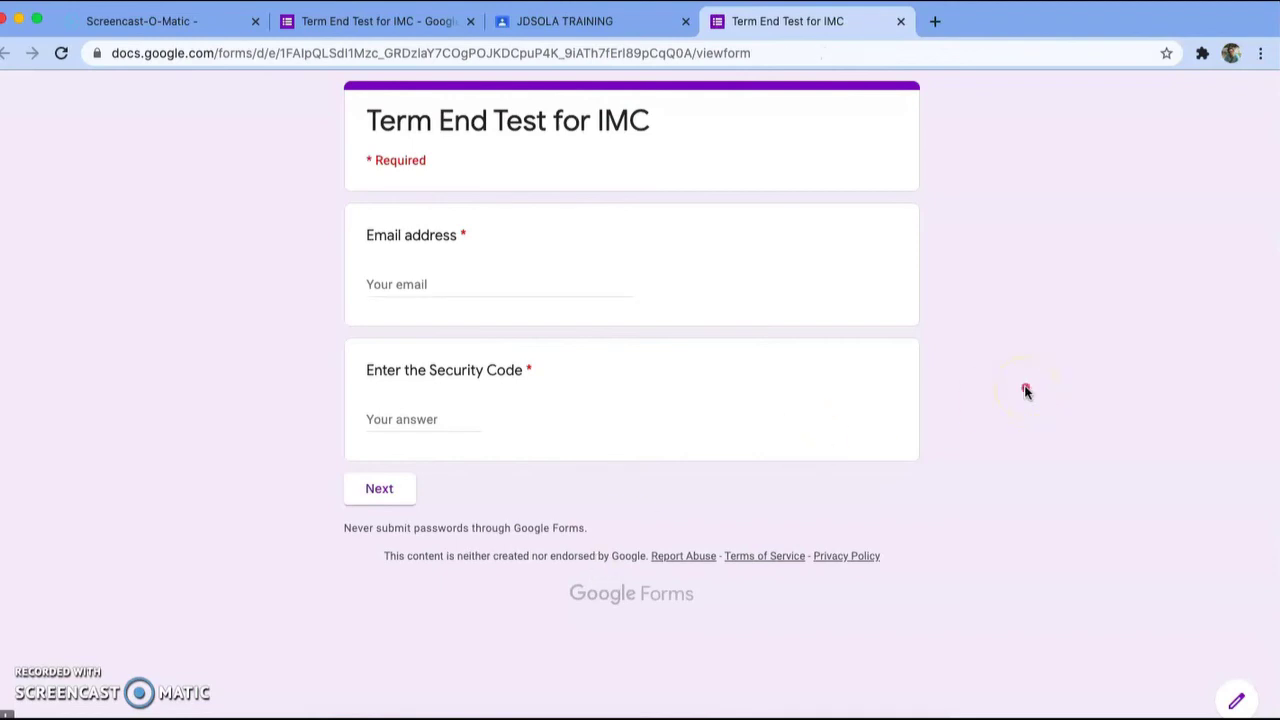
mouse_move(1024, 385)
left_mouse_down()
mouse_move(905, 128)
mouse_move(838, 44)
left_mouse_up()
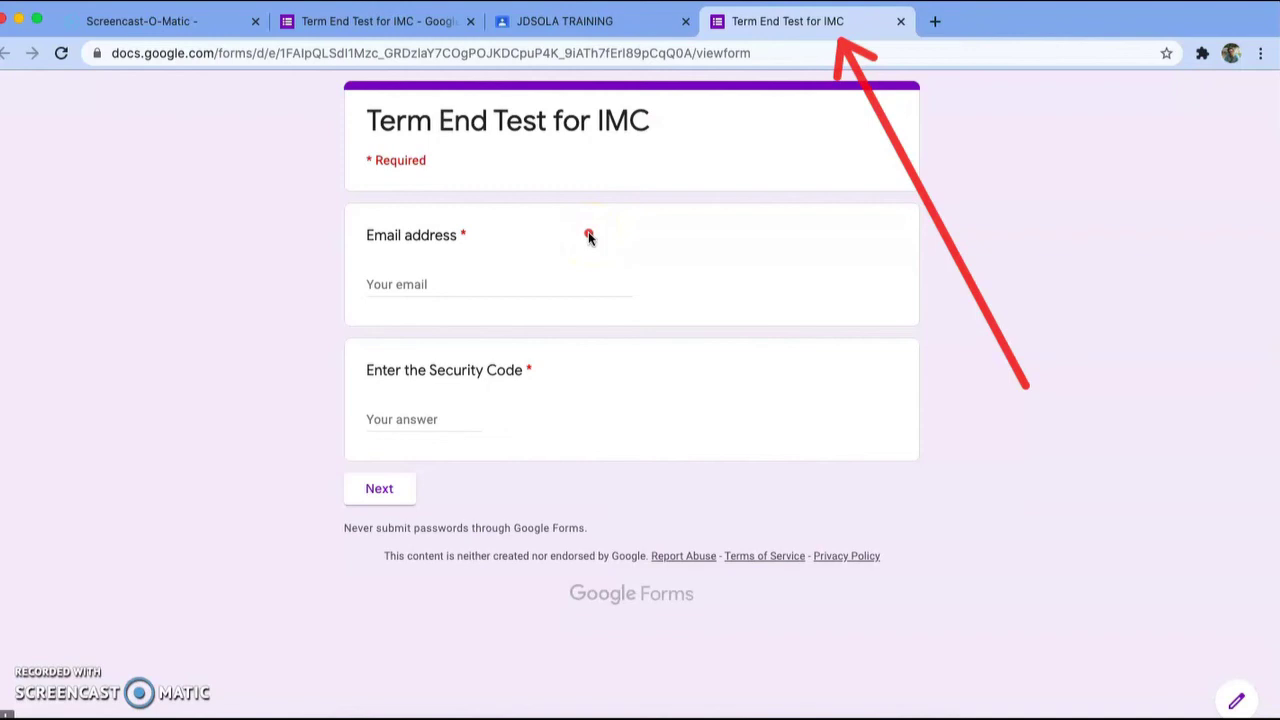
left_click(414, 283)
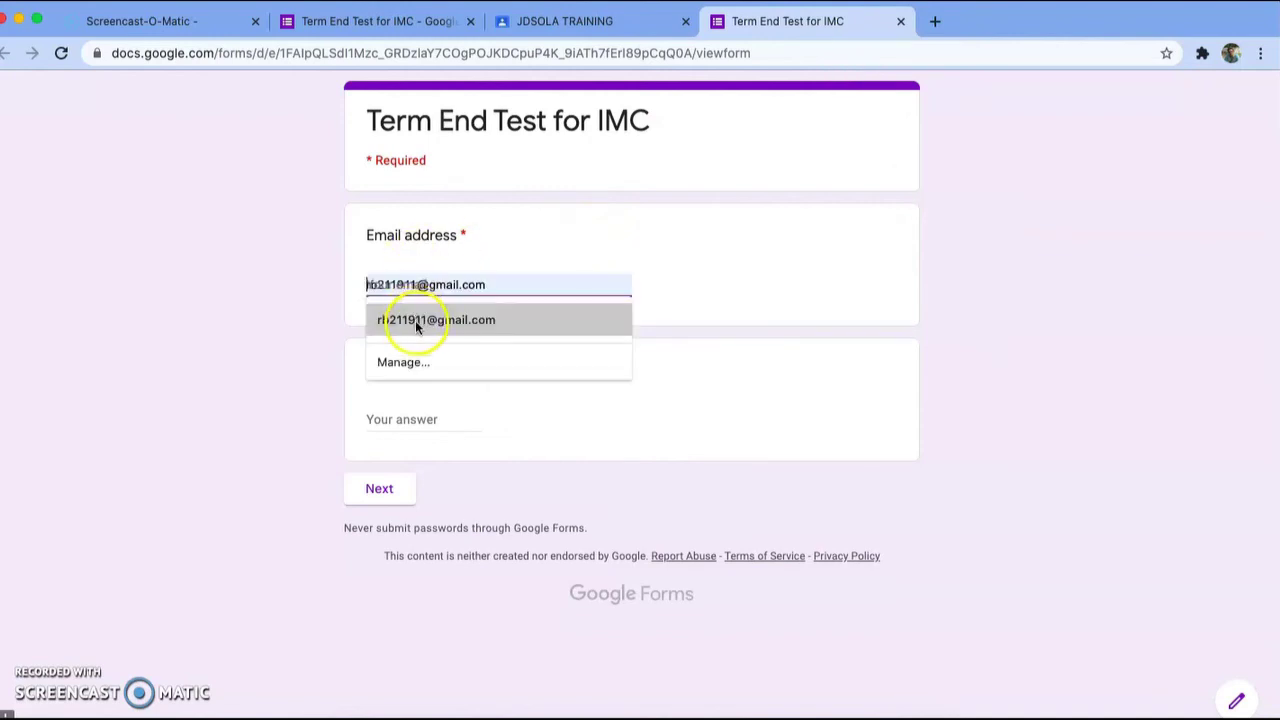
left_click(400, 320)
left_click(407, 420)
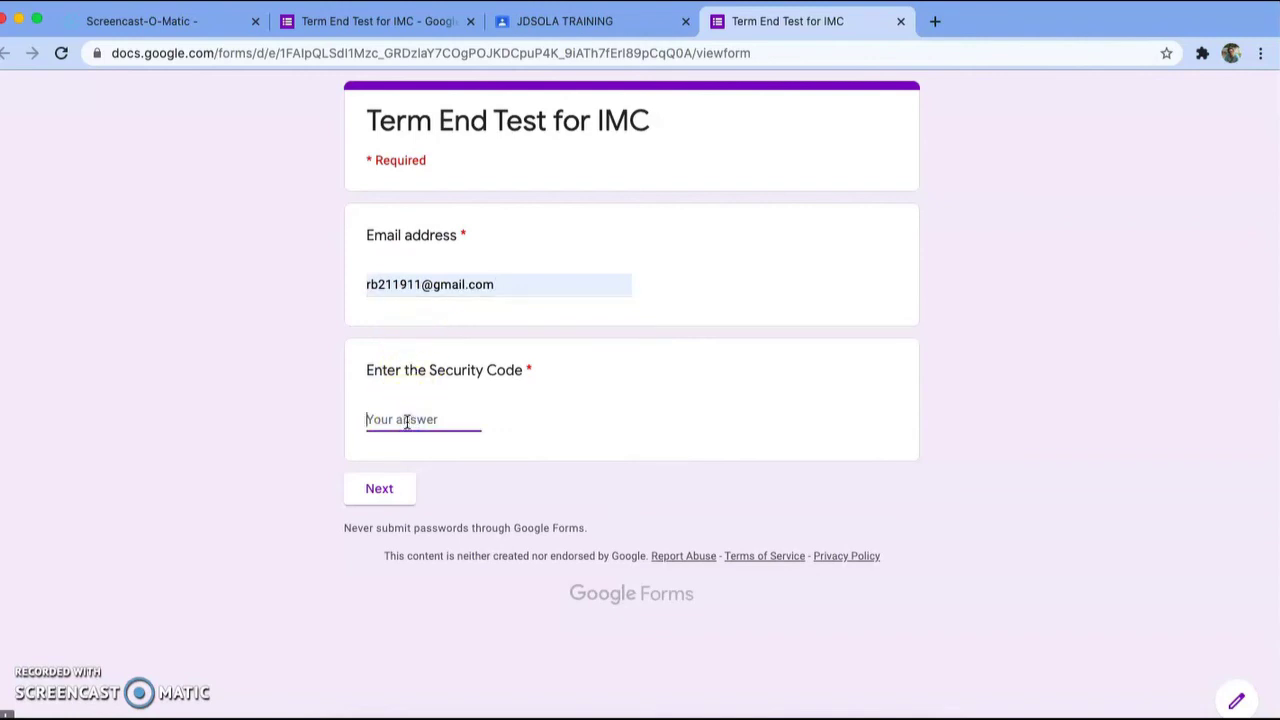
type("111")
left_click(388, 494)
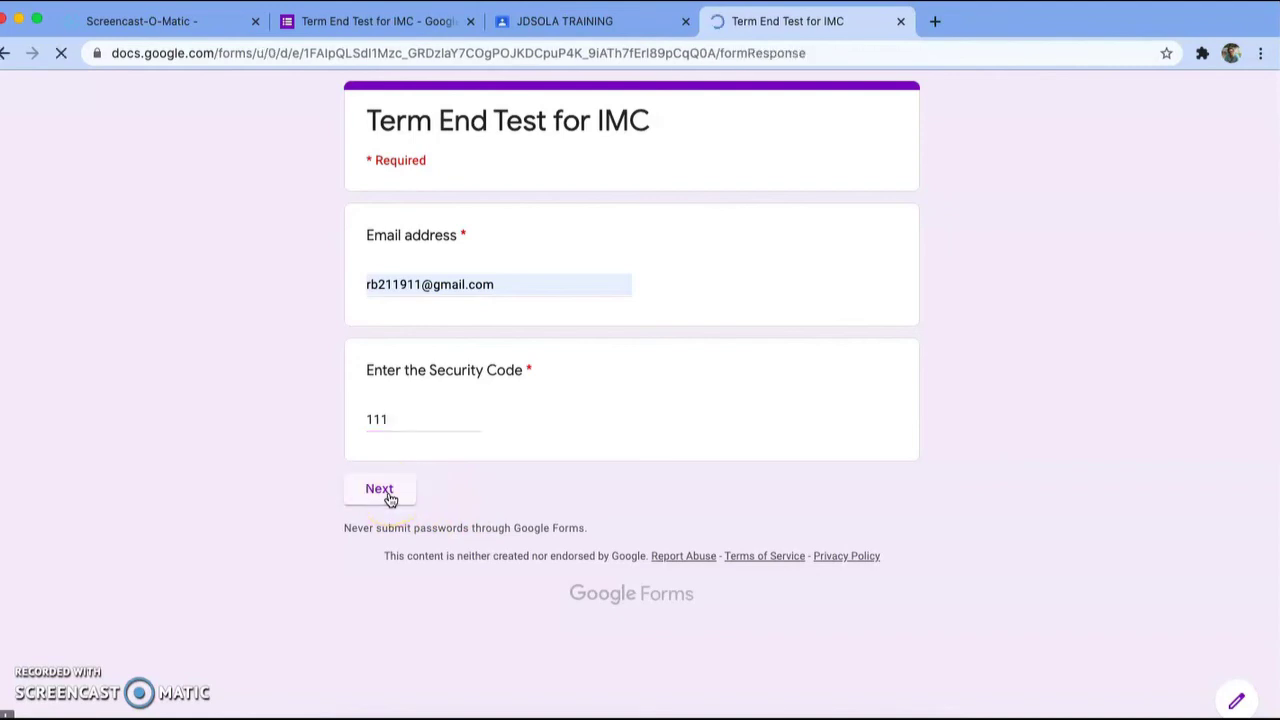
Step: Look through the questions of the IMC QP section and close the form's response page
scroll(698, 474, "down", 4)
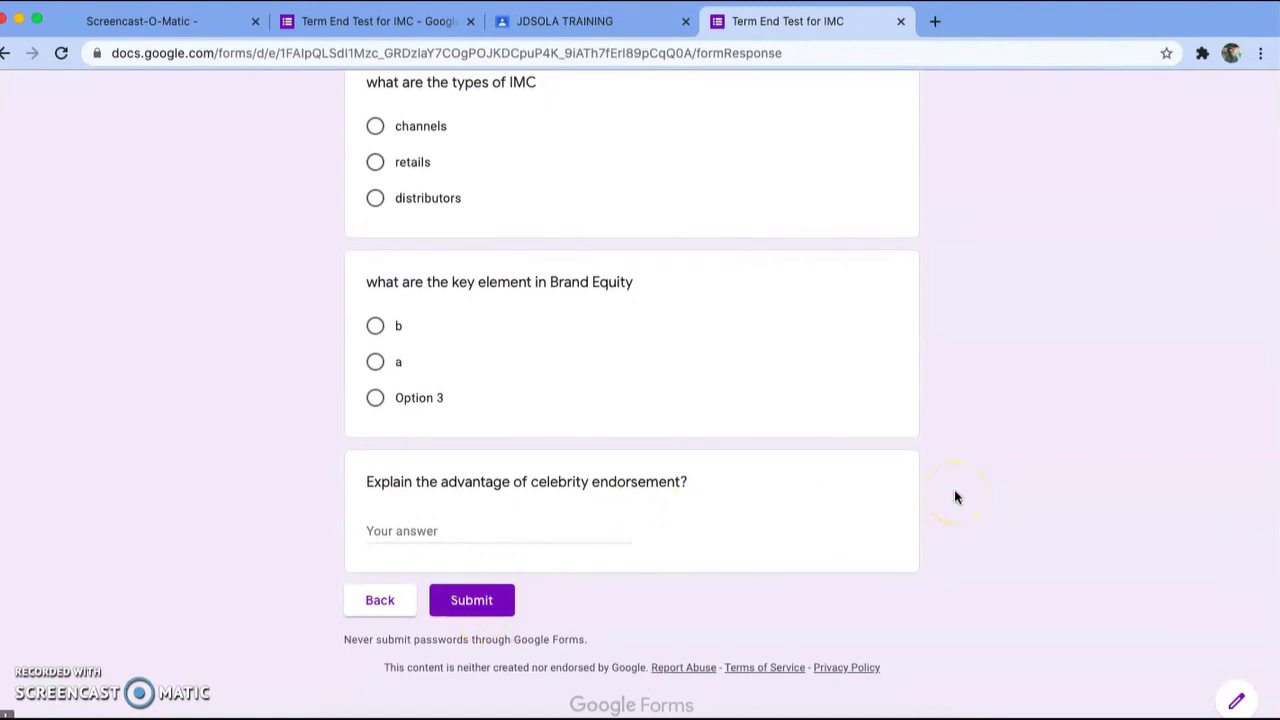
scroll(1010, 494, "up", 3)
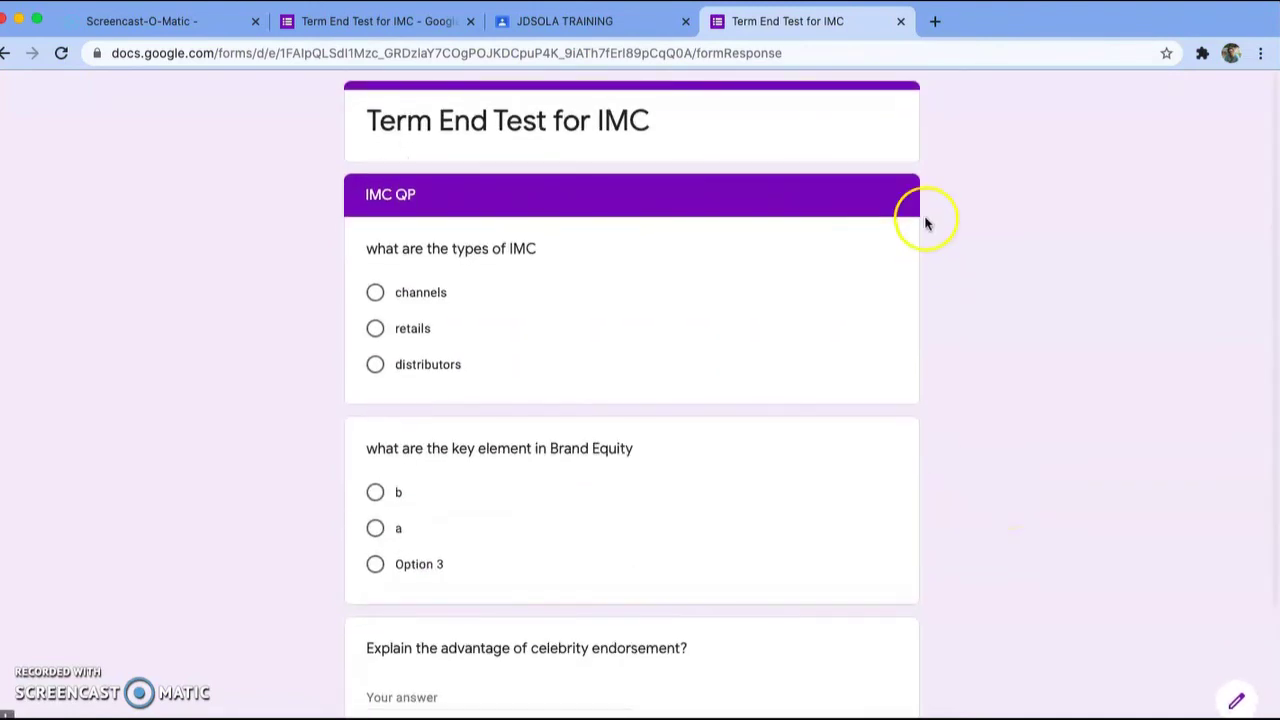
left_click(900, 21)
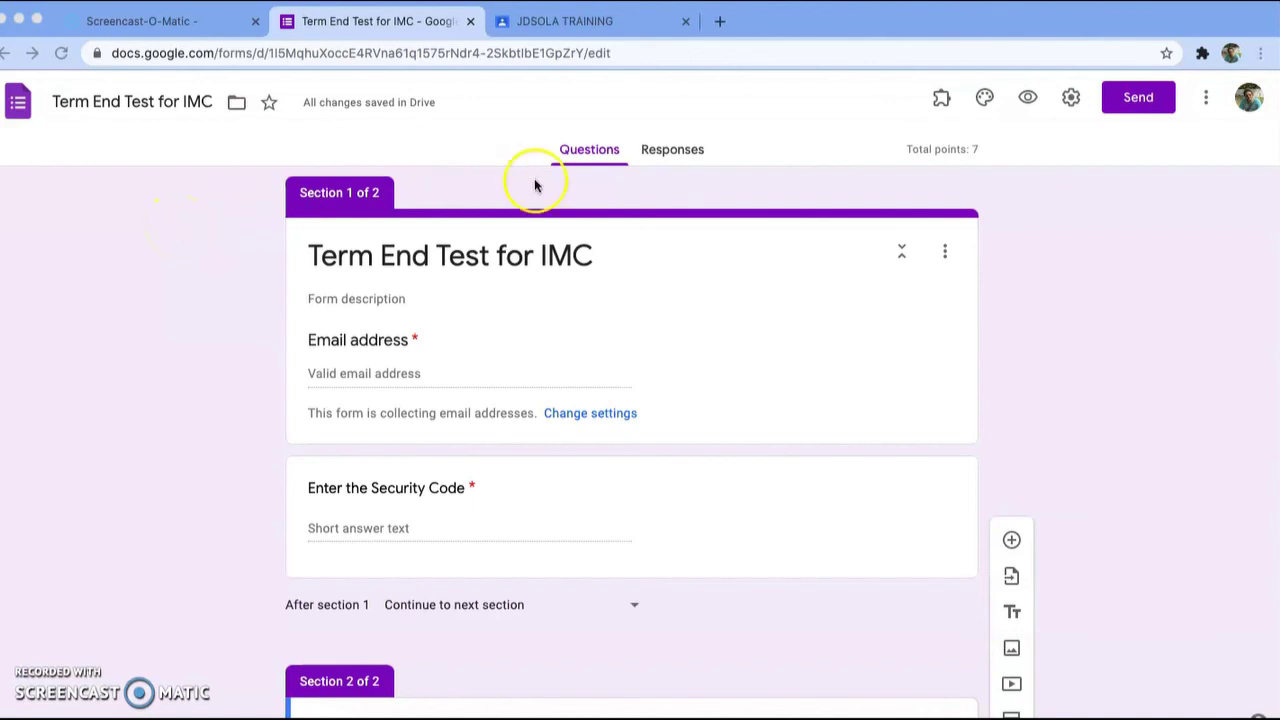
Step: Show the responses of the Term End Test for IMC form in the form editor
left_click(696, 250)
left_click_drag(696, 248, 673, 165)
left_click(686, 152)
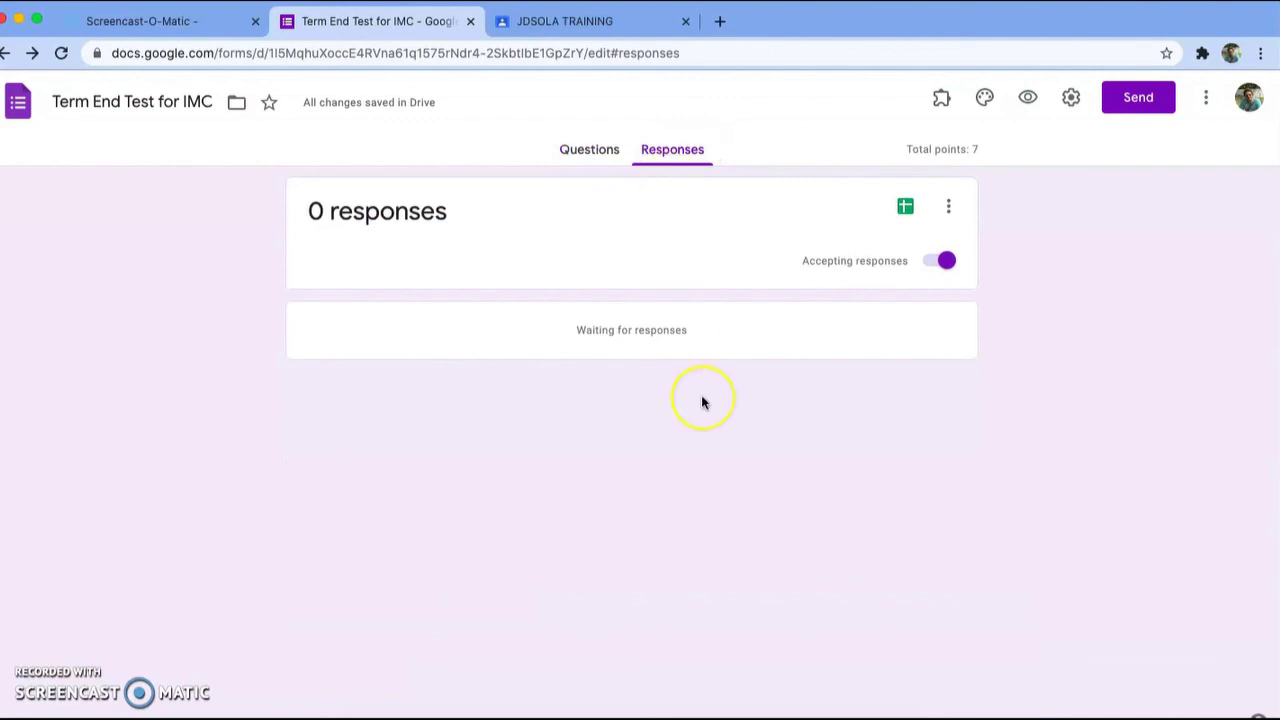
left_click(581, 334)
left_click(903, 406)
left_click_drag(823, 382, 895, 228)
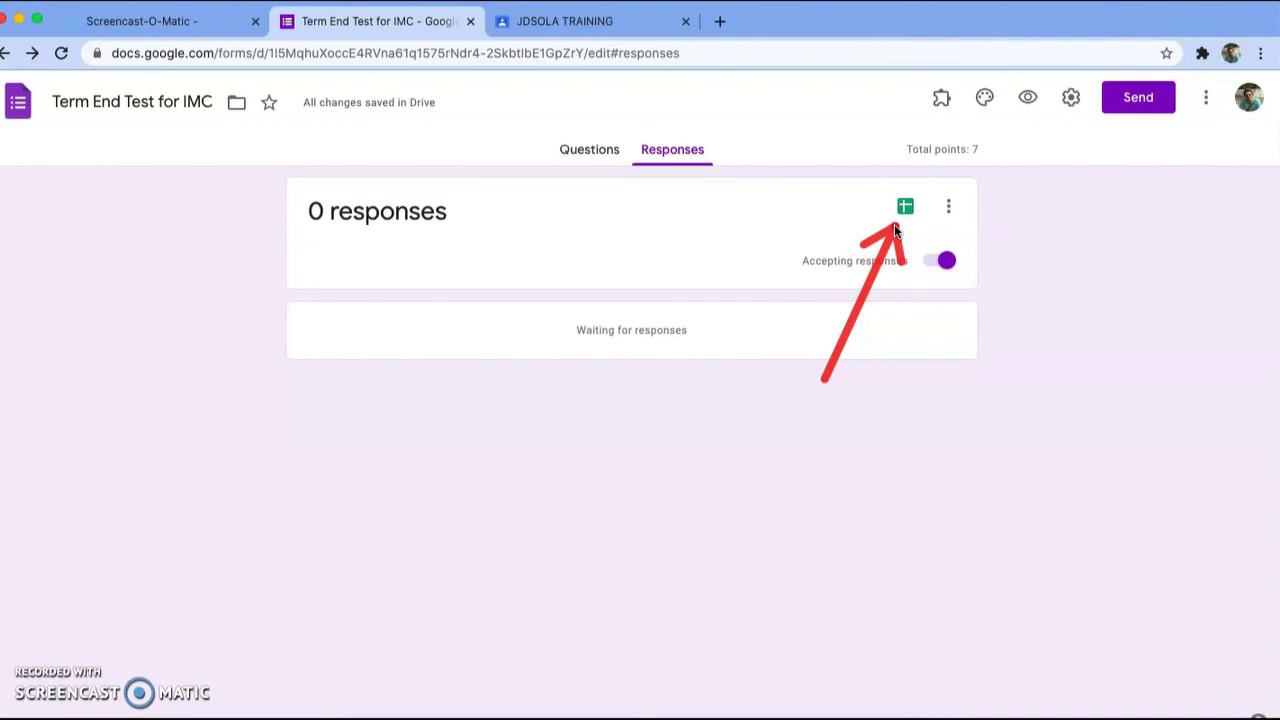
left_click(823, 421)
left_click(698, 254)
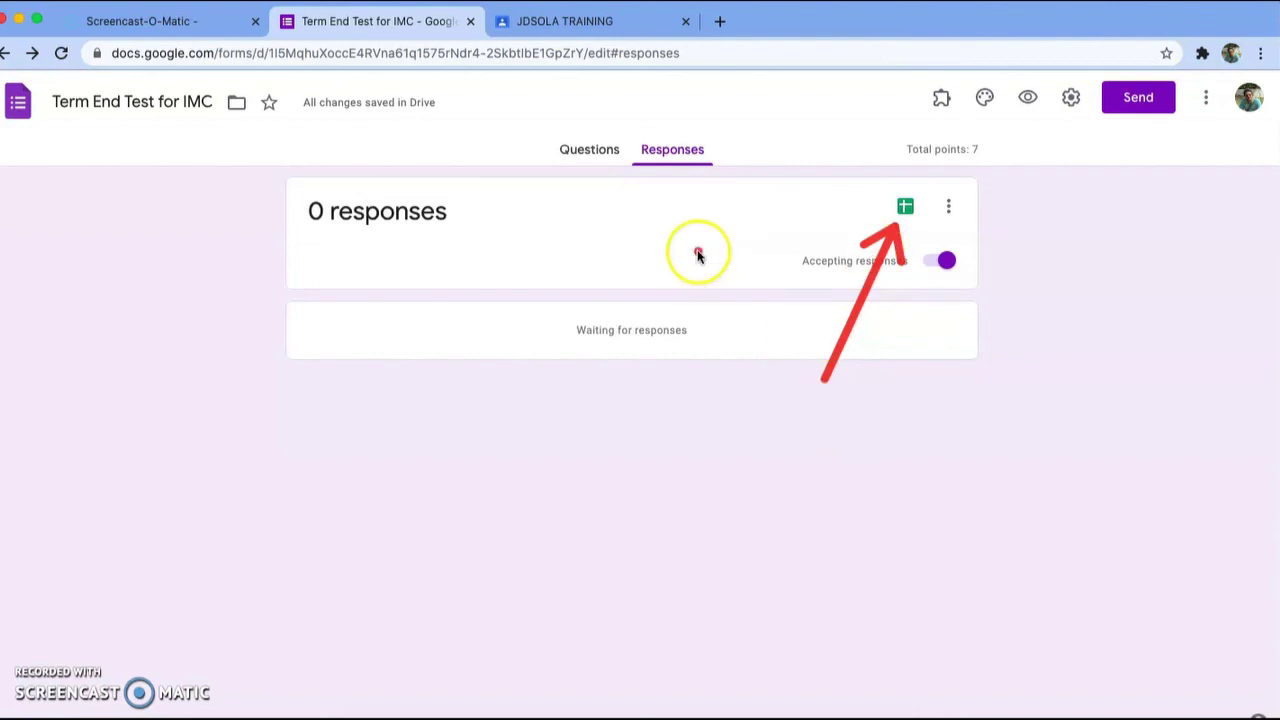
left_click(651, 149)
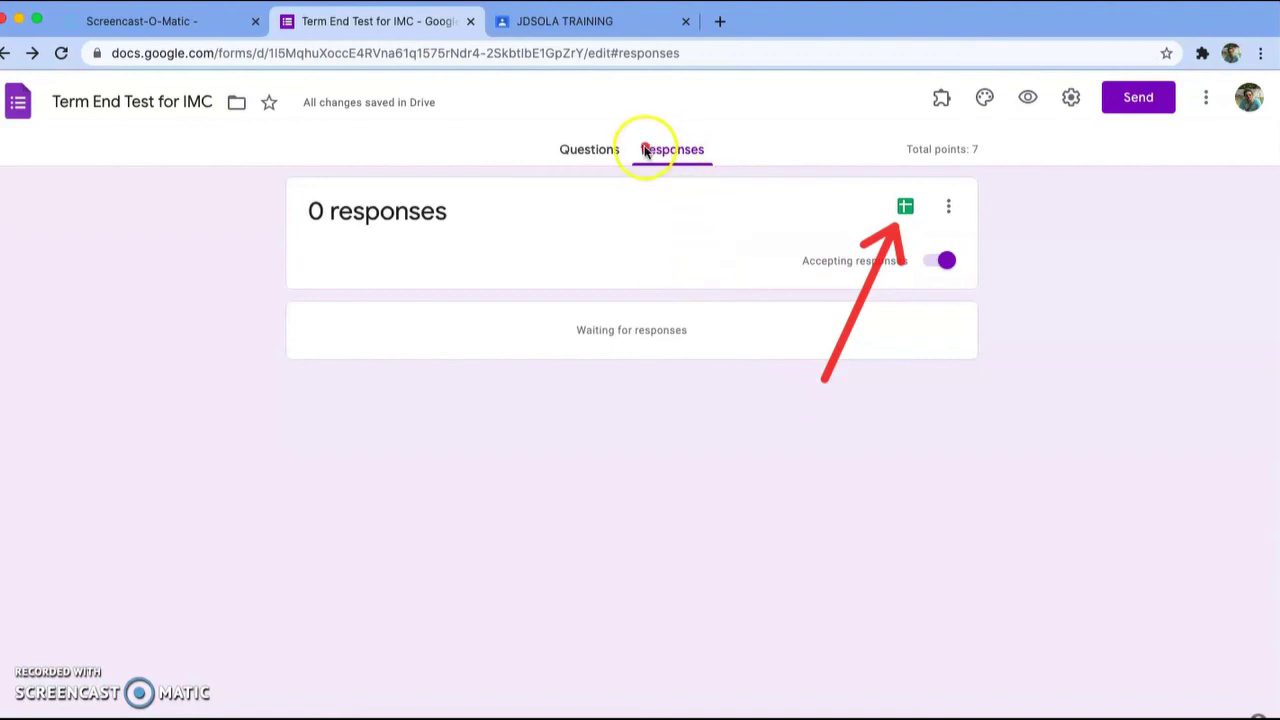
left_click(689, 184)
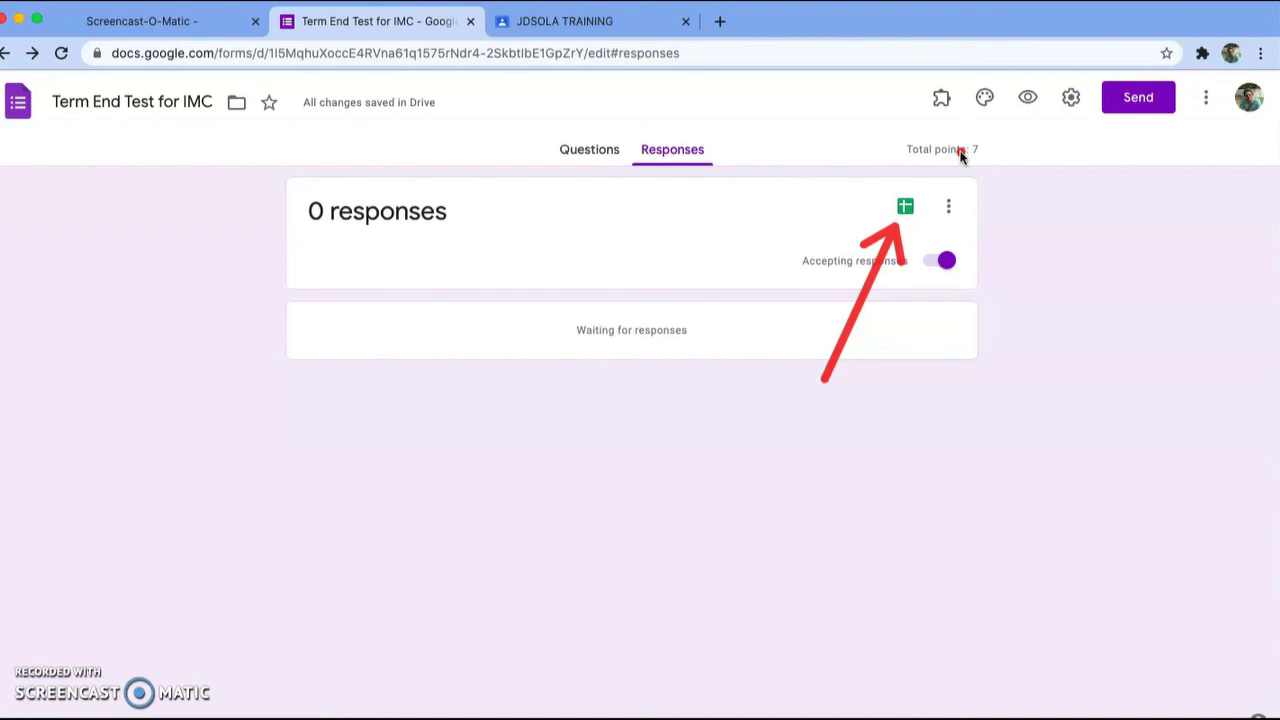
left_click(905, 209)
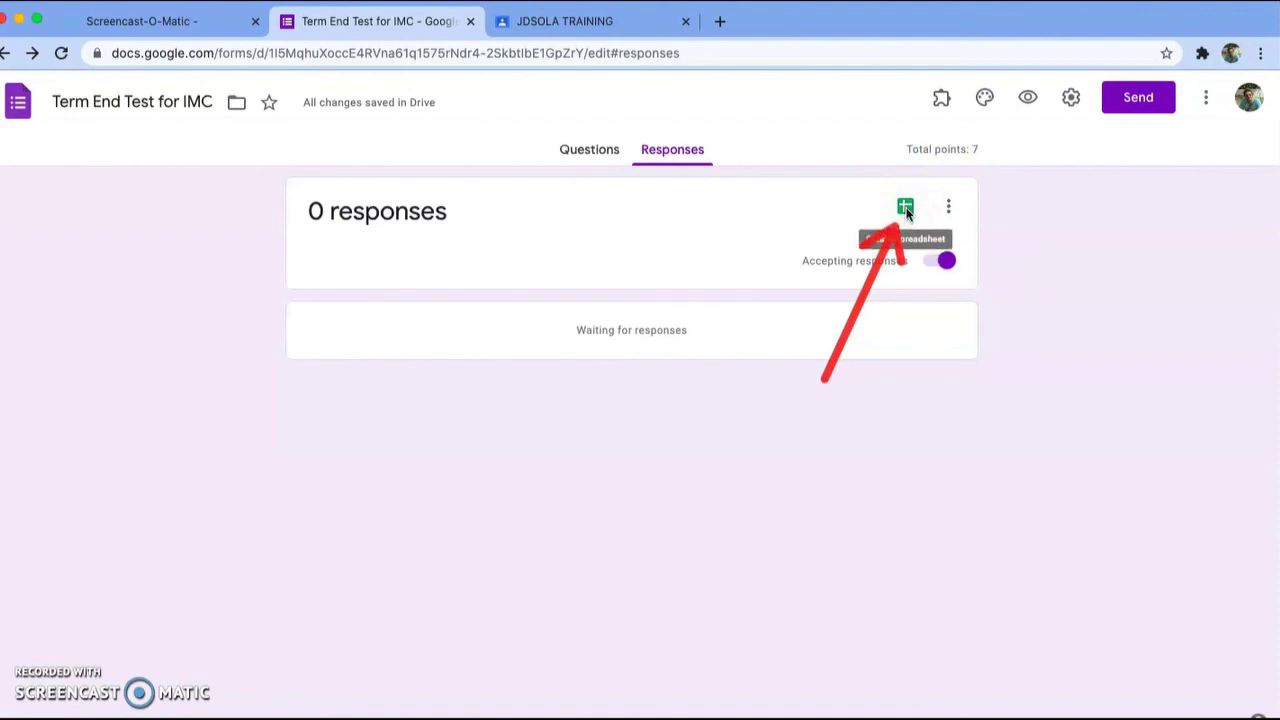
left_click(877, 423)
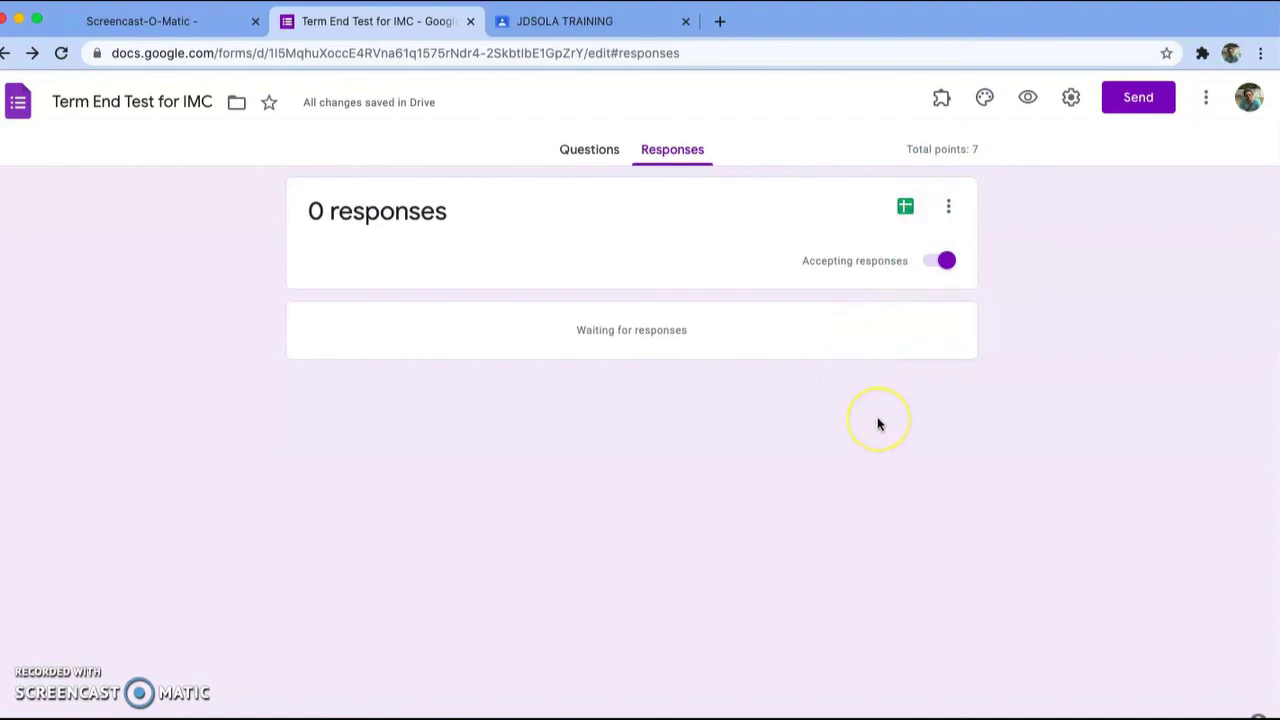
left_click(303, 606)
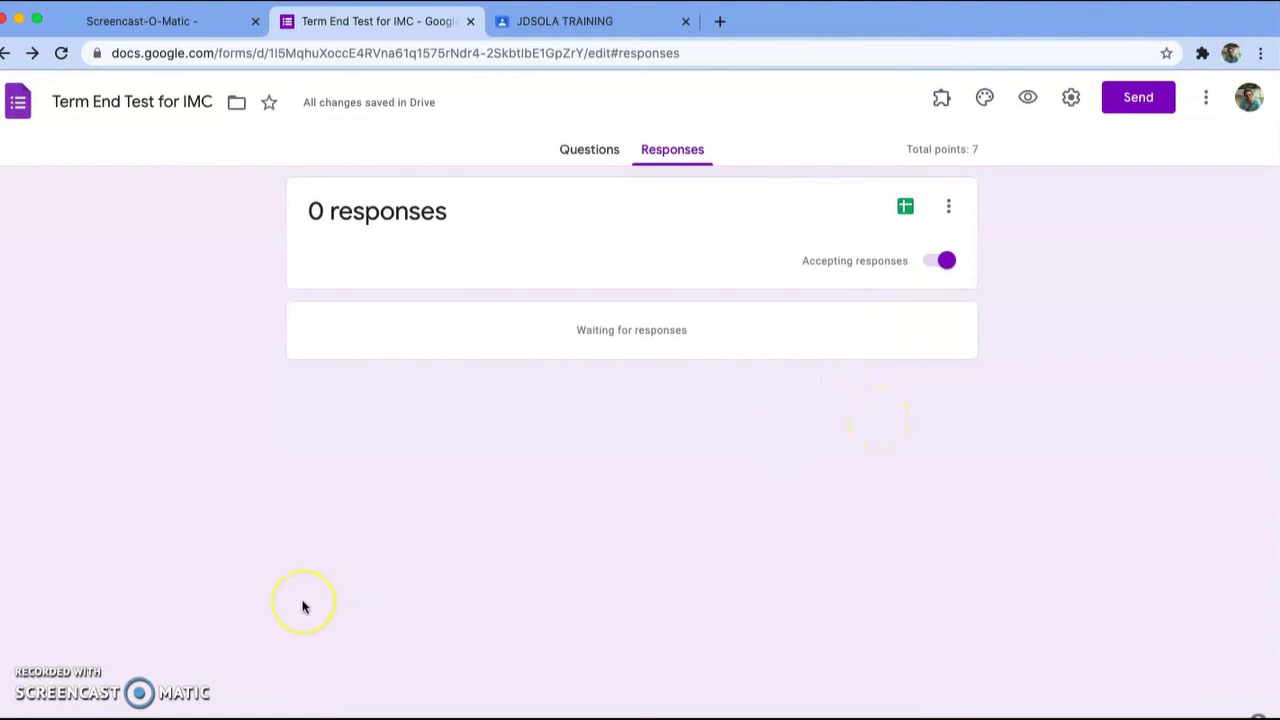